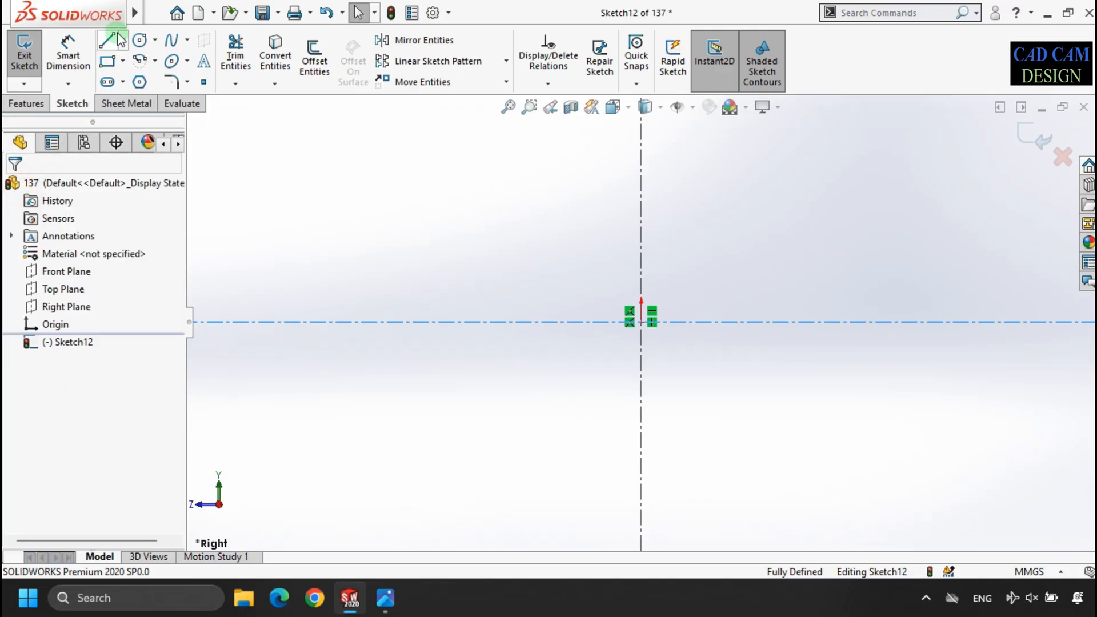
- Sketch two concentric circles centred on the origin, the inner one about 73 mm in diameter
left_click(140, 41)
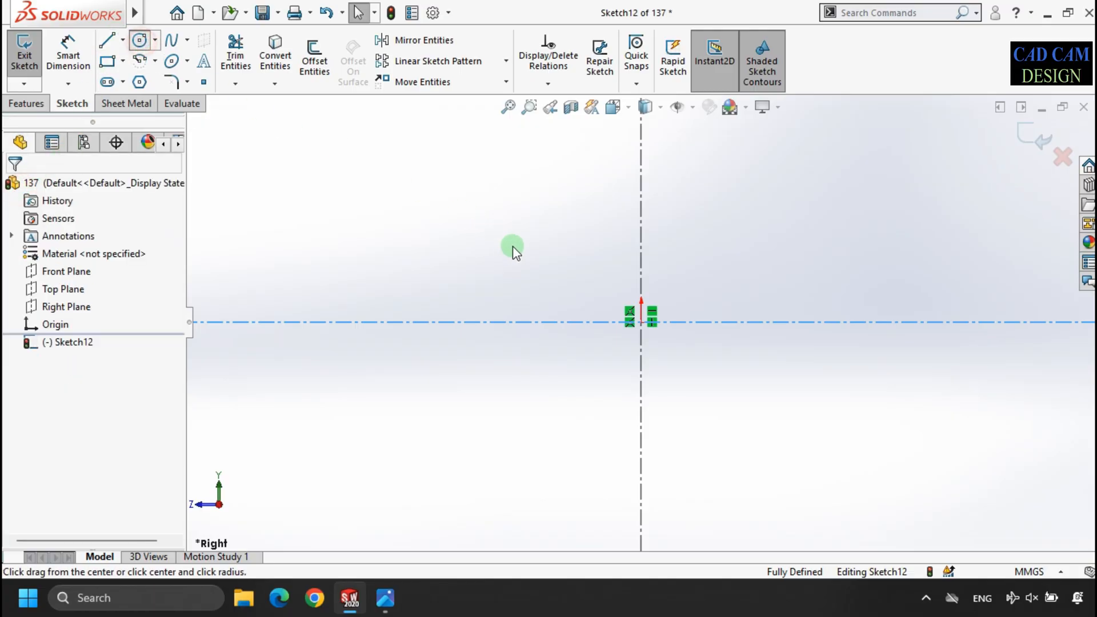
left_click(642, 323)
left_click(558, 228)
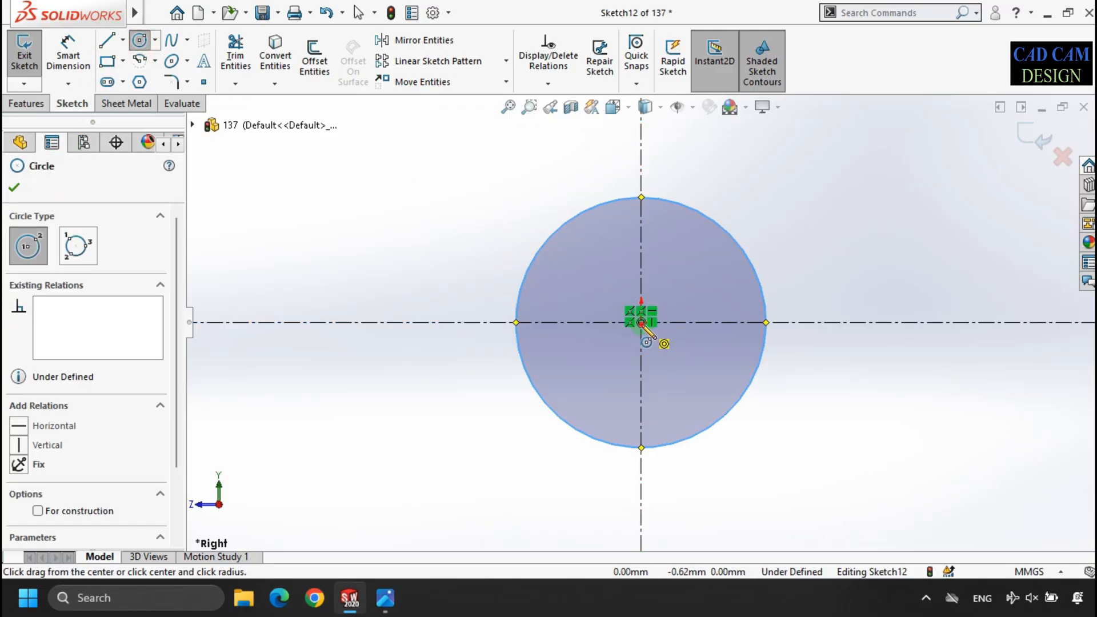
left_click(592, 272)
- Dimension the inner circle's diameter to 50 mm
left_click(60, 40)
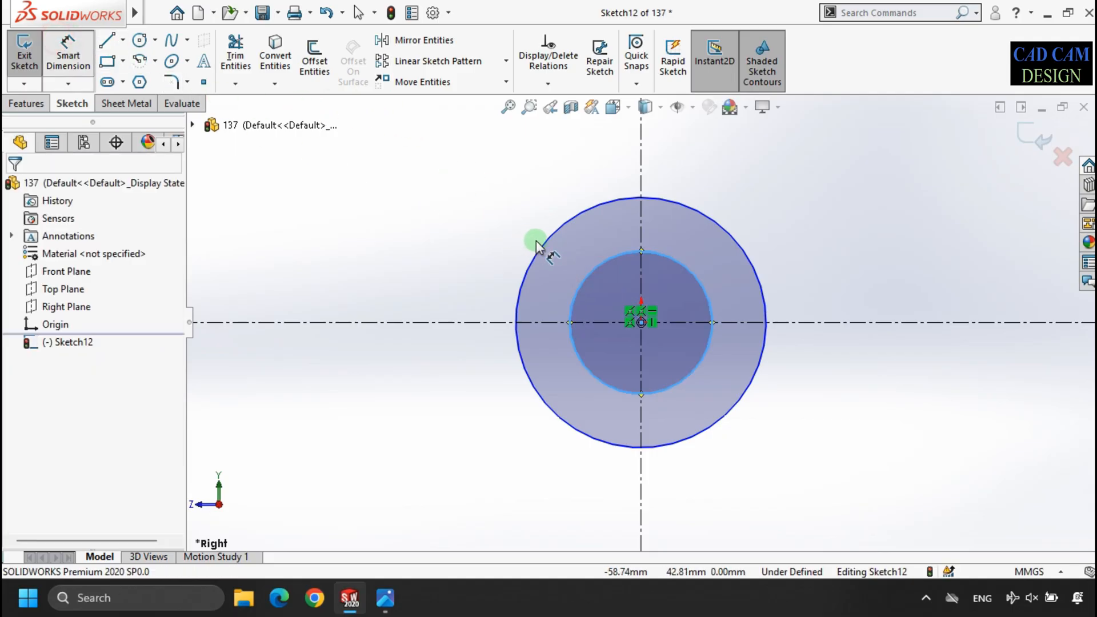
left_click(583, 280)
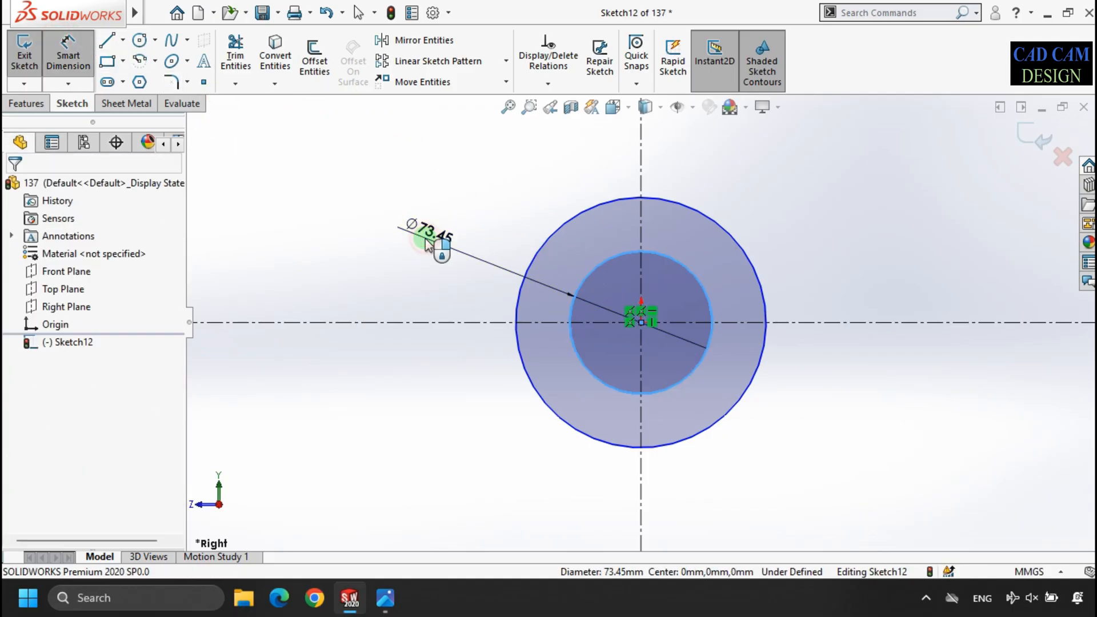
left_click(426, 243)
type("50")
key("Return")
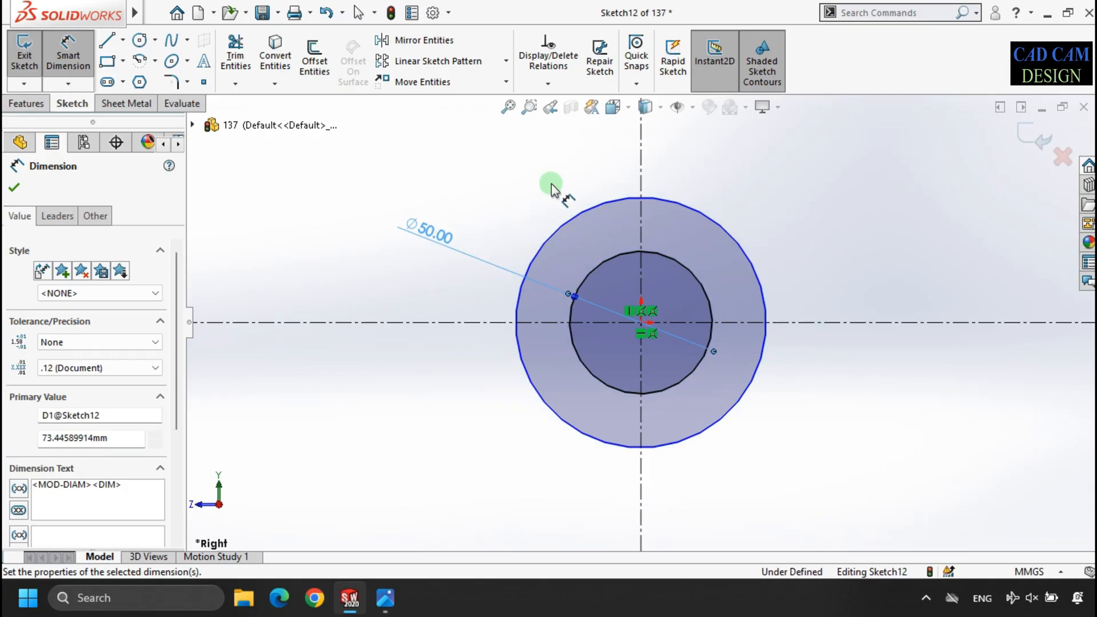
- Dimension the outer circle's diameter to 75 mm
left_click(558, 215)
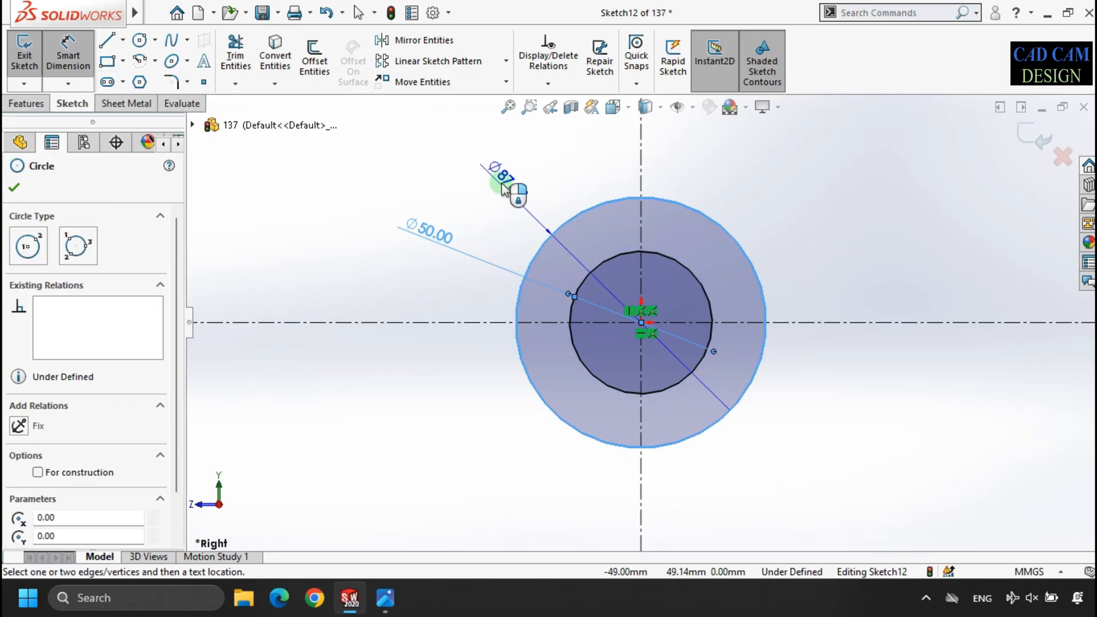
left_click(502, 183)
type("70")
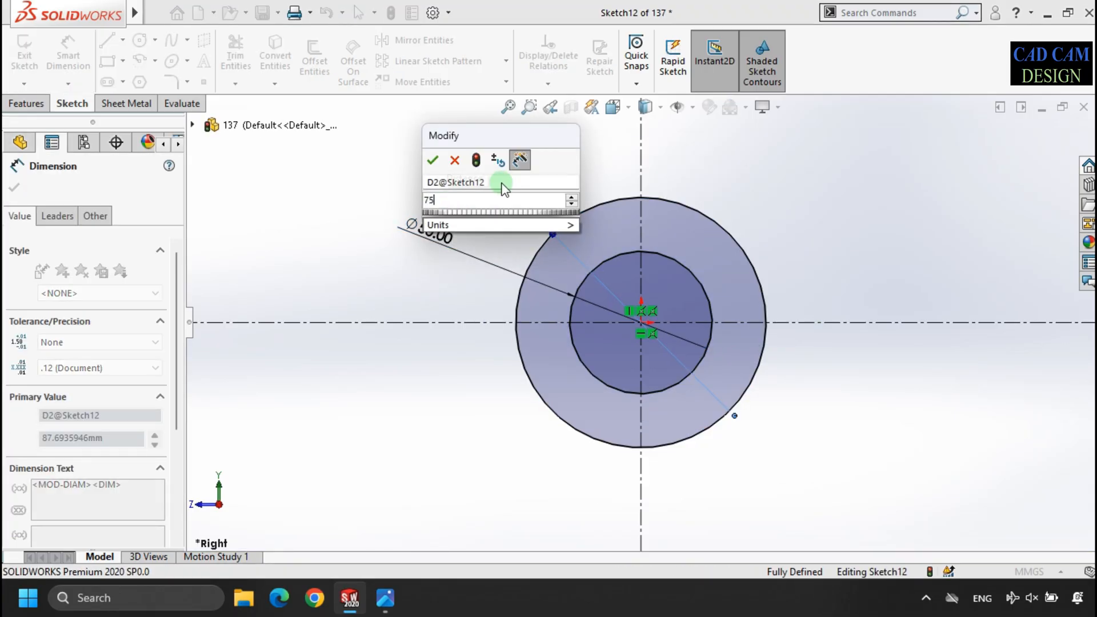
key("Return")
scroll(483, 339, "up", 2)
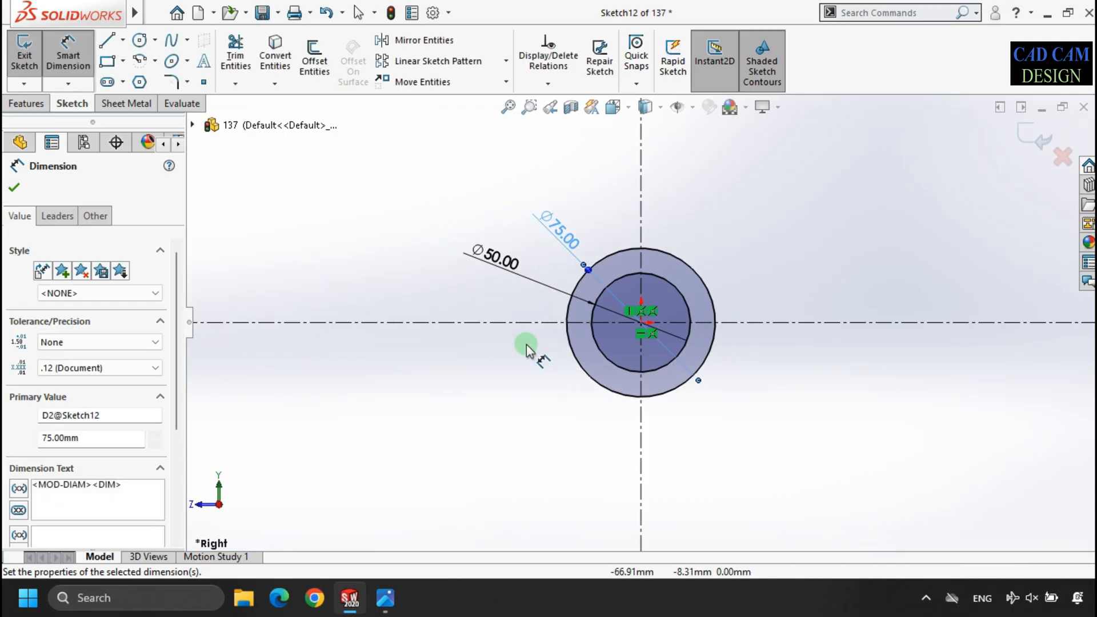
scroll(881, 325, "down", 3)
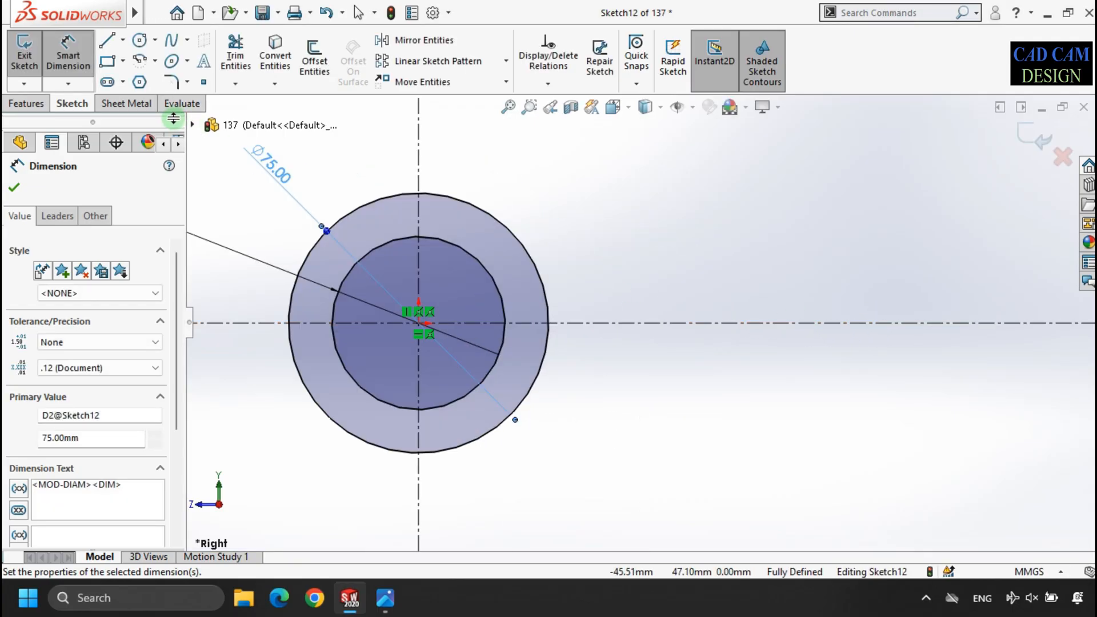
key("Escape")
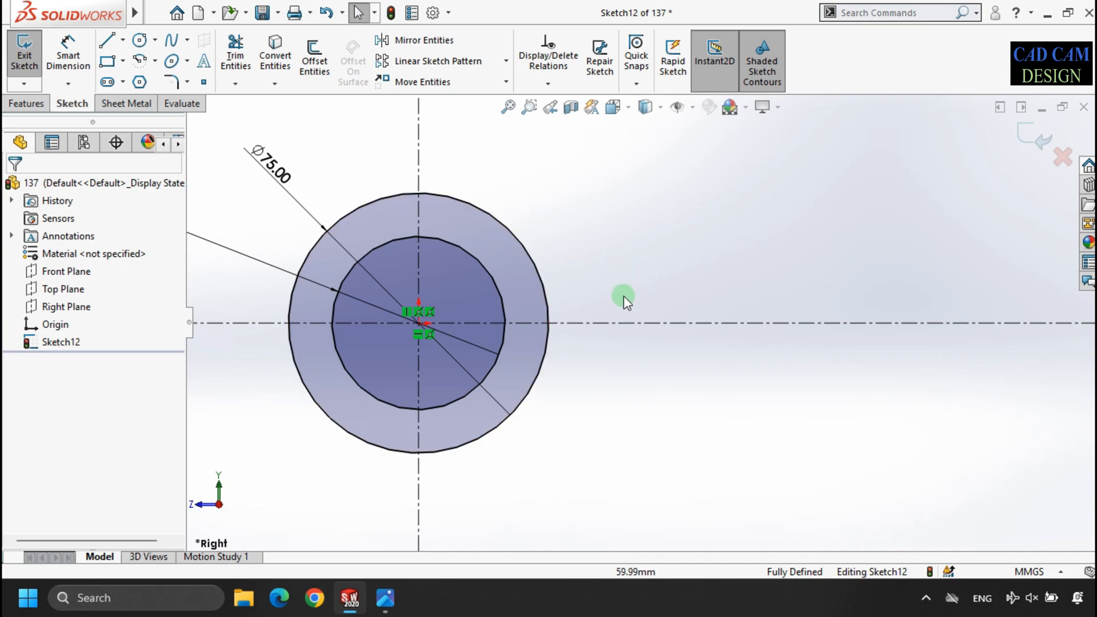
- Sketch a corner rectangle about 102 mm long from the vertical centerline to beyond the outer circle, straddling the horizontal centerline
left_click(106, 65)
left_click(418, 261)
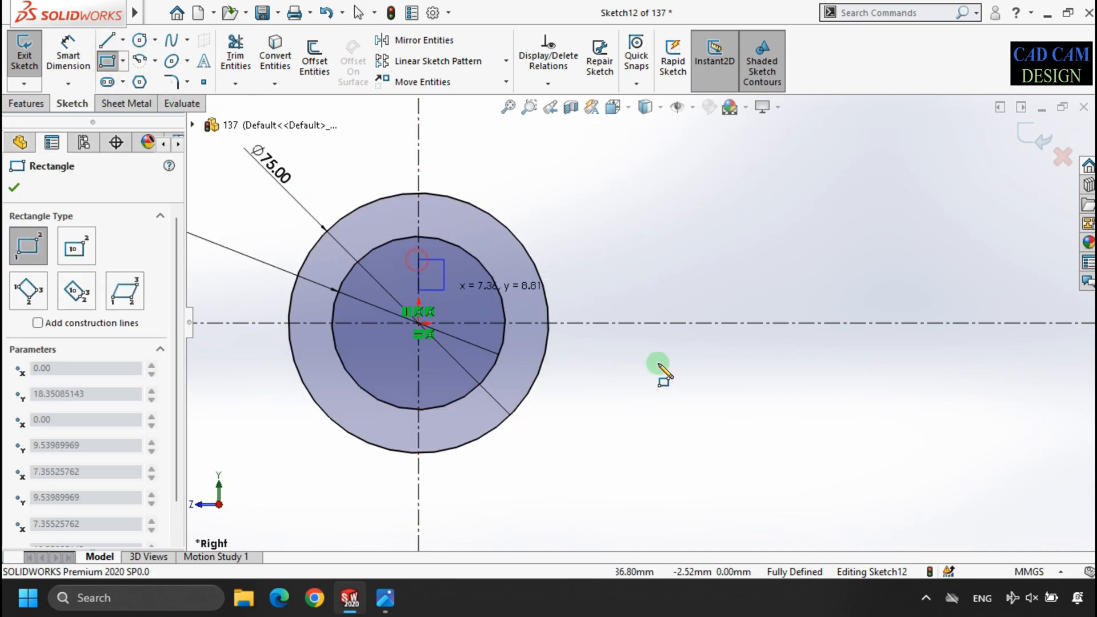
left_click(773, 376)
right_click(828, 364)
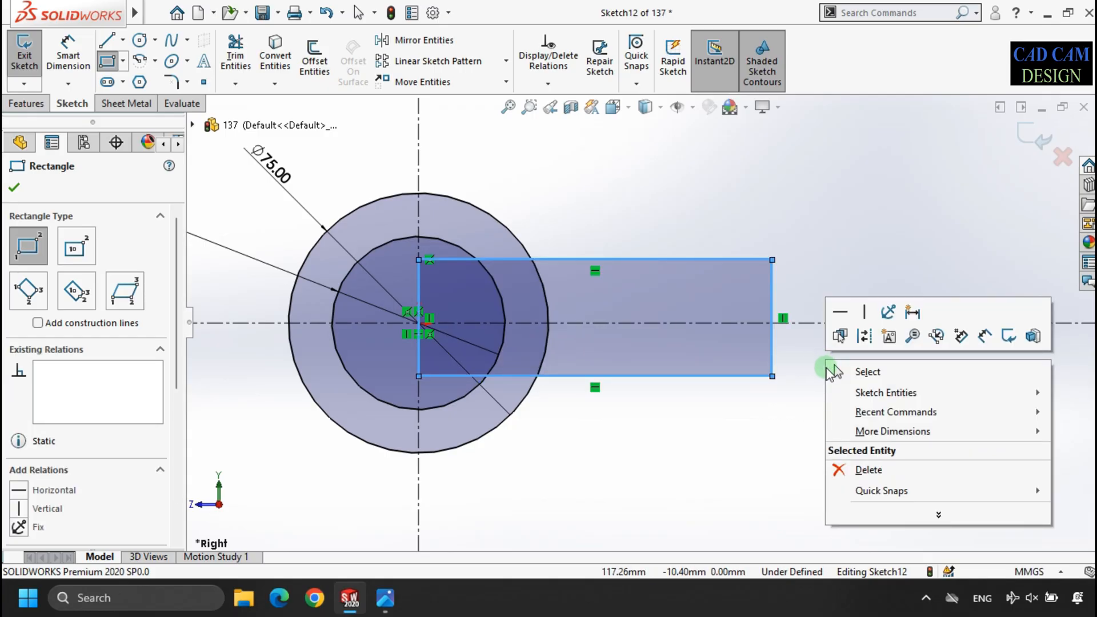
left_click(834, 371)
- Make the midpoint of the rectangle's edge on the vertical centerline coincident with the origin
scroll(416, 351, "down", 1)
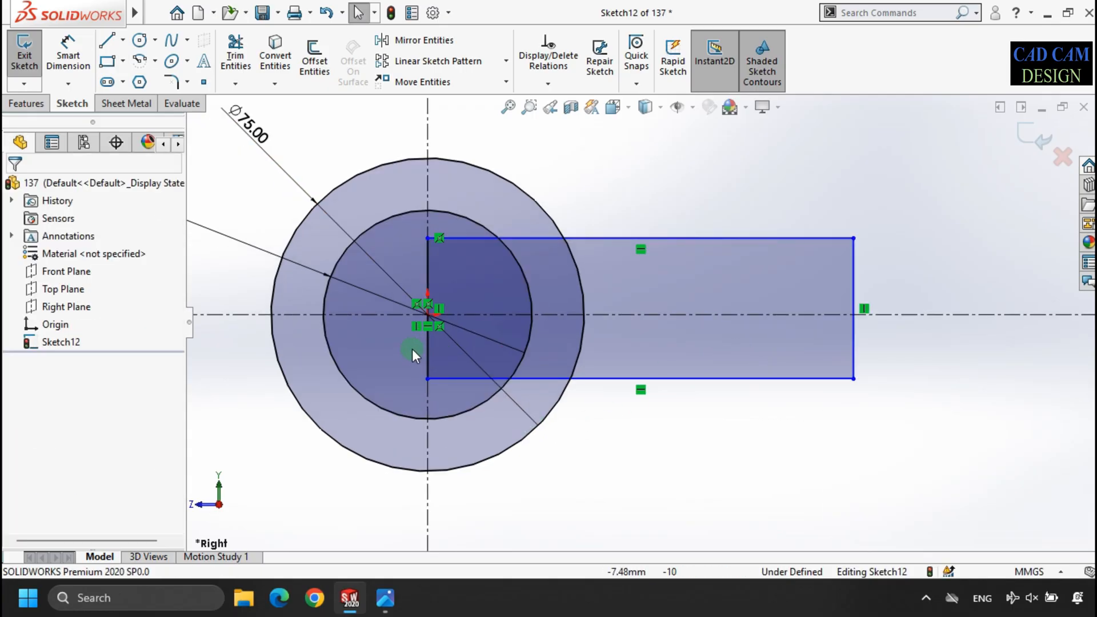
scroll(416, 352, "down", 2)
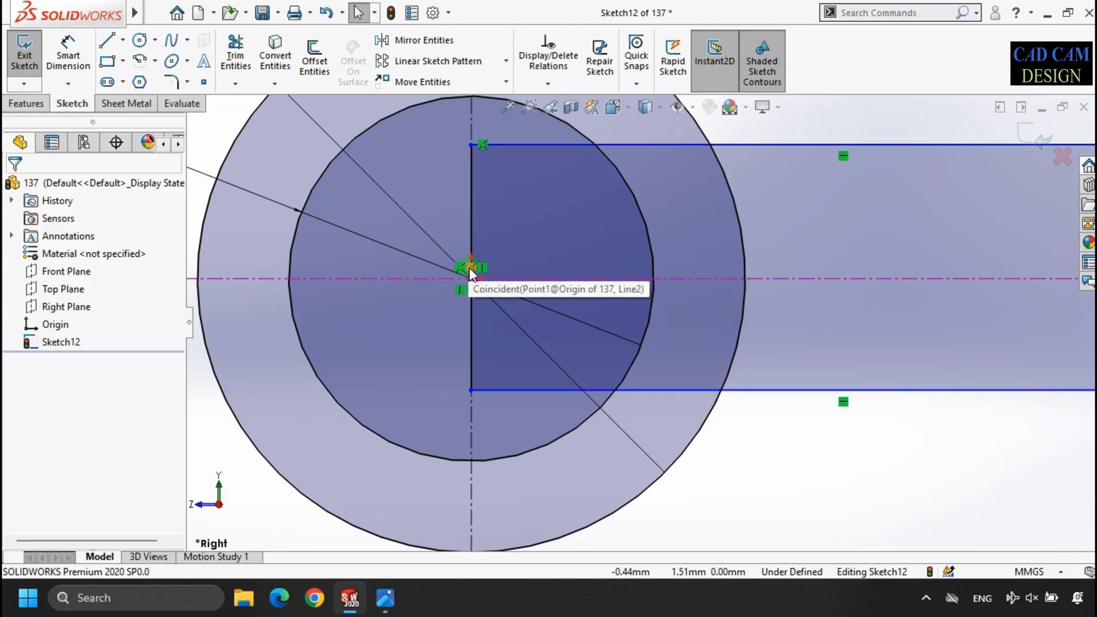
scroll(466, 273, "down", 2)
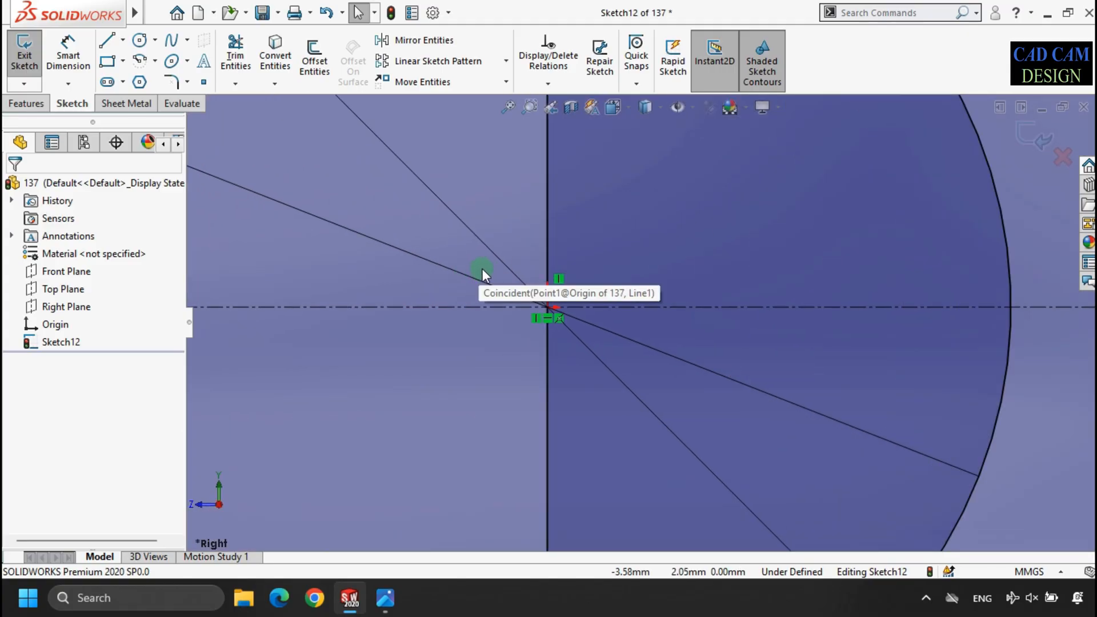
left_click(543, 279)
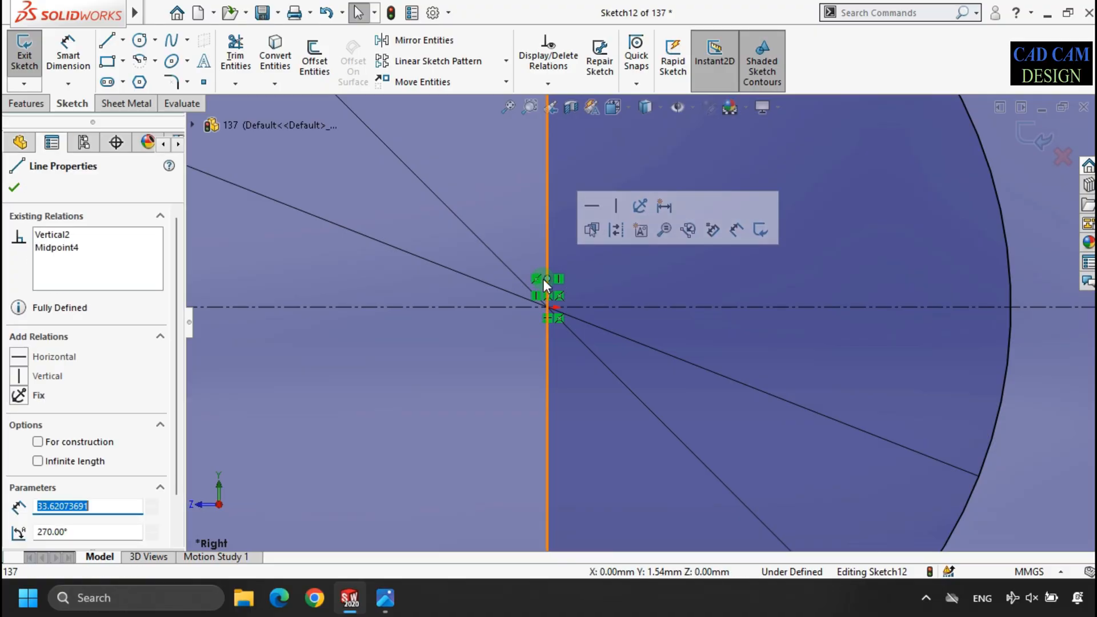
left_click(547, 308, "ctrl")
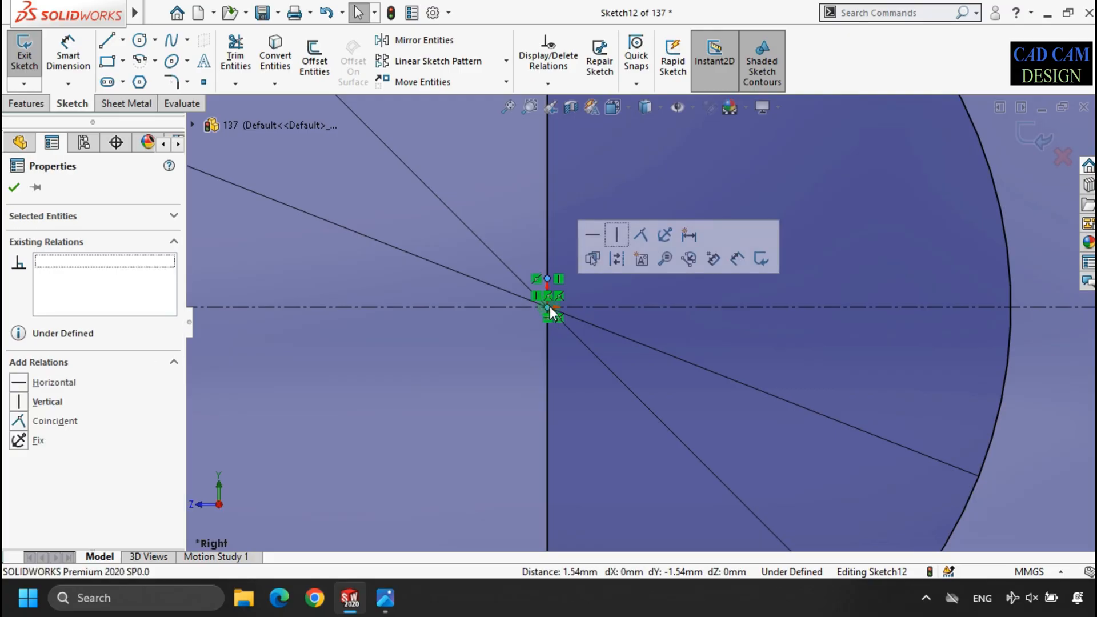
left_click(639, 234)
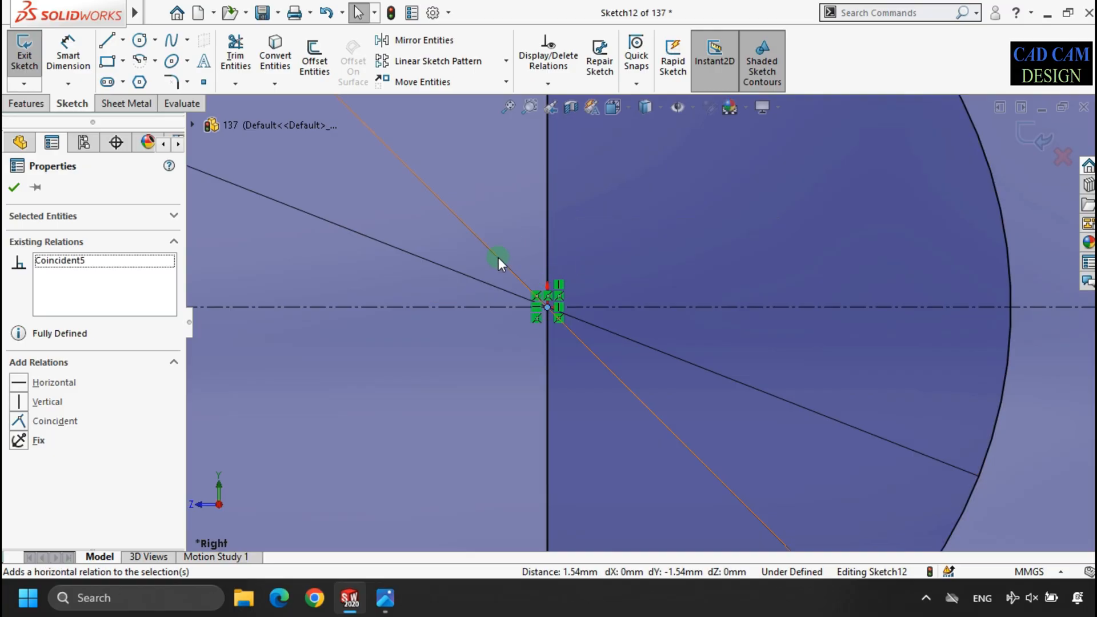
- Dimension the rectangle's long edge to 75+25 mm
key("f")
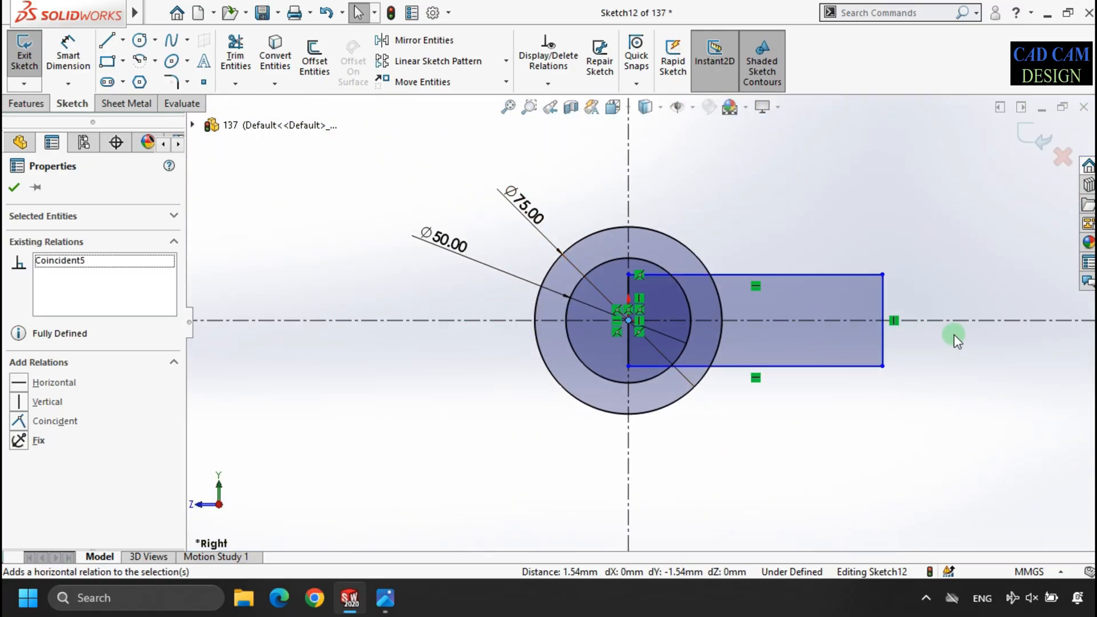
scroll(955, 334, "down", 2)
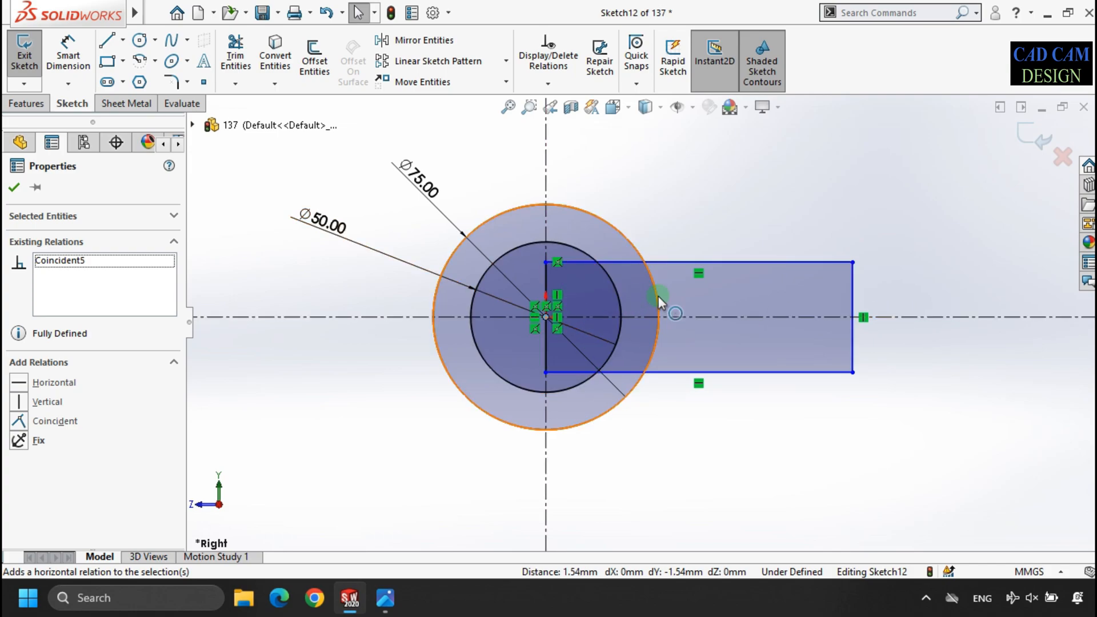
left_click(89, 56)
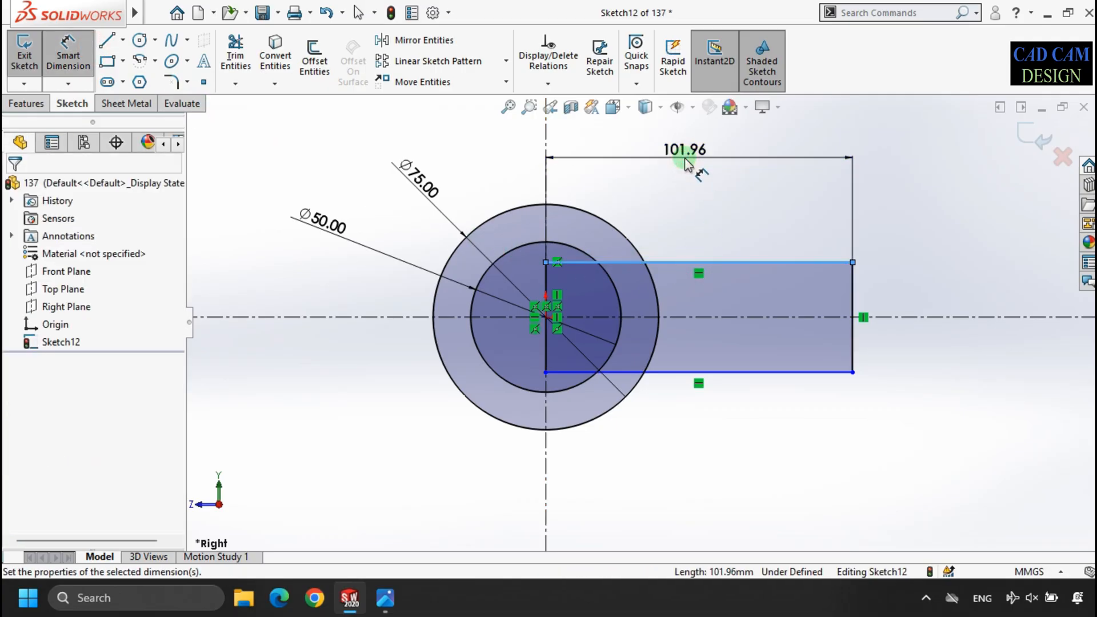
left_click(686, 161)
type("75+")
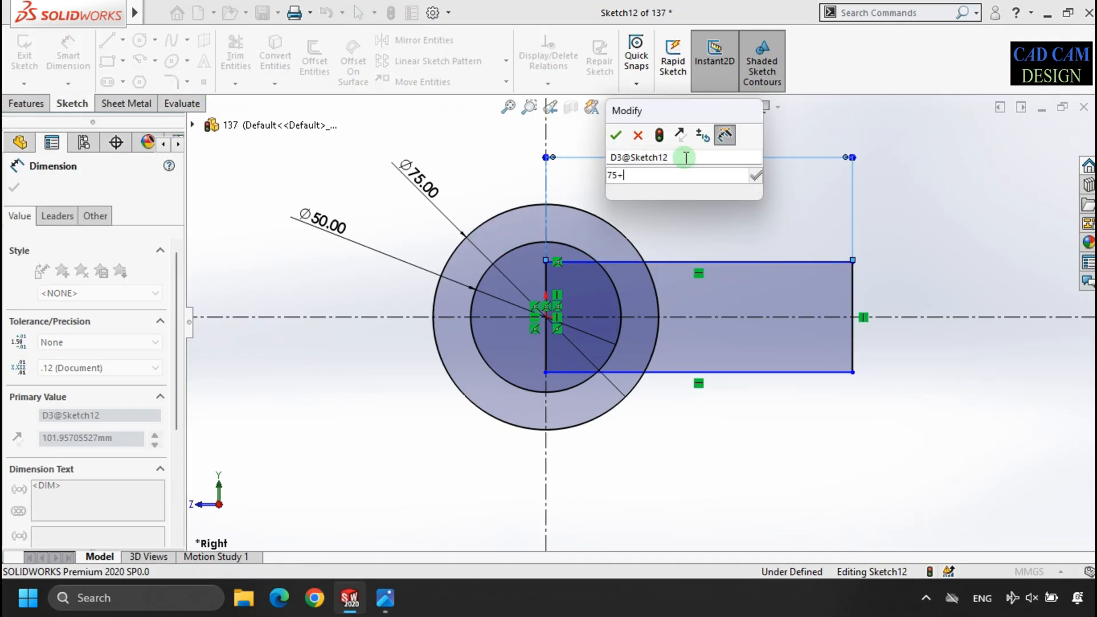
type("25")
key("Return")
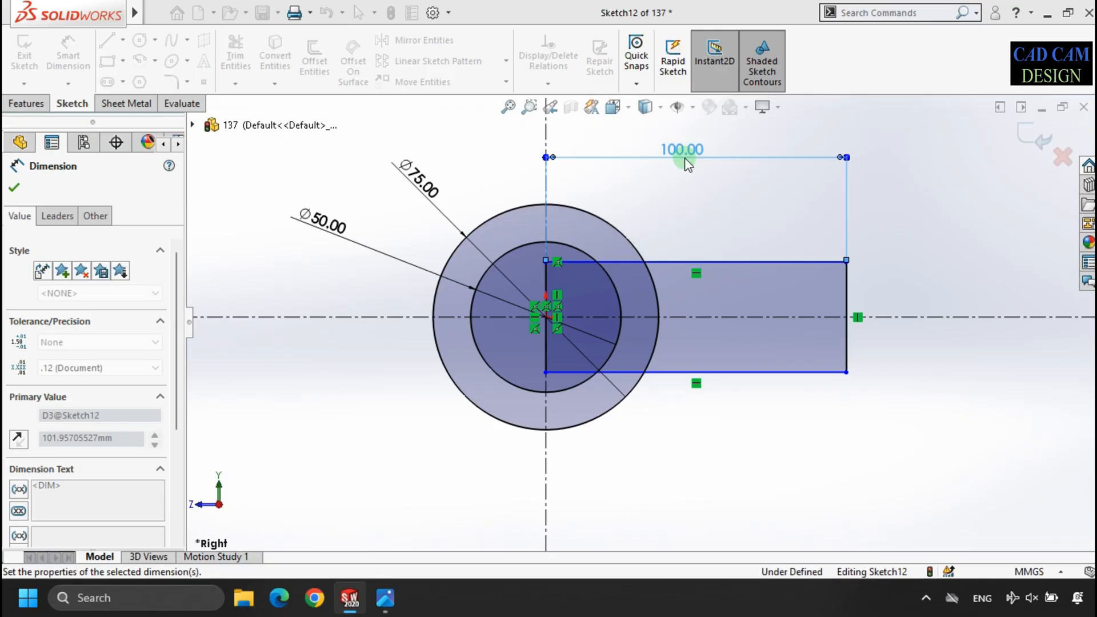
- Dimension the rectangle's short outer edge to 16 mm and finish the sketch for the extrusion
left_click(845, 313)
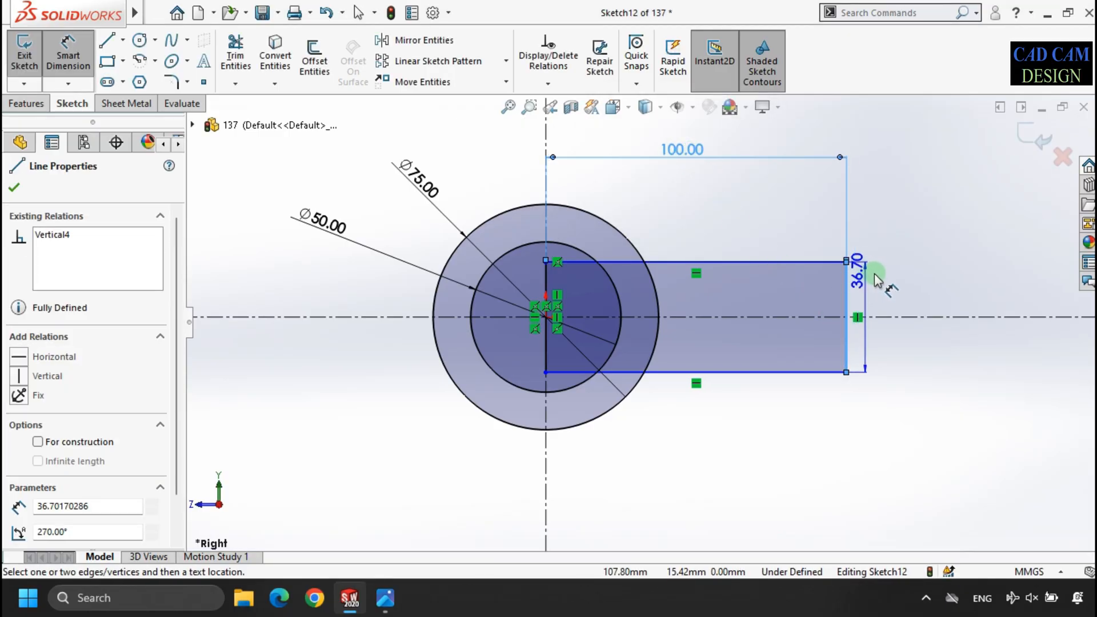
left_click(888, 288)
key("Return")
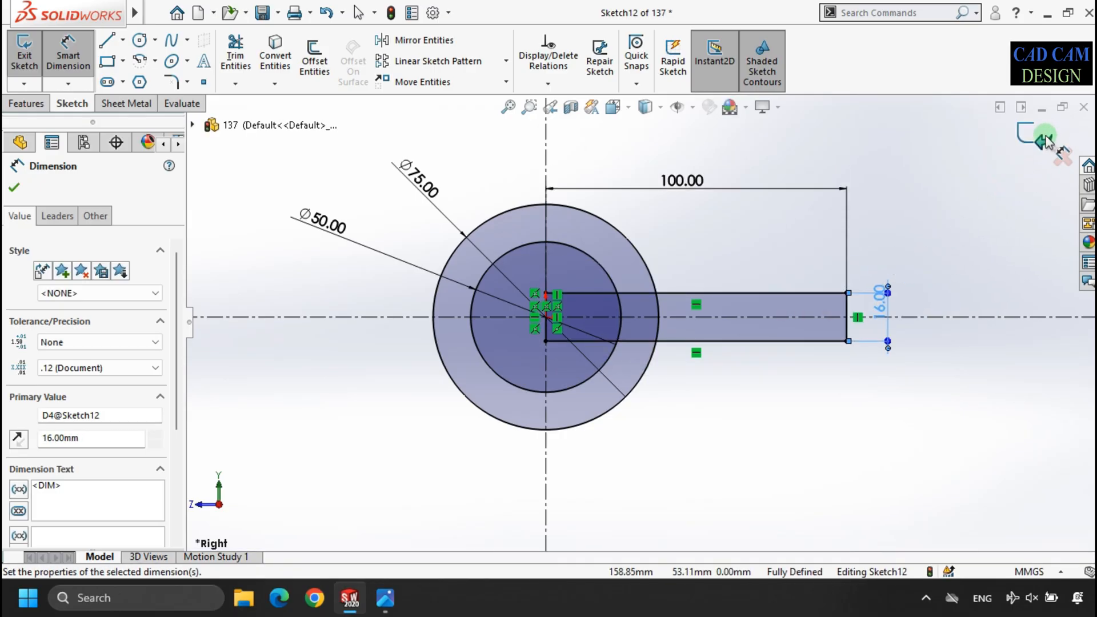
left_click(1023, 150)
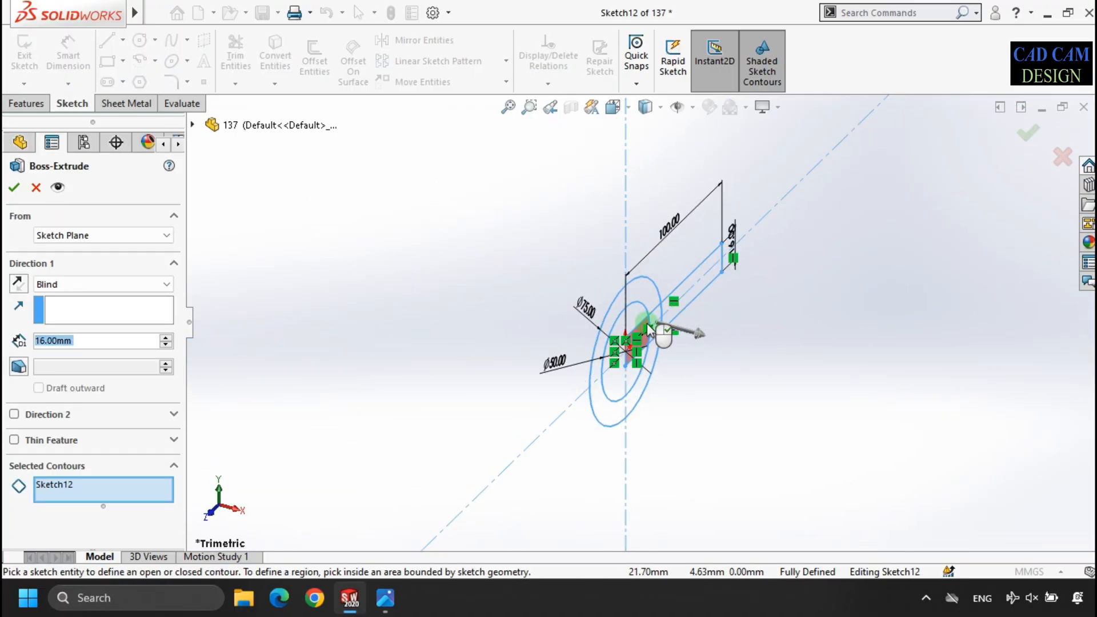
- Replace the whole-sketch contour selection with the five individual regions that make up both circles and the rectangular arm
scroll(648, 329, "down", 3)
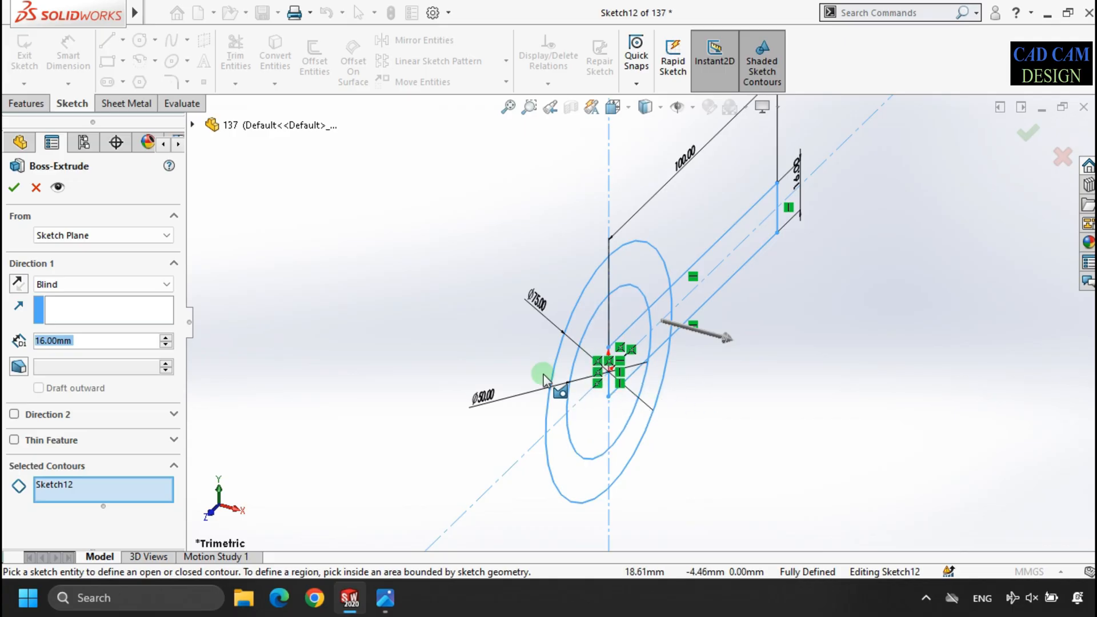
right_click(138, 493)
left_click(151, 497)
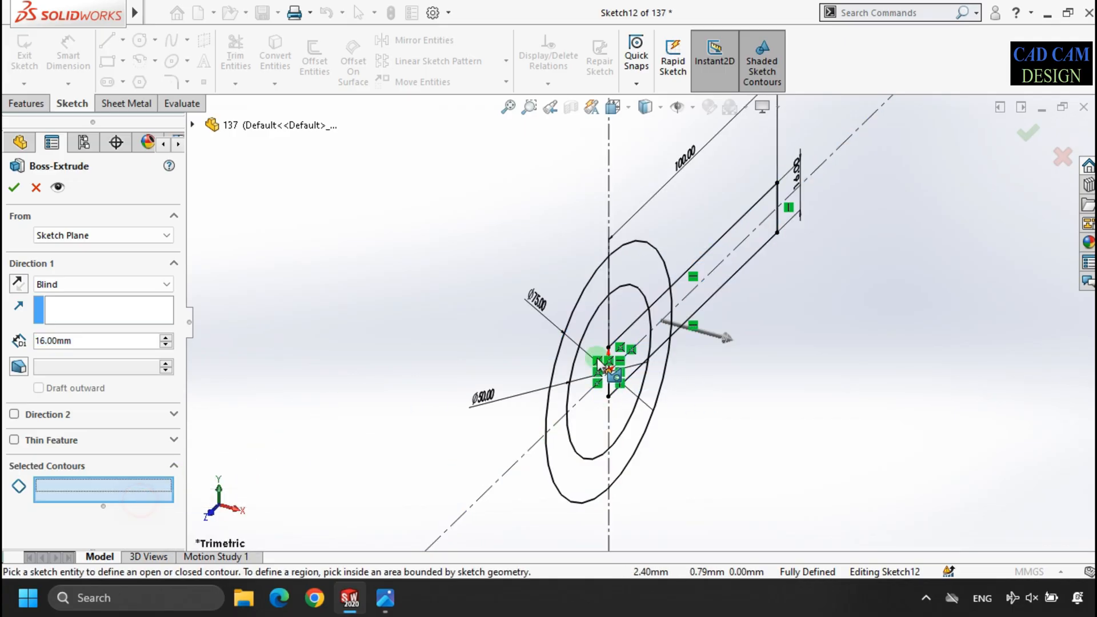
left_click(661, 320)
left_click(663, 325)
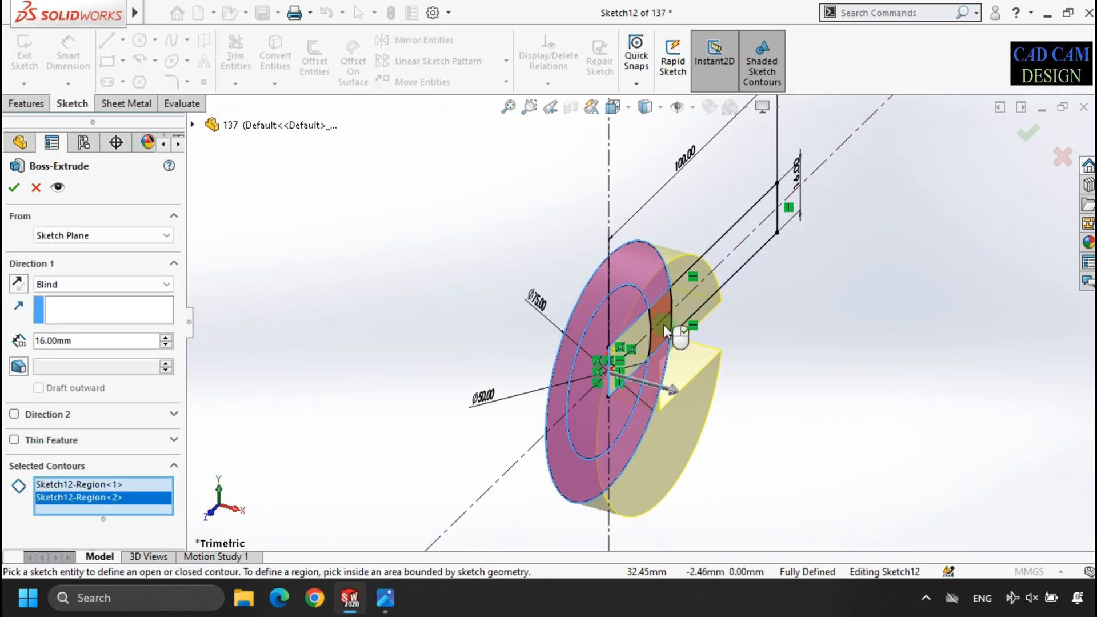
left_click(637, 326)
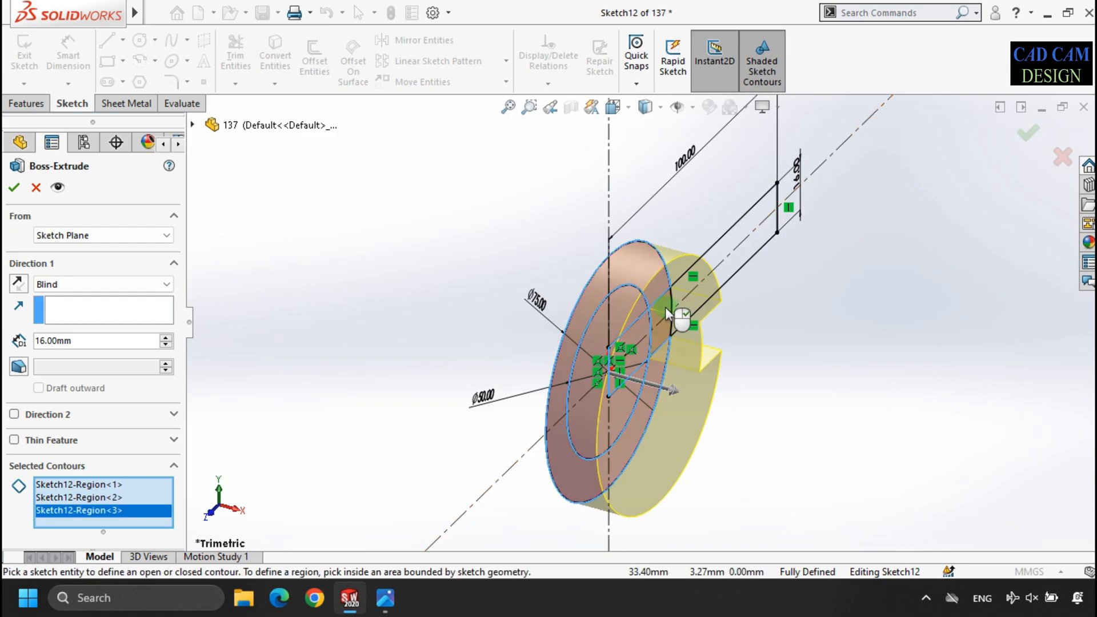
left_click(679, 321)
left_click(732, 241)
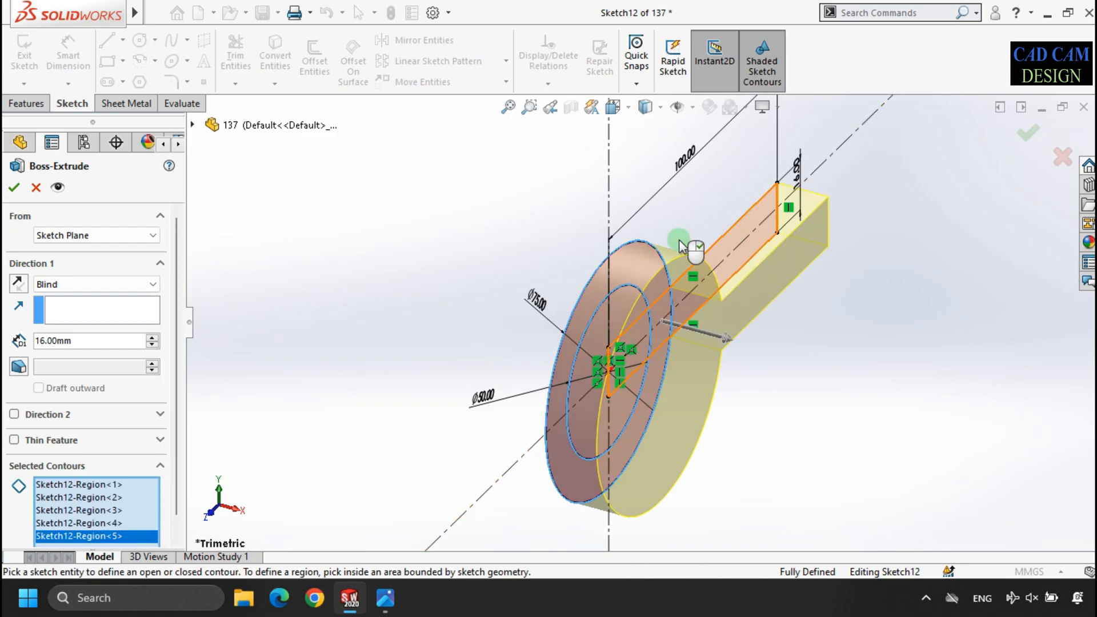
- Extrude the selected regions 63 mm with the Mid Plane end condition
double_click(107, 341)
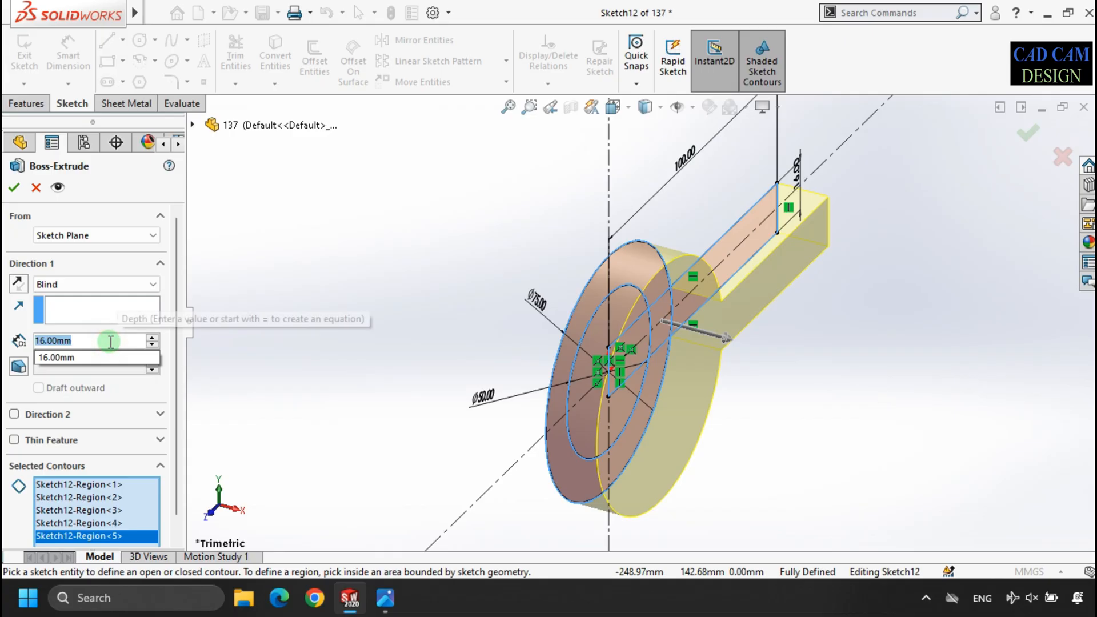
type("63")
key("Return")
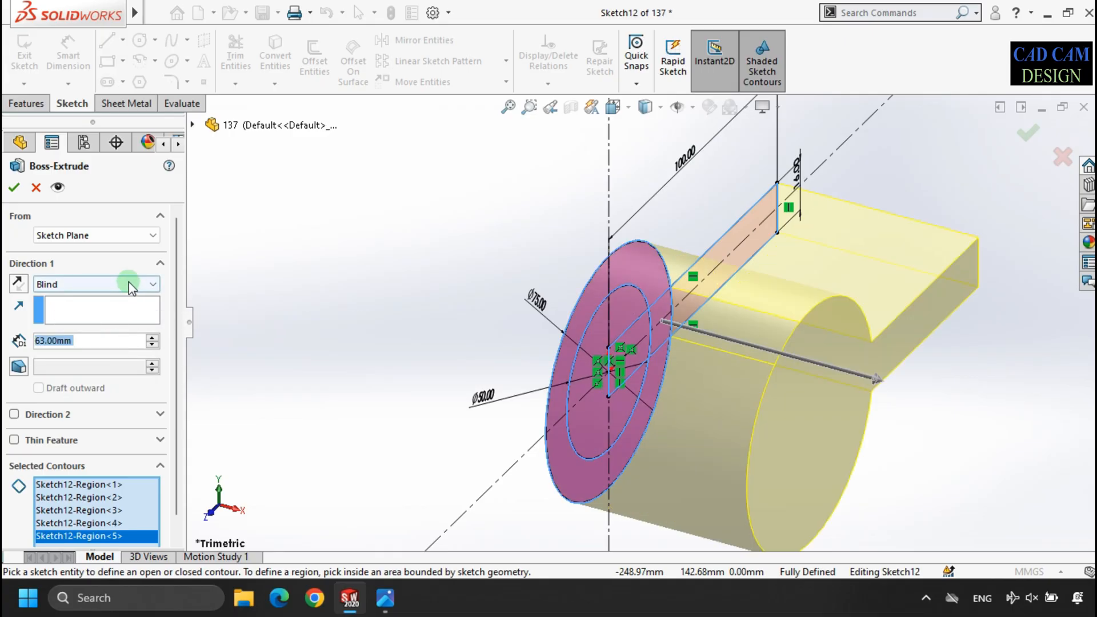
left_click(127, 284)
left_click(117, 352)
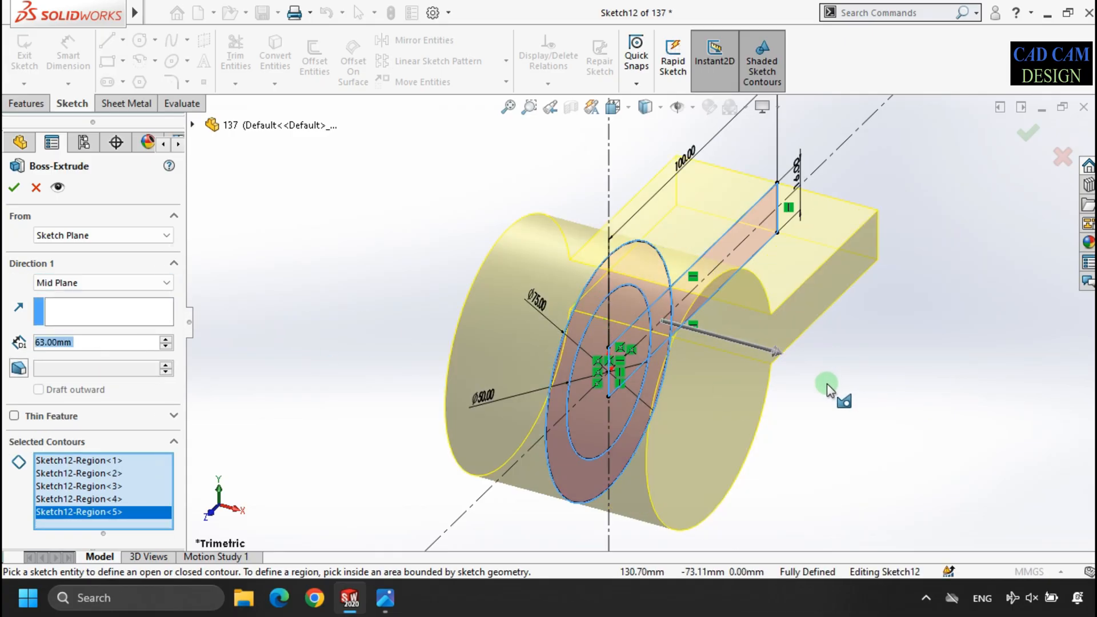
left_click(16, 187)
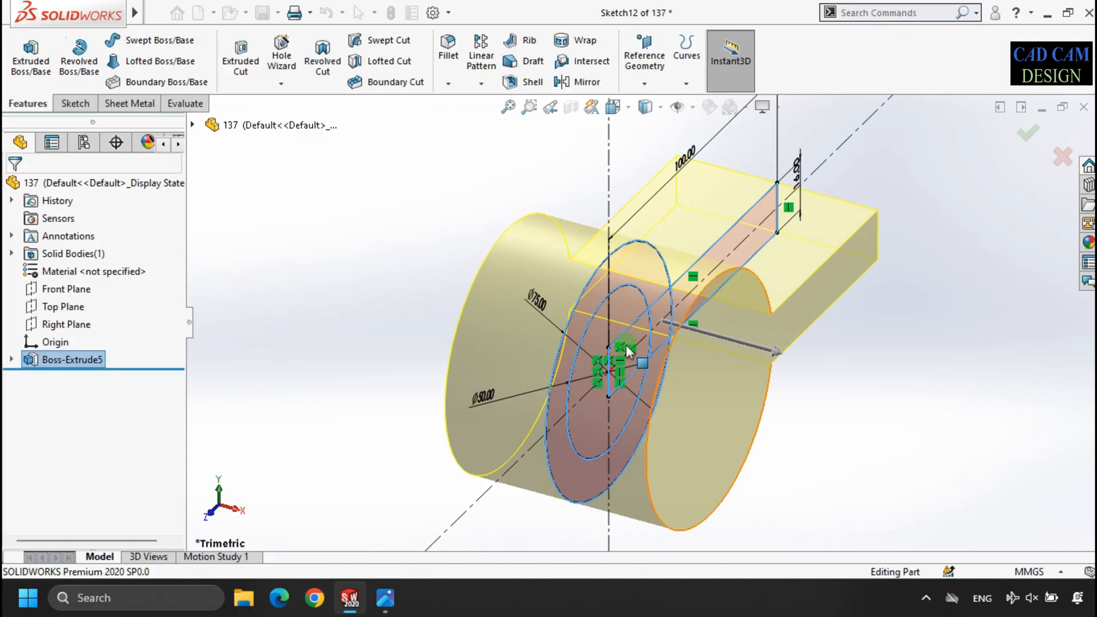
- Start an extruded-boss sketch on the flat end face shared by the cylinder and arm, viewed normal to the sketch plane
left_click(460, 317)
left_click(295, 296)
middle_click_drag(417, 392, 480, 422)
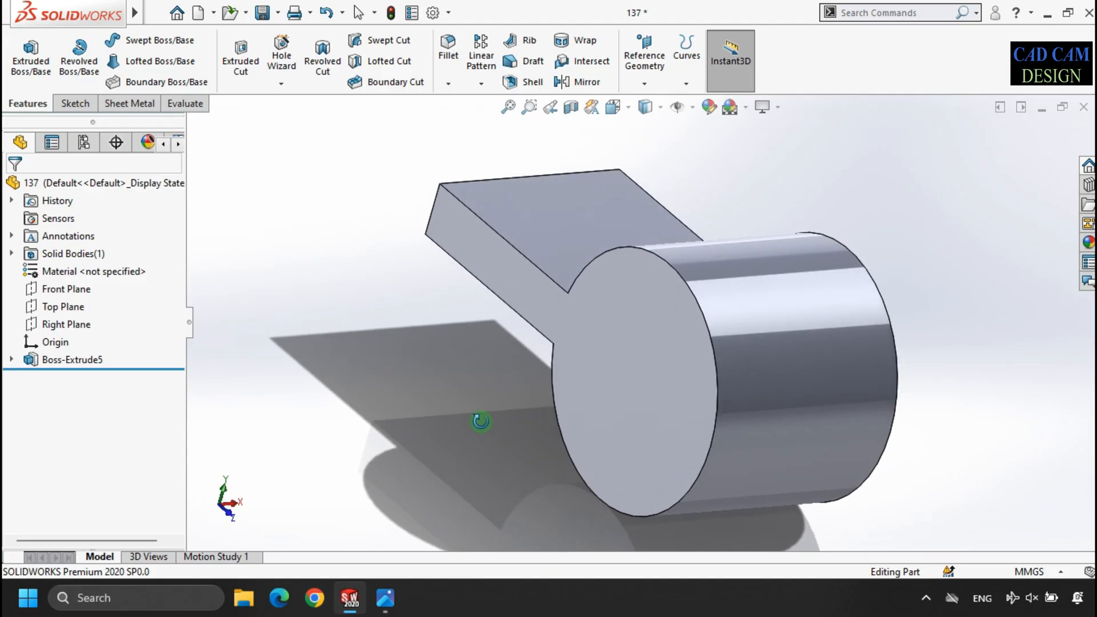
left_click(39, 64)
left_click(680, 366)
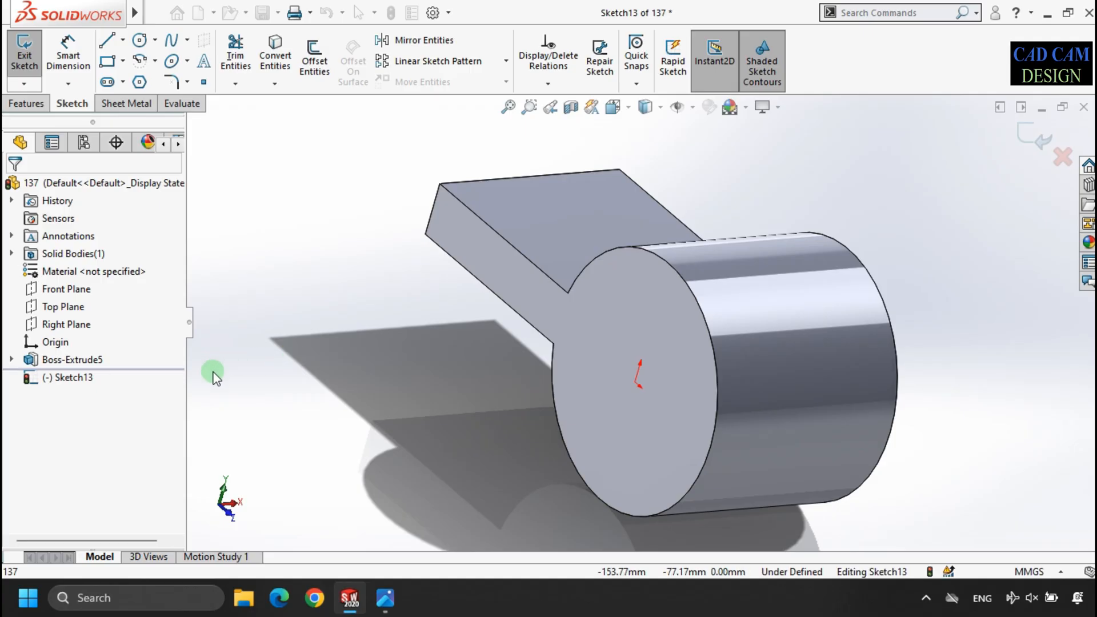
left_click(69, 377)
left_click(130, 358)
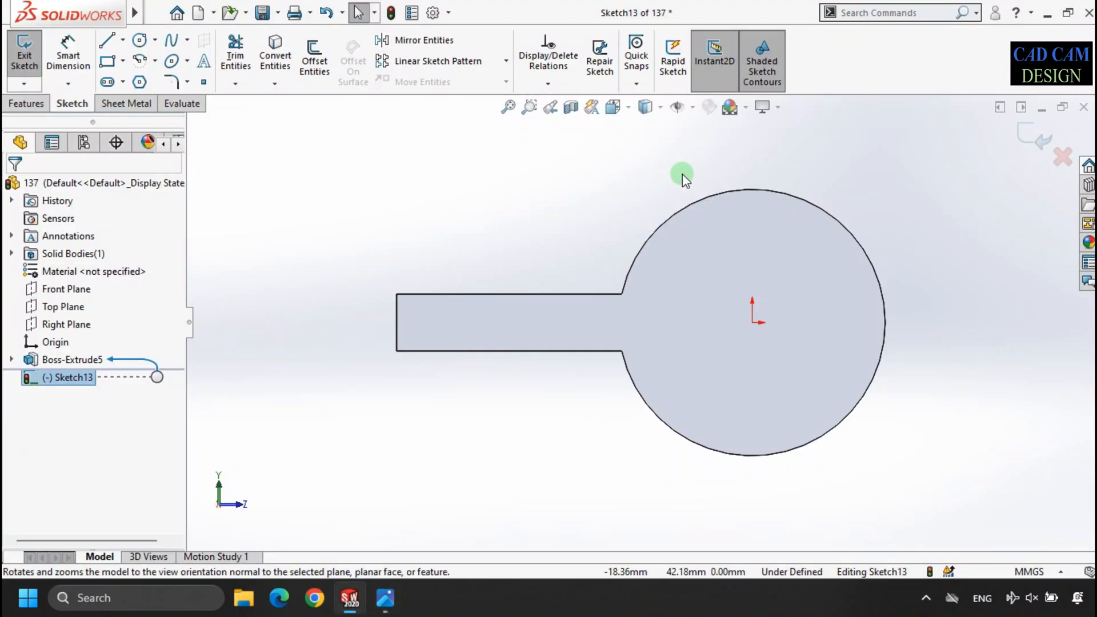
- Sketch a 3 Point Corner Rectangle from the arm end's midpoint to the circle's far edge, rising about 66 mm above the arm
left_click(122, 61)
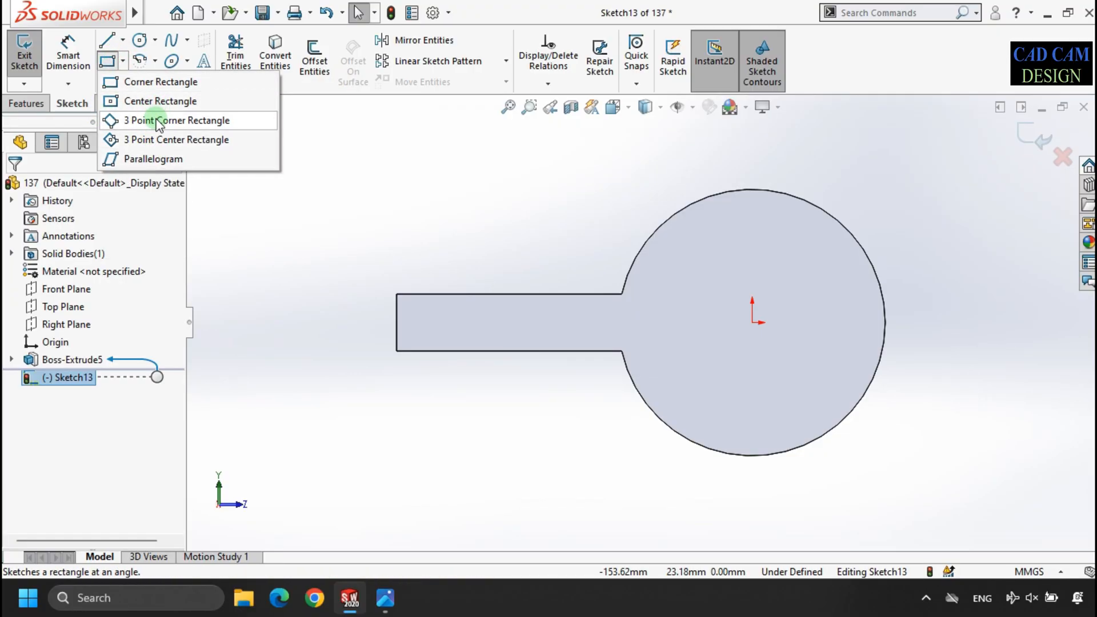
left_click(160, 120)
left_click(397, 322)
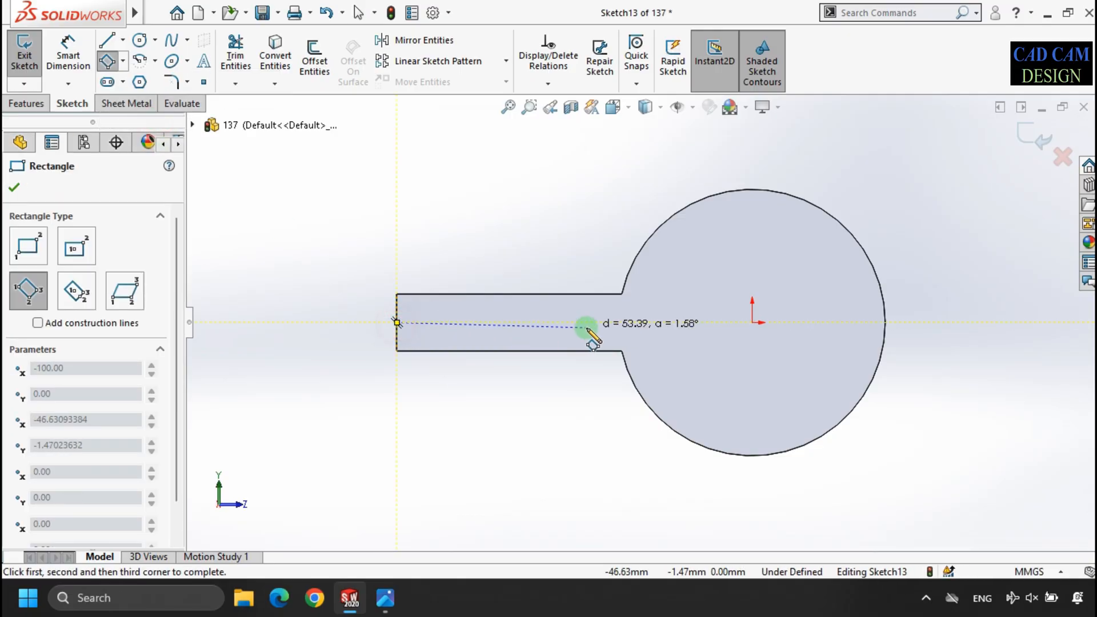
left_click(885, 322)
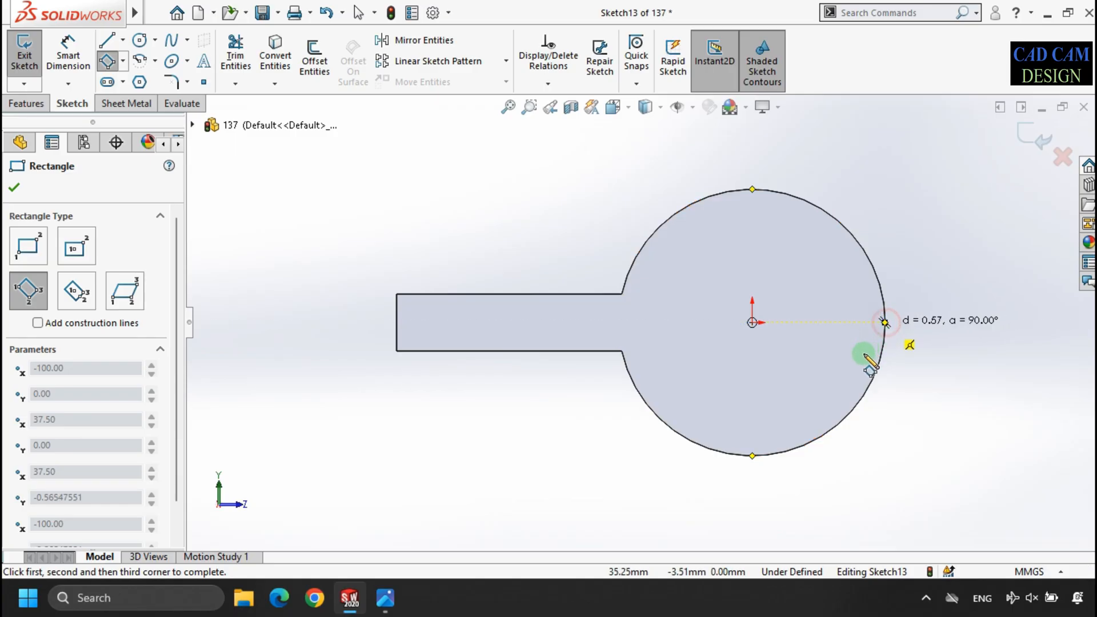
key("f")
left_click(732, 169)
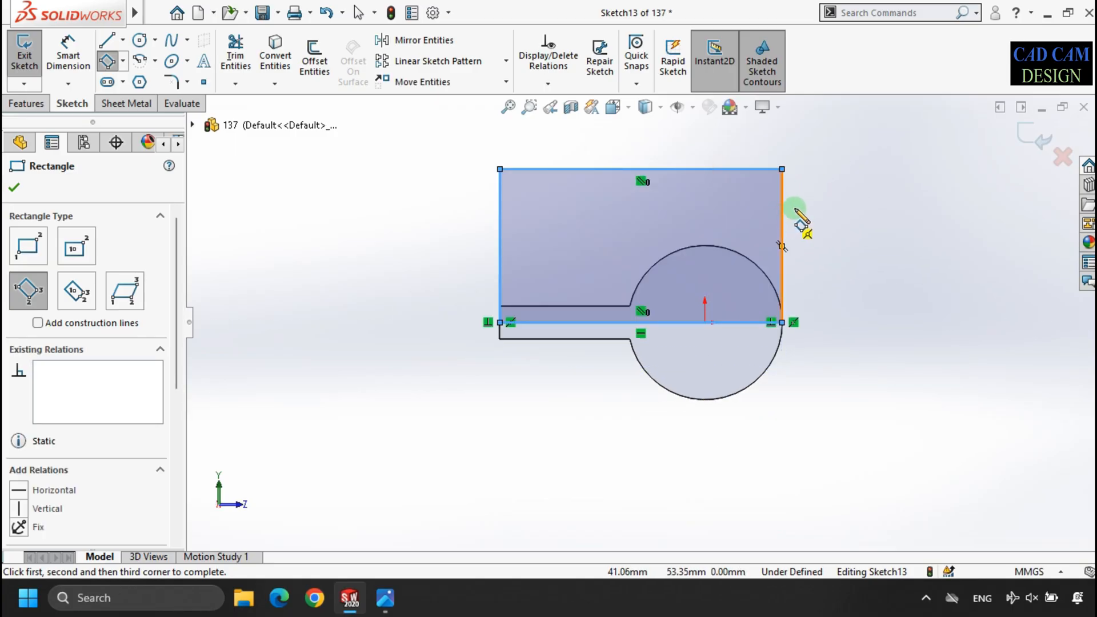
scroll(723, 195, "down", 1)
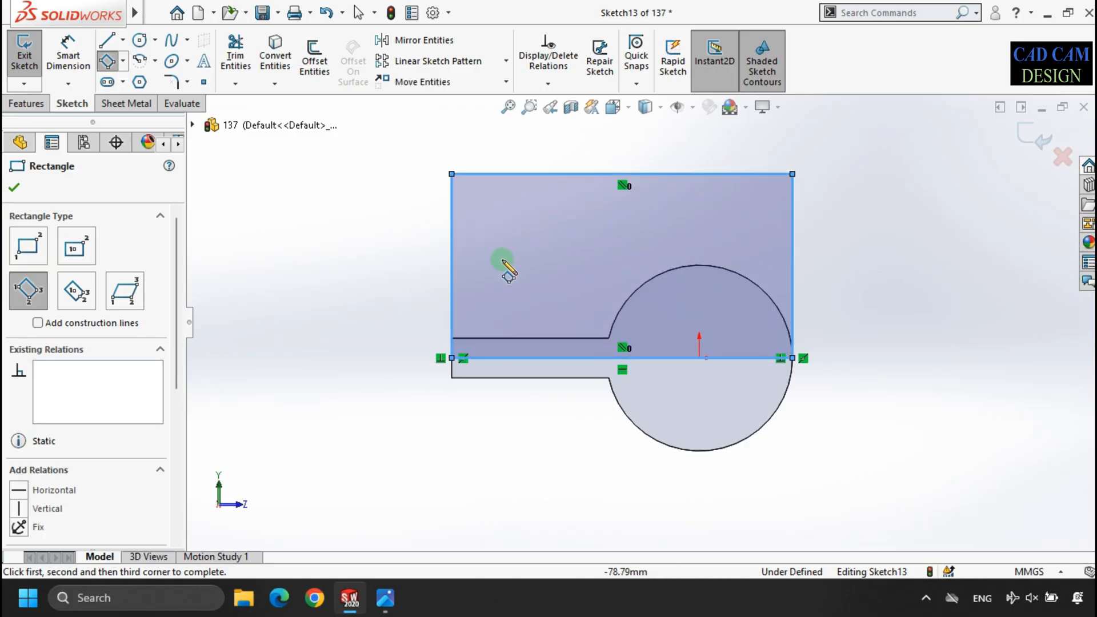
- Check the reference drawing and dimension the distance from the arm's upper edge to the rectangle's top edge as 32+25 mm
left_click(386, 597)
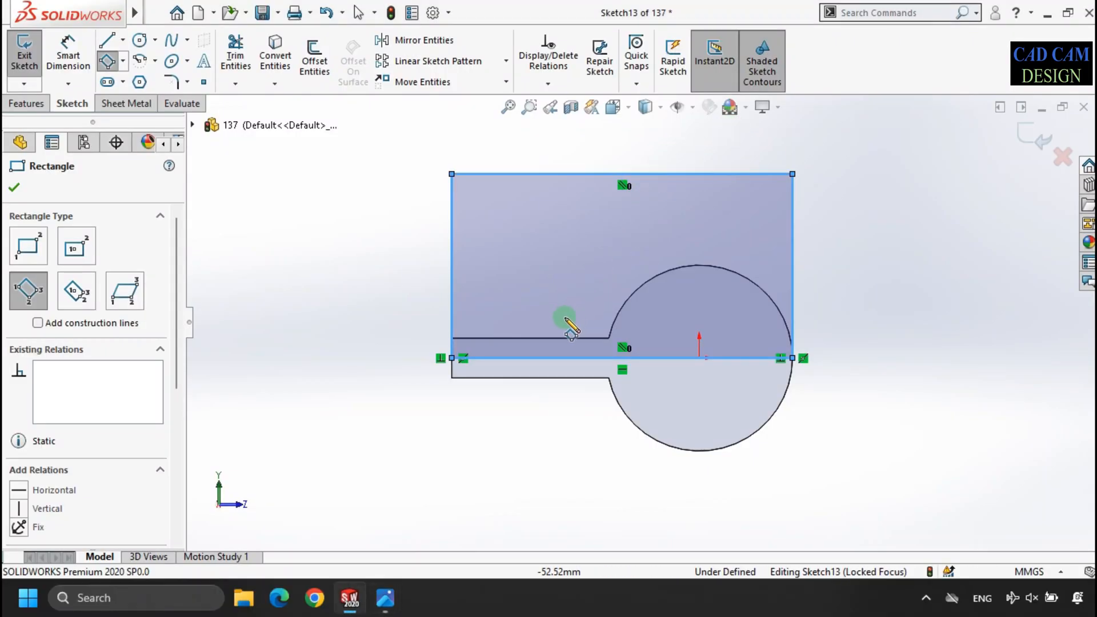
left_click(68, 55)
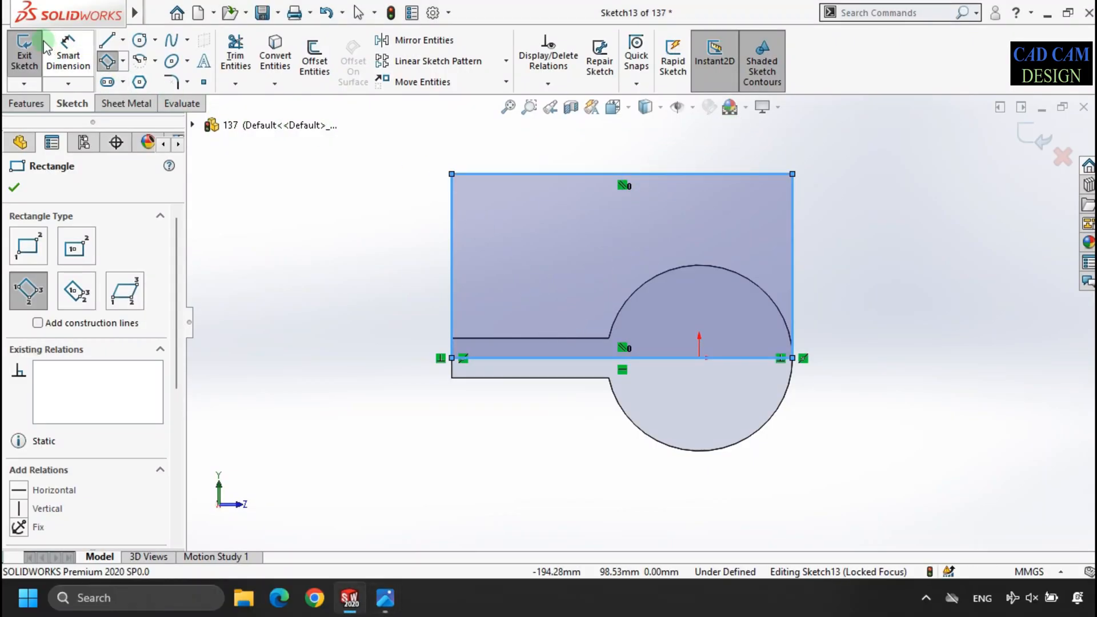
left_click(490, 340)
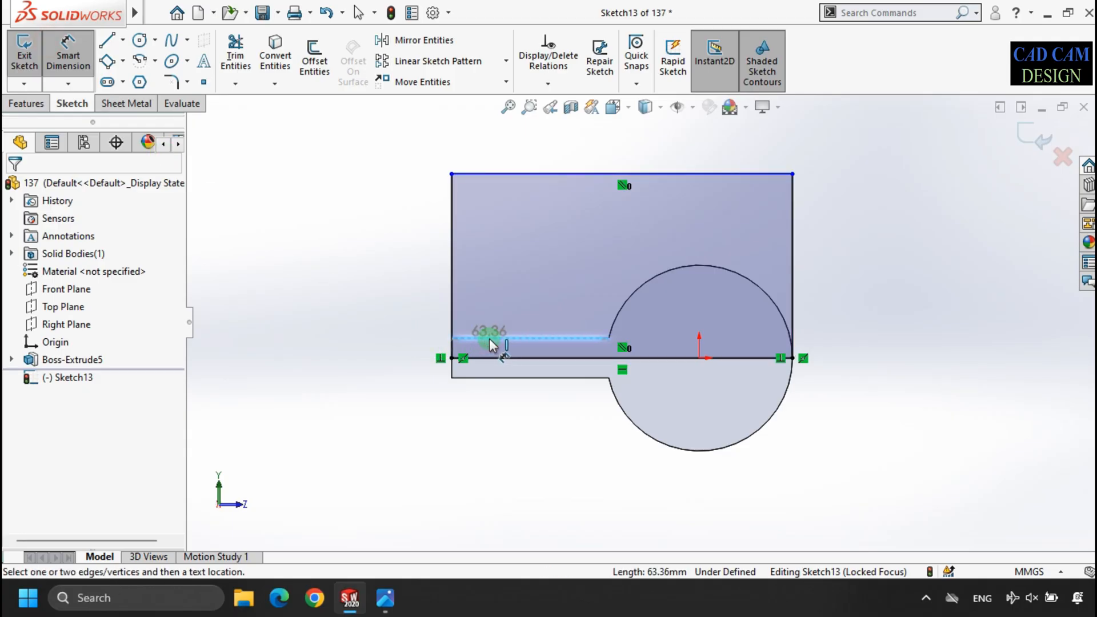
left_click(502, 174)
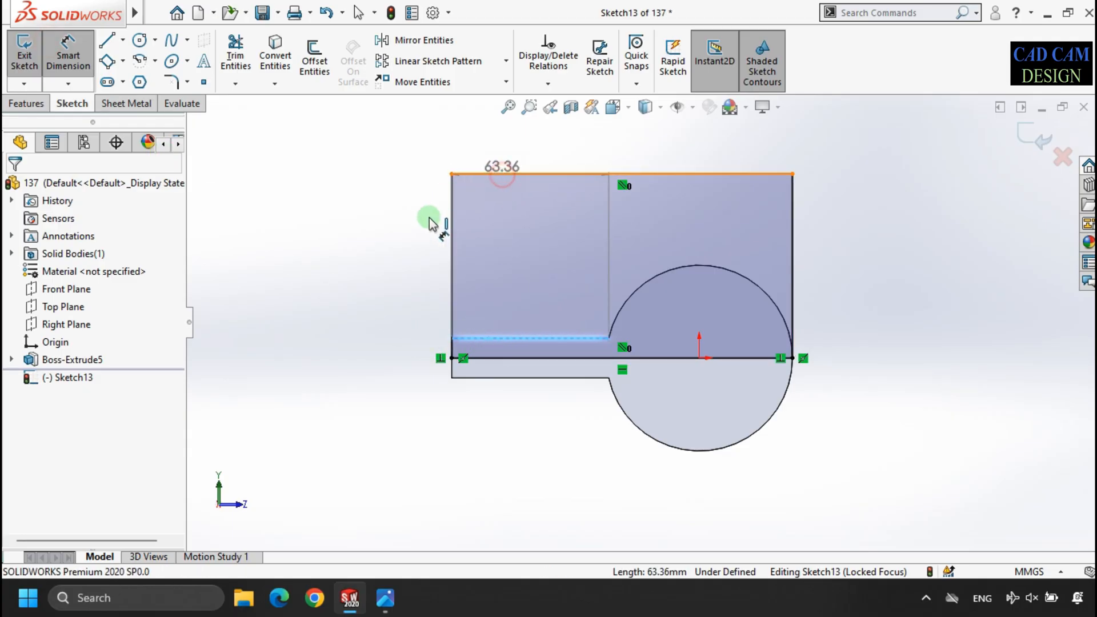
left_click(415, 239)
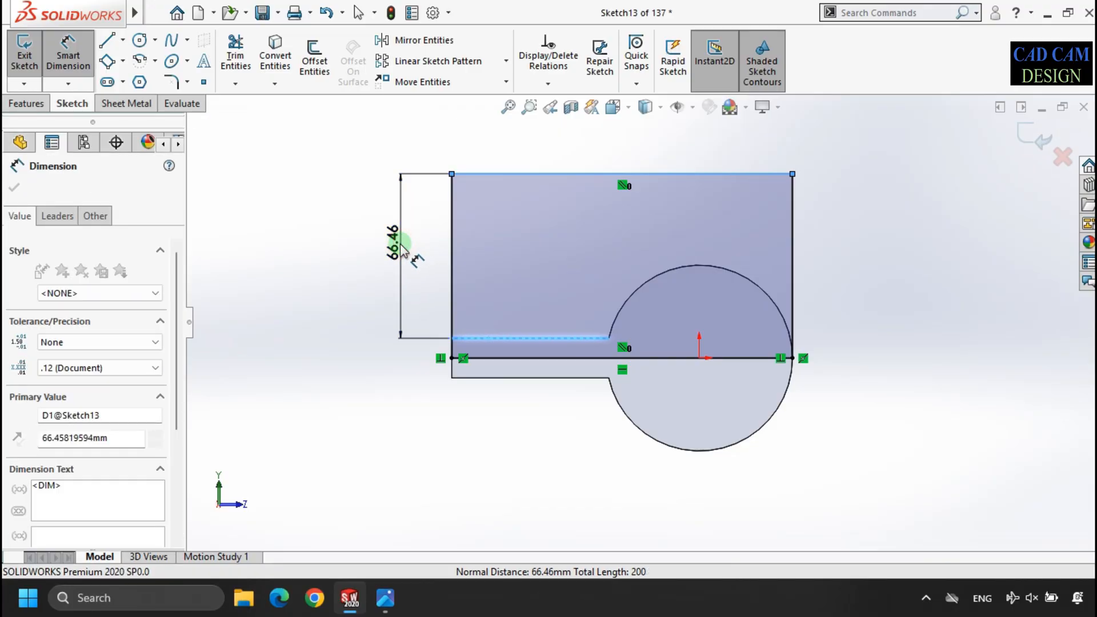
type("32+25")
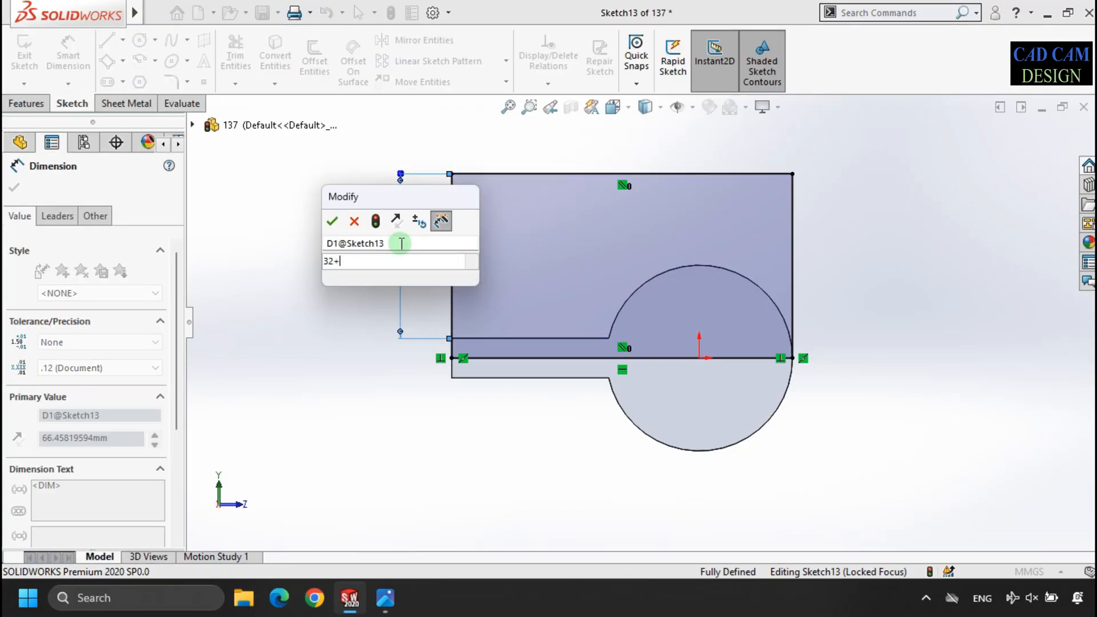
key("Return")
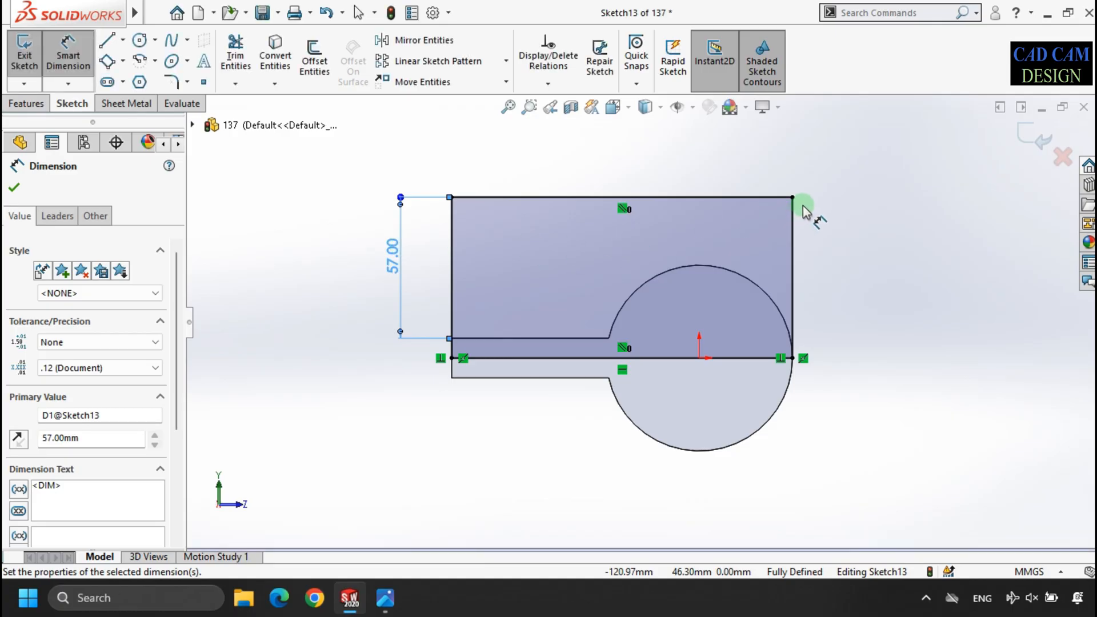
- Try to round the rectangle's upper corner above the cylinder with a 65 mm sketch fillet, as in the reference drawing
scroll(835, 207, "down", 2)
scroll(836, 207, "up", 2)
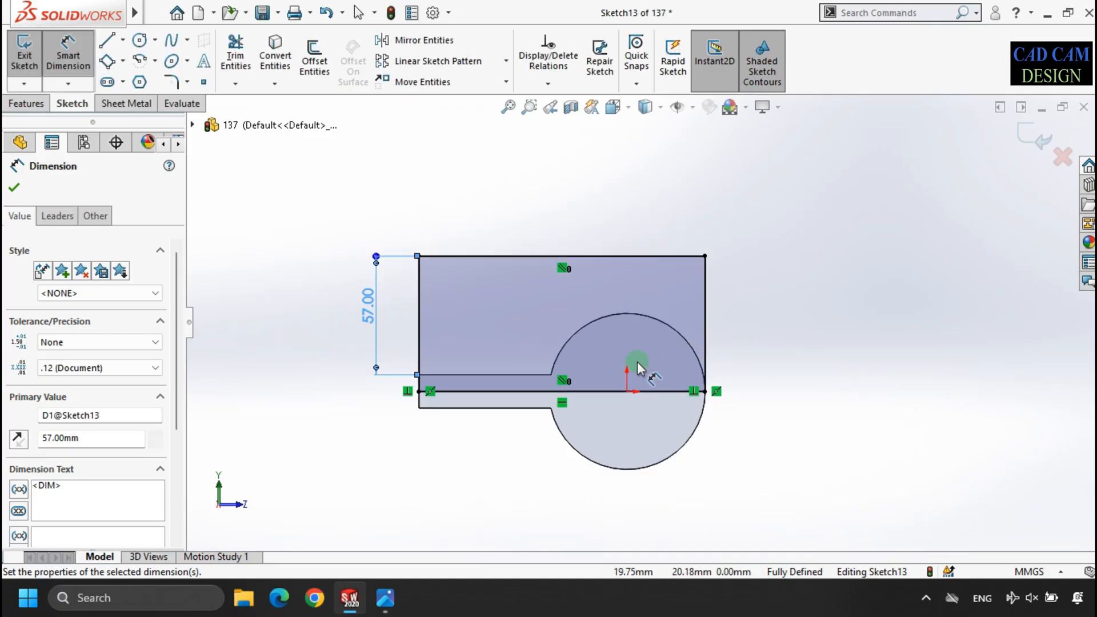
scroll(637, 367, "down", 1)
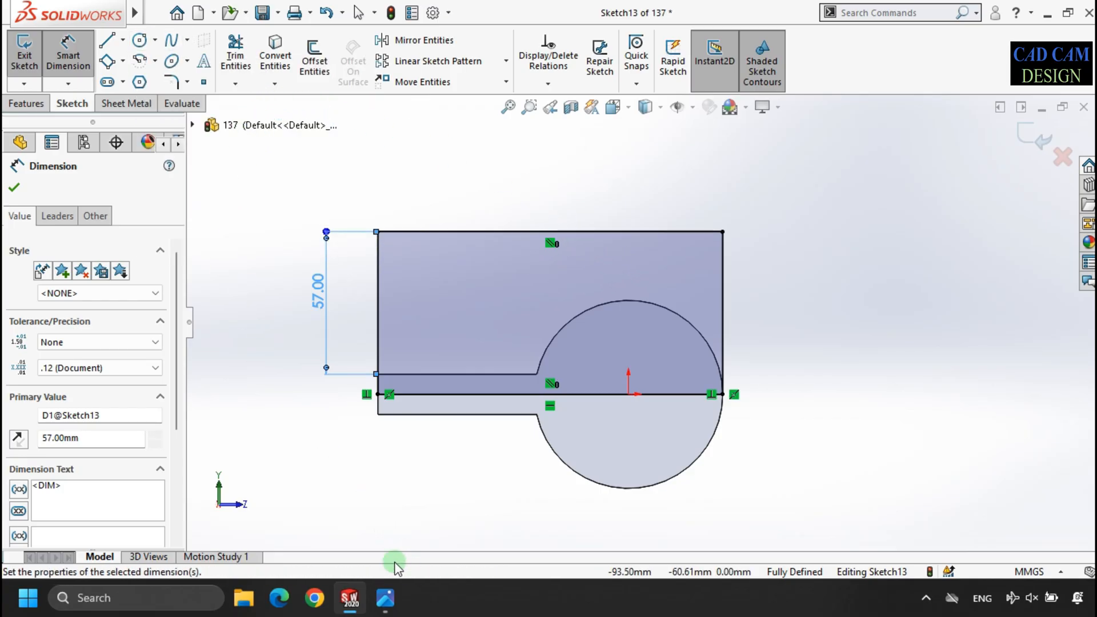
left_click(379, 597)
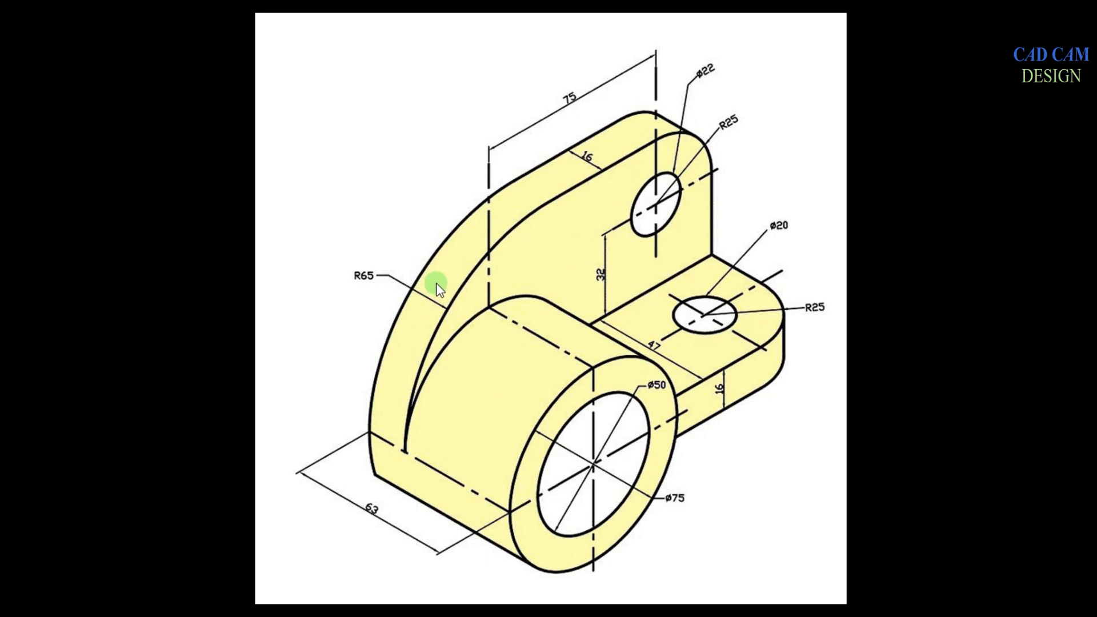
key("alt+Tab")
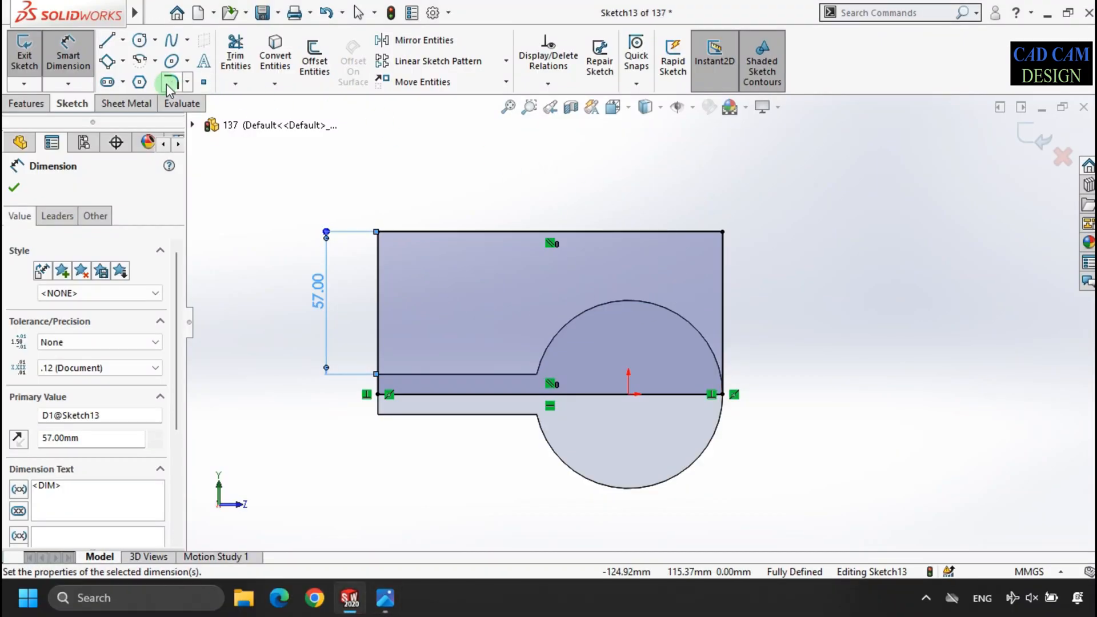
left_click(167, 83)
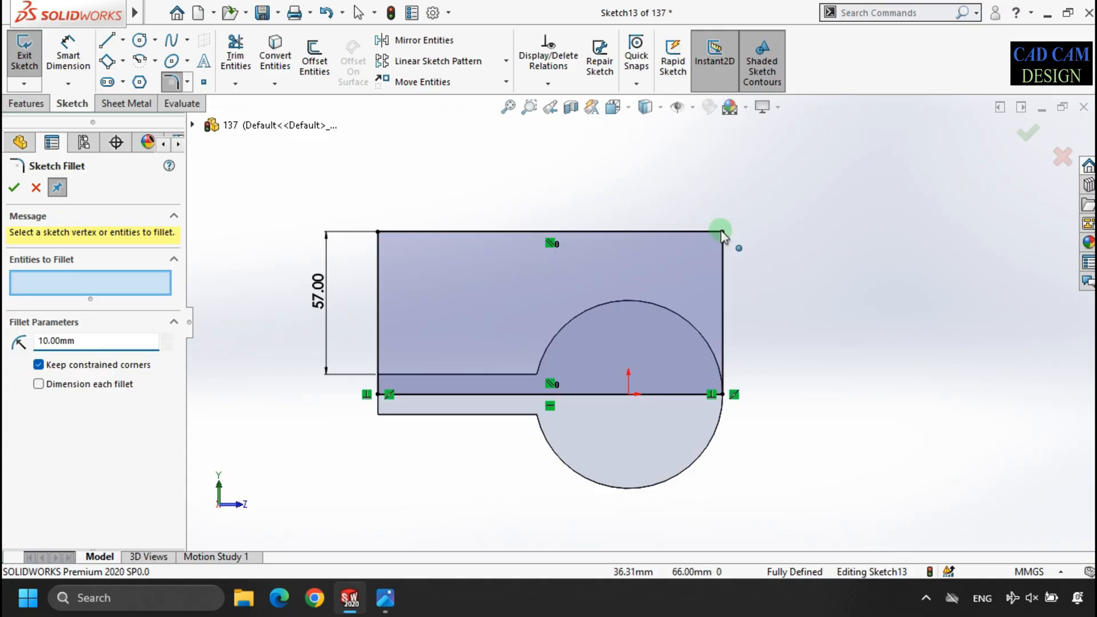
left_click(723, 257)
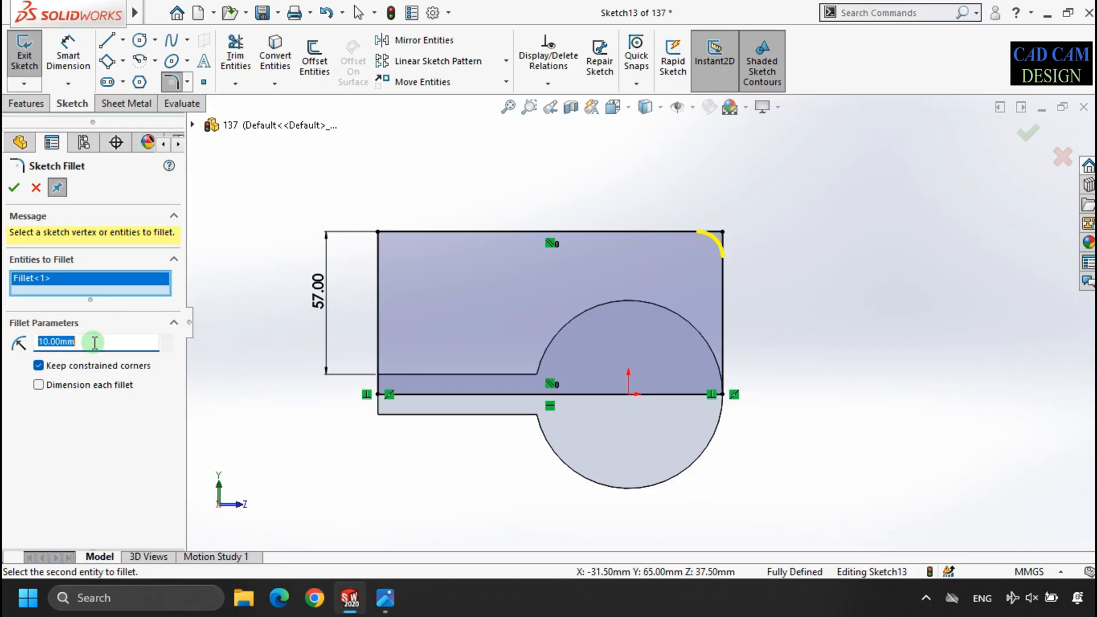
key("Return")
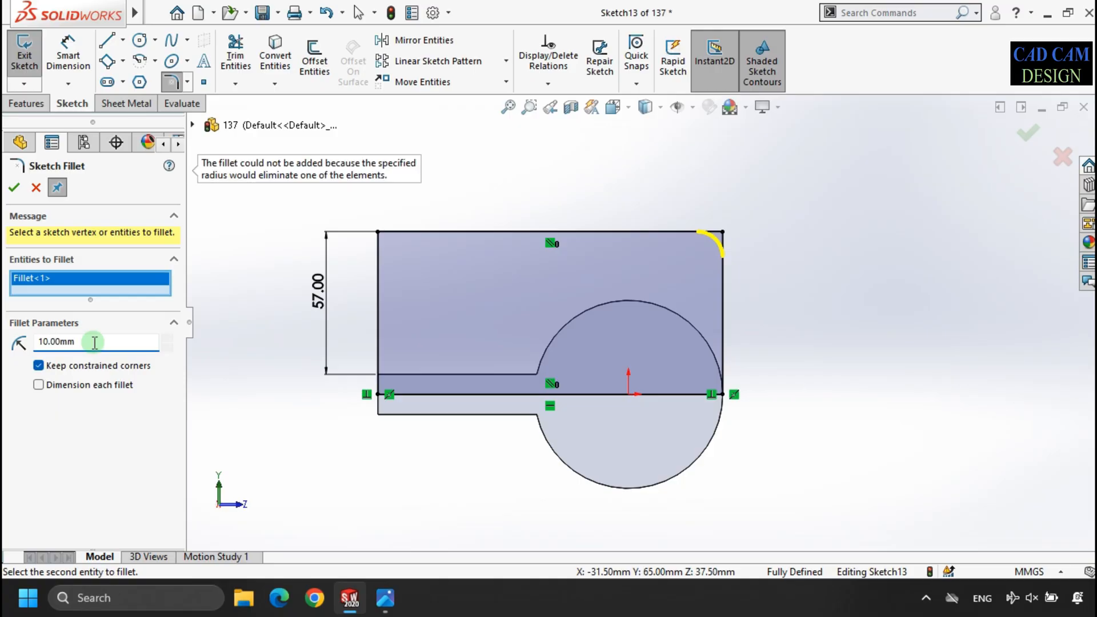
type("65")
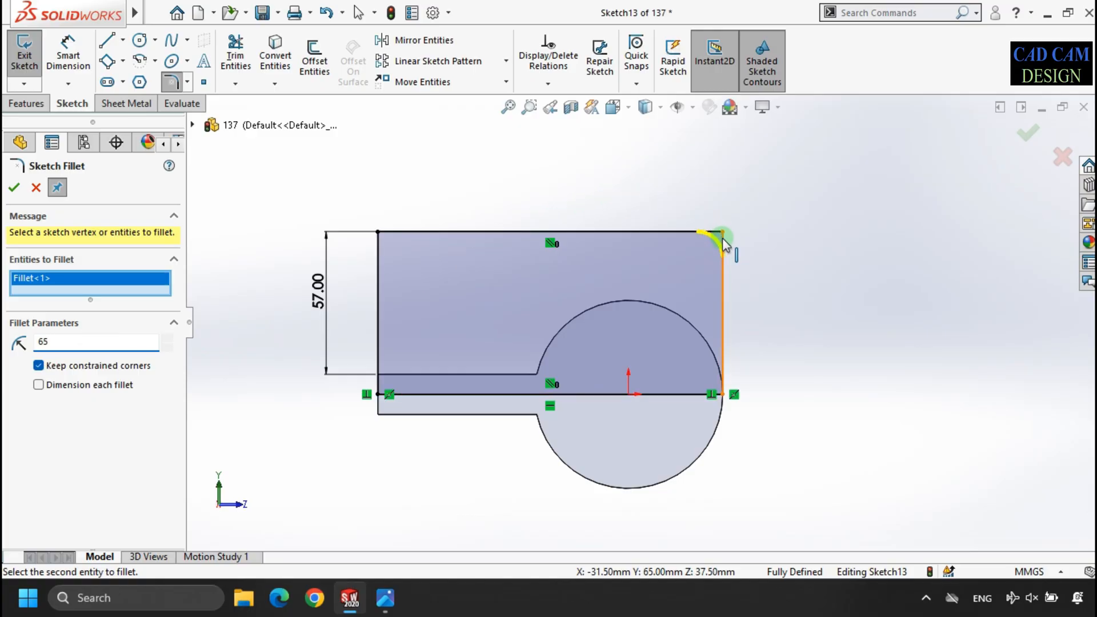
left_click(36, 188)
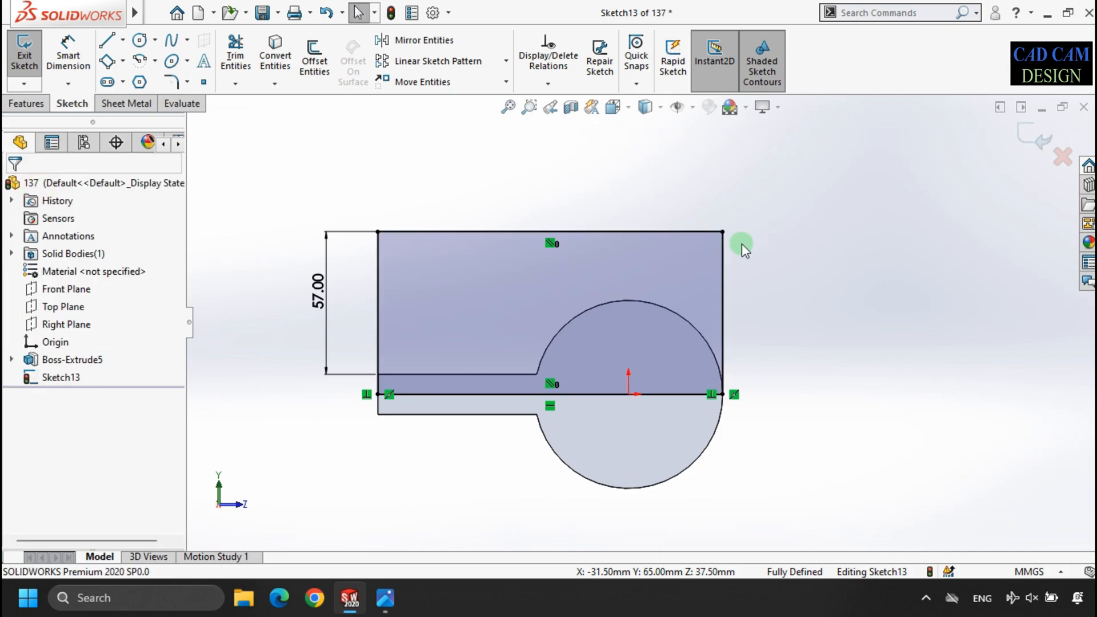
- Extrude the rectangle 16 mm Blind in the reversed direction, toward the cylinder, checking the thickness against the reference drawing
left_click(1036, 143)
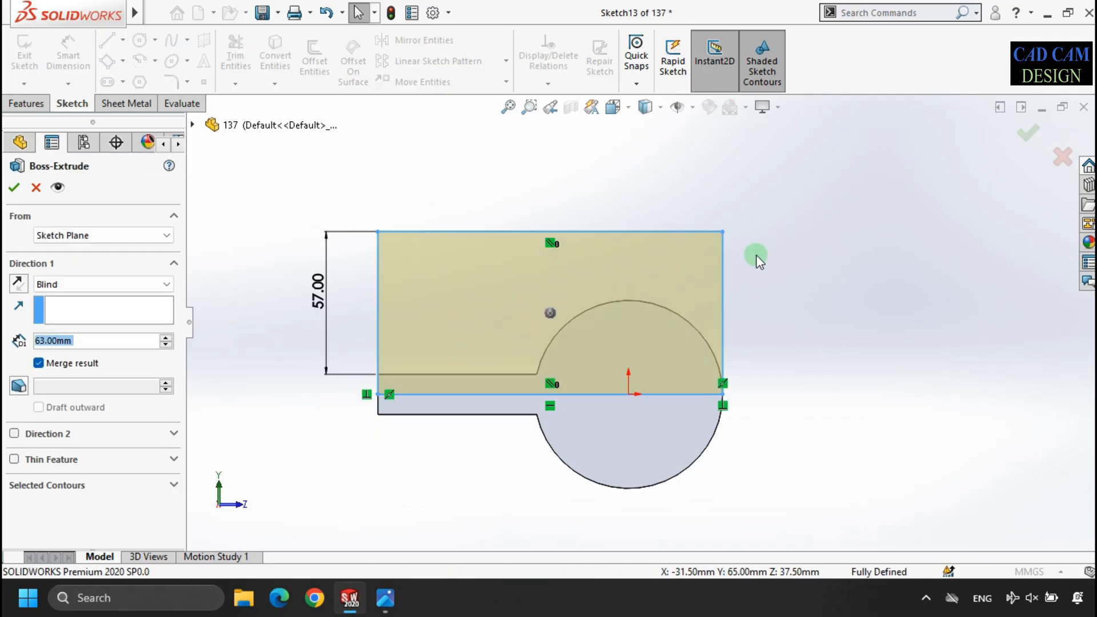
middle_click_drag(735, 291, 677, 314)
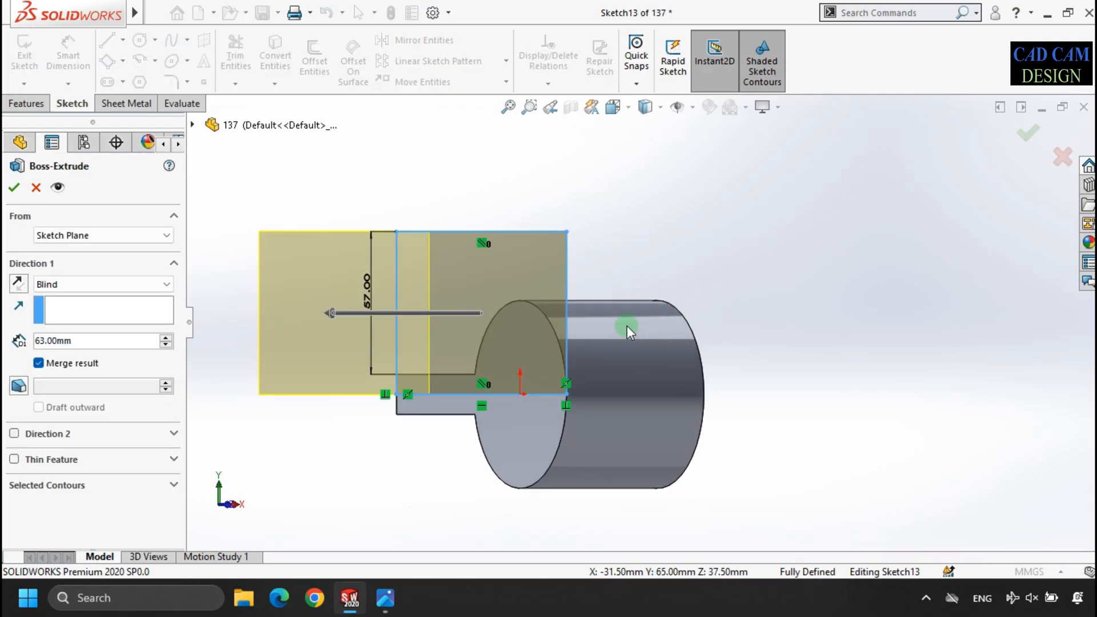
left_click(80, 284)
left_click(18, 284)
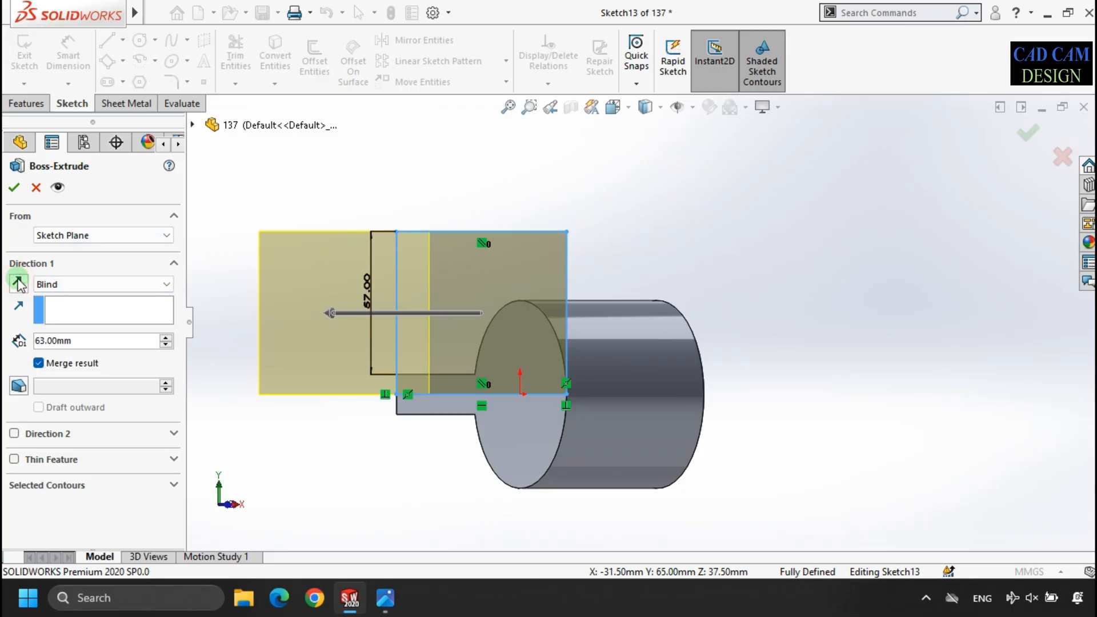
left_click(18, 284)
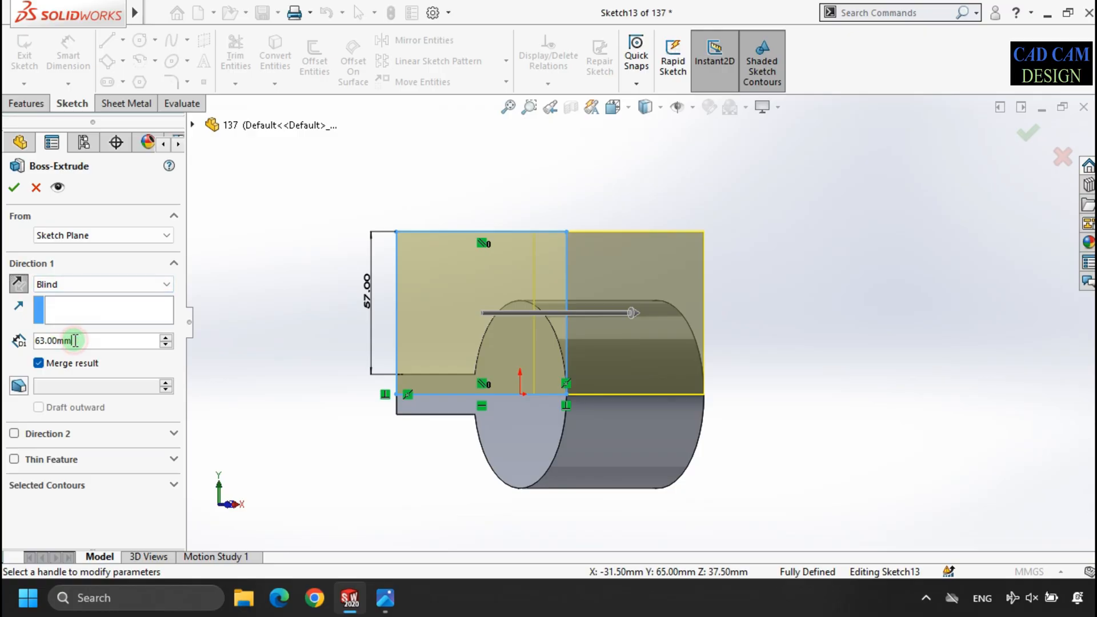
type("16")
key("Return")
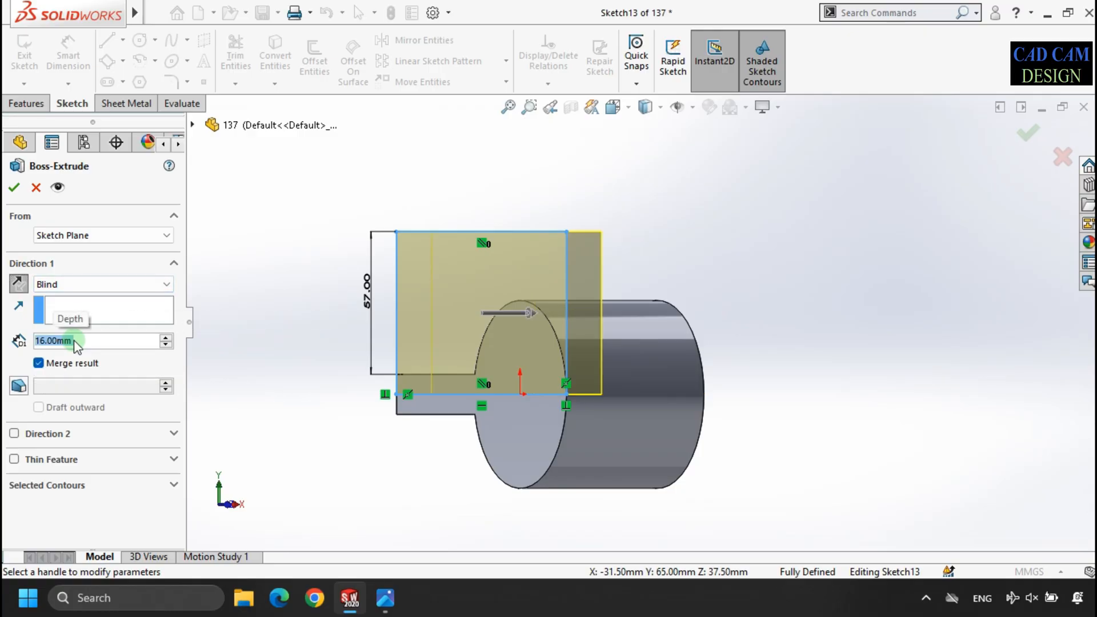
left_click(394, 599)
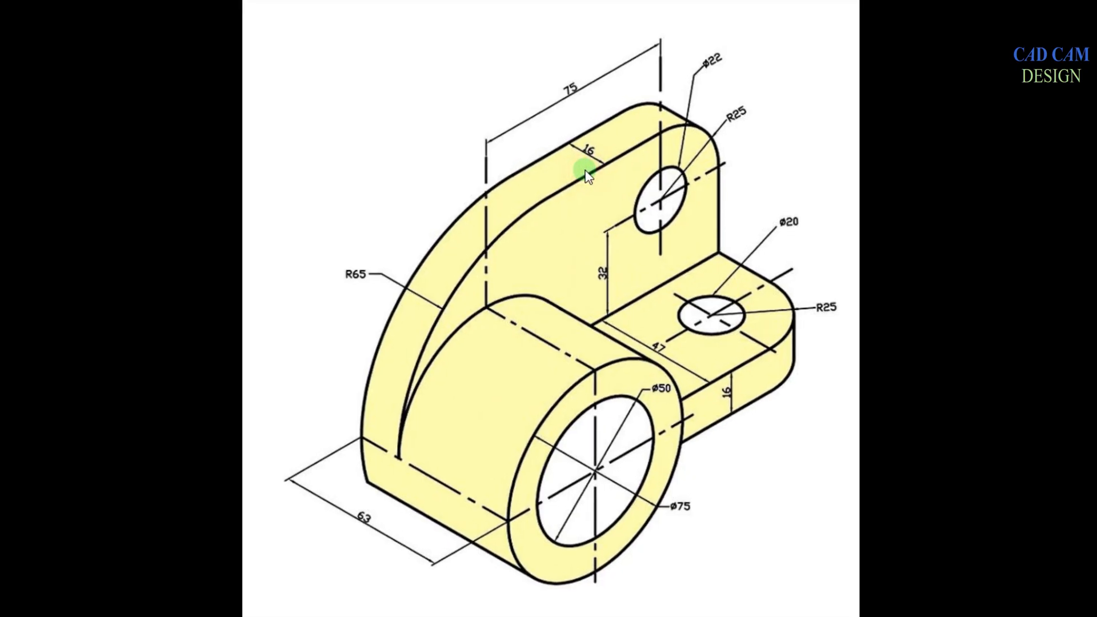
left_click(586, 170)
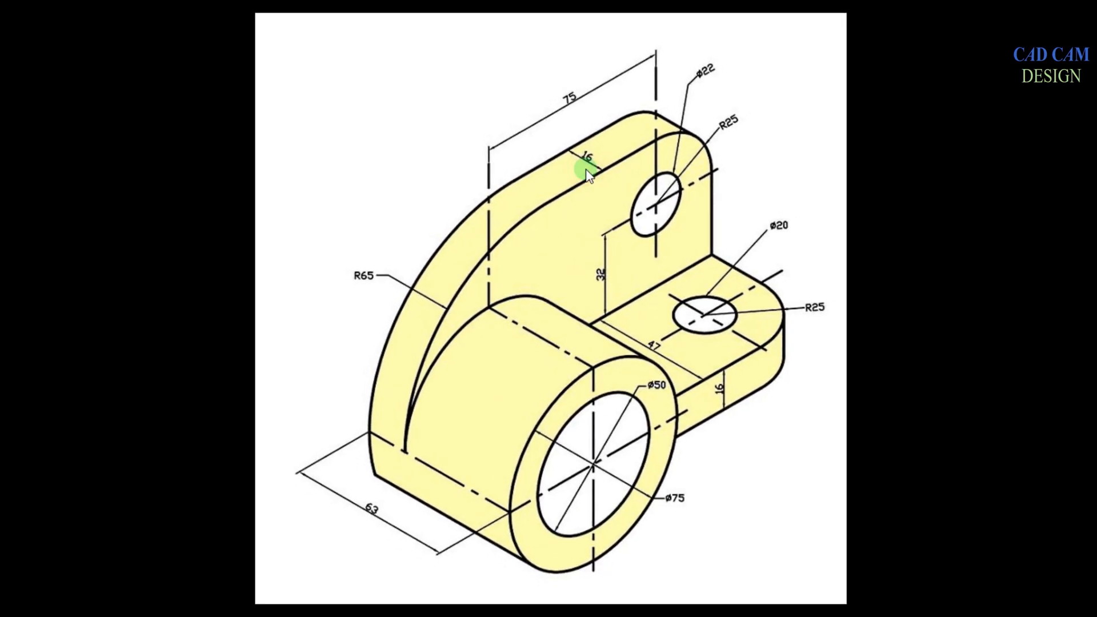
key("alt+Tab")
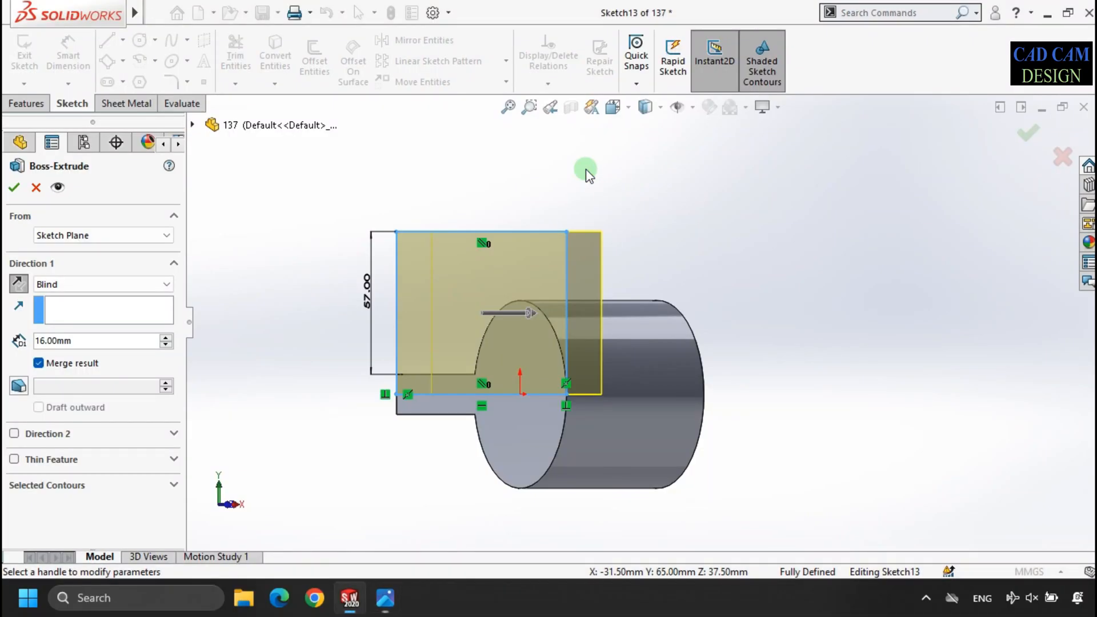
left_click(16, 186)
key("z")
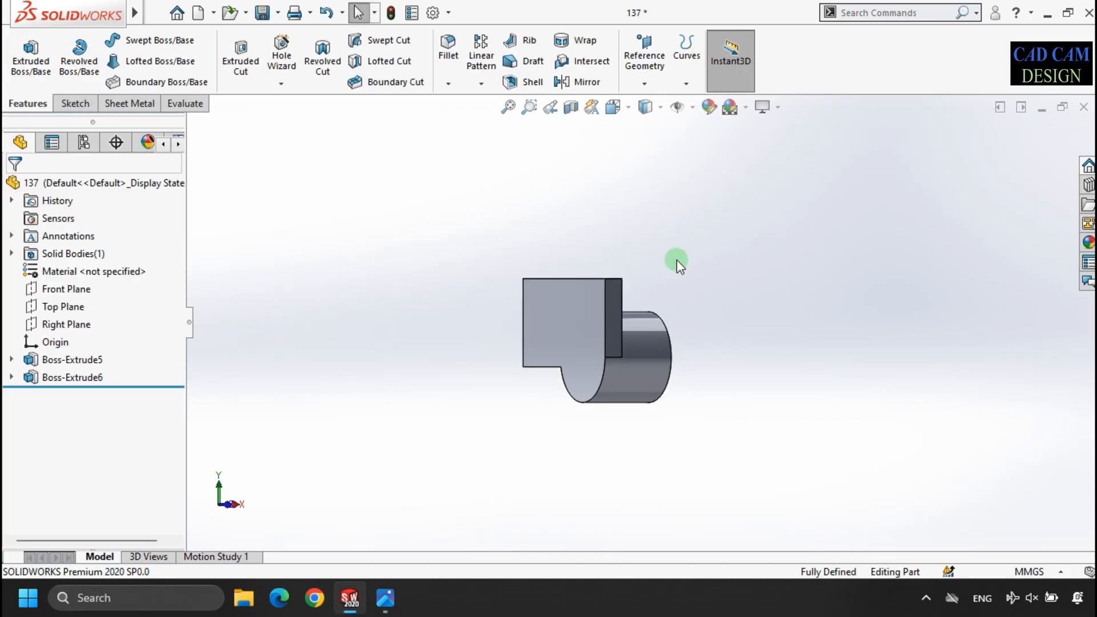
right_click(717, 215)
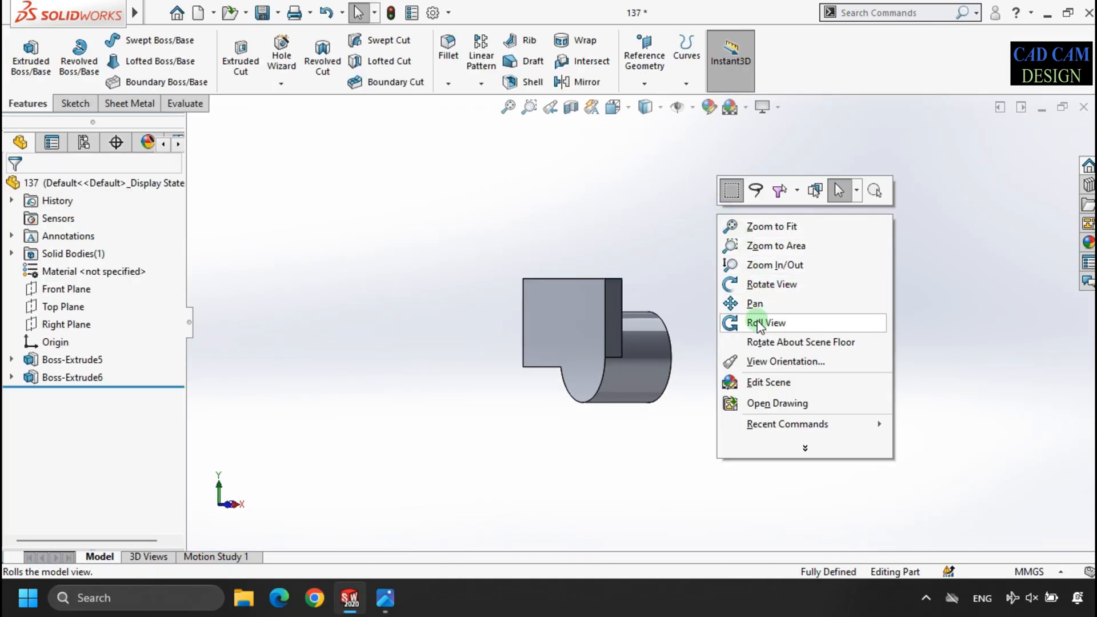
left_click(761, 322)
left_click_drag(759, 294, 762, 324)
right_click(792, 257)
left_click(821, 346)
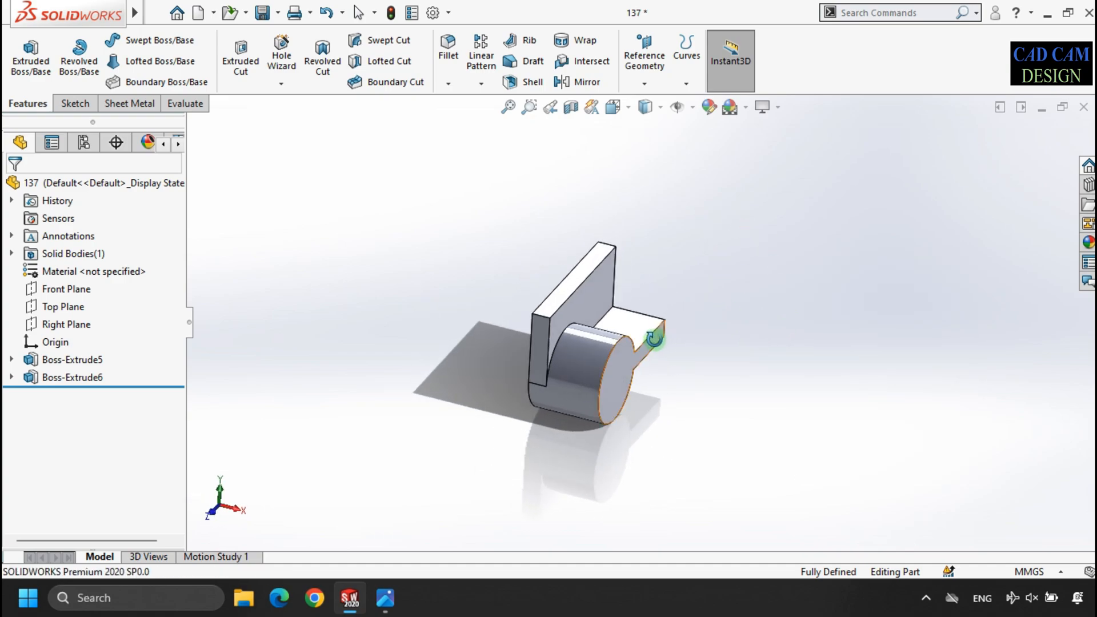
- Fillet the upright plate's upper corner edge above the cylinder with a 65 mm radius
scroll(657, 338, "down", 2)
left_click_drag(584, 314, 578, 311)
key("Escape")
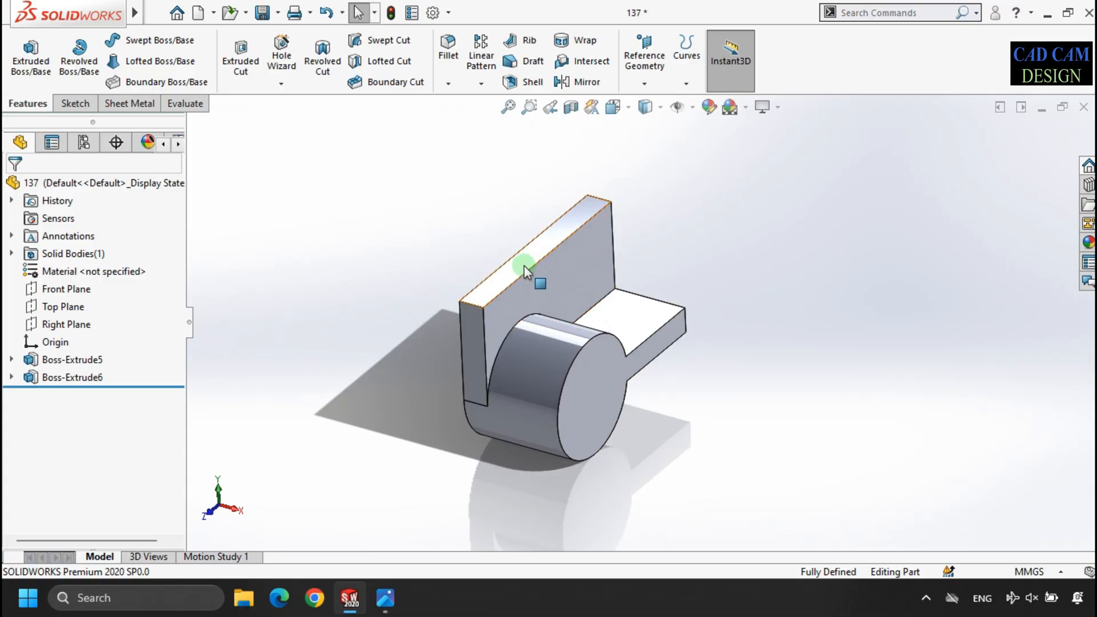
left_click(449, 51)
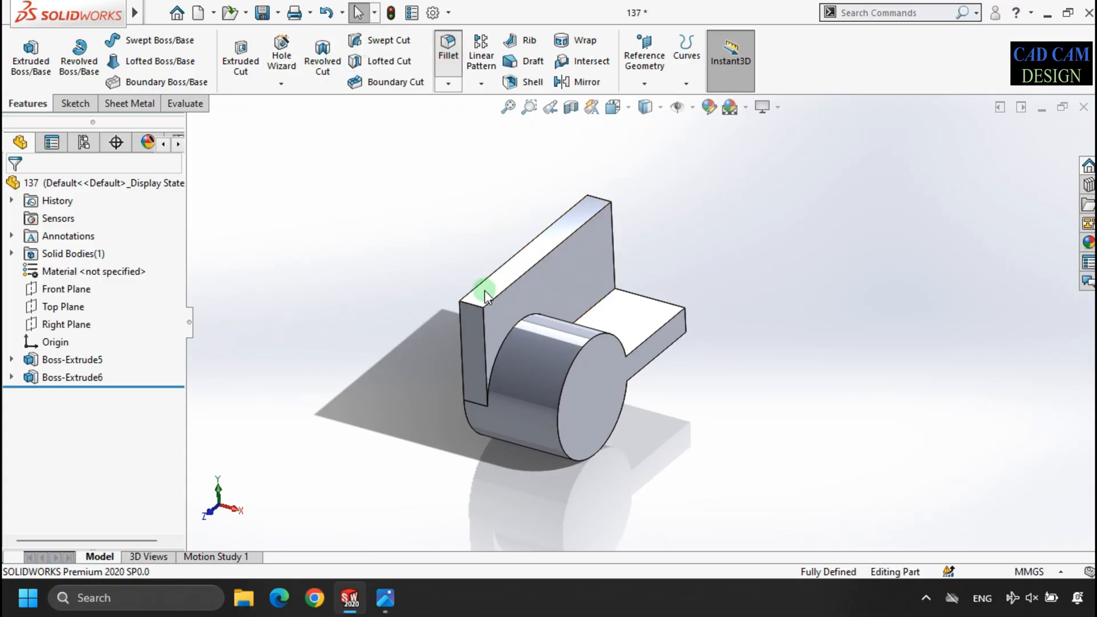
left_click(474, 309)
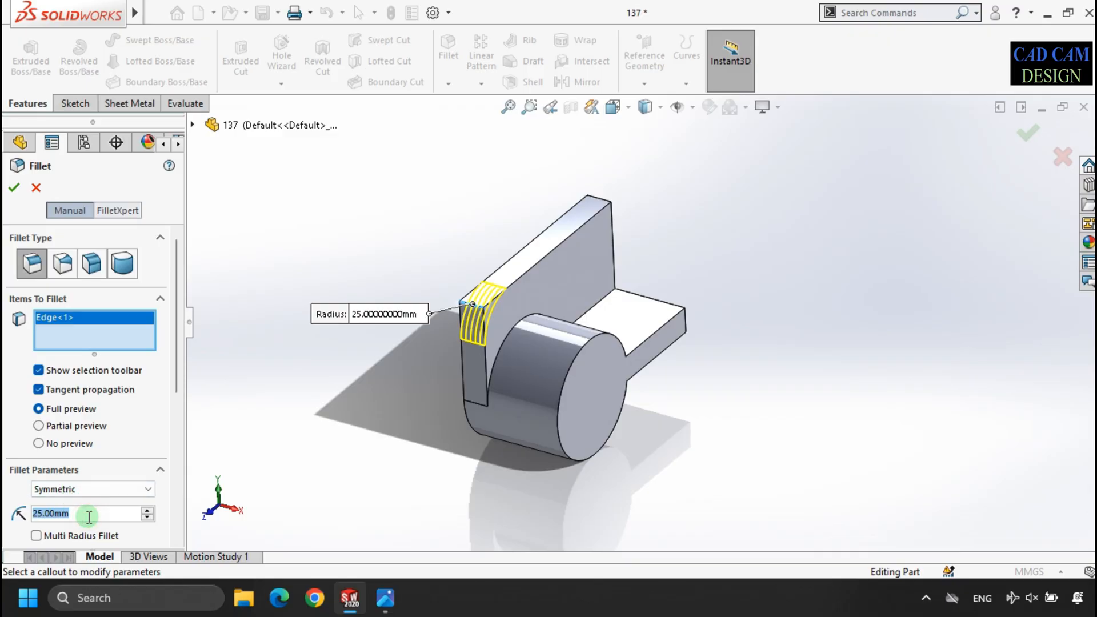
type("65")
key("Return")
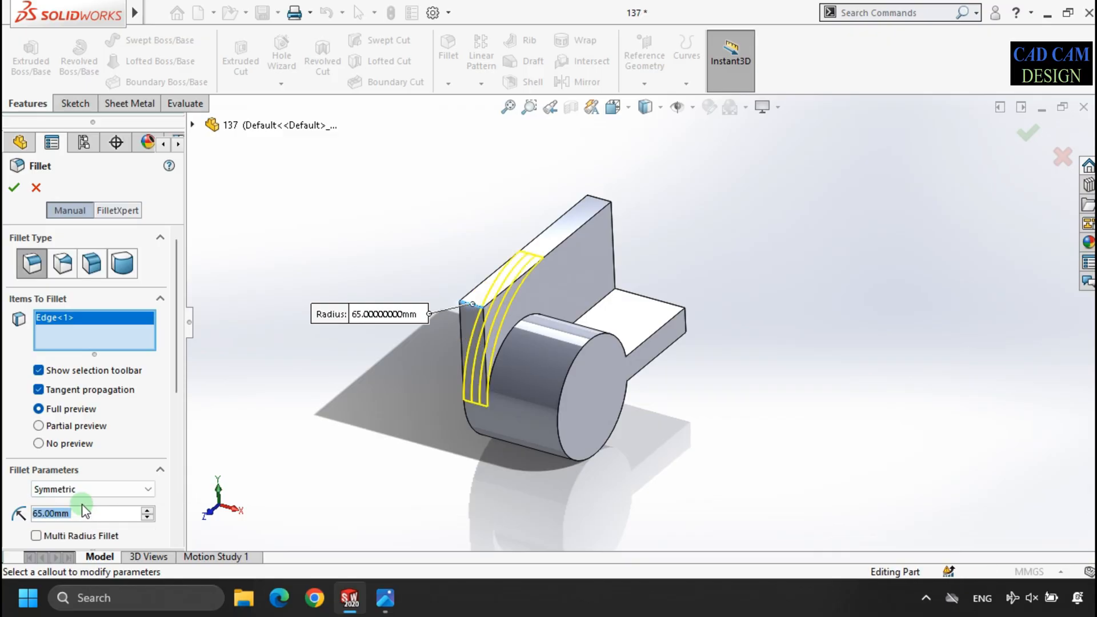
left_click(15, 189)
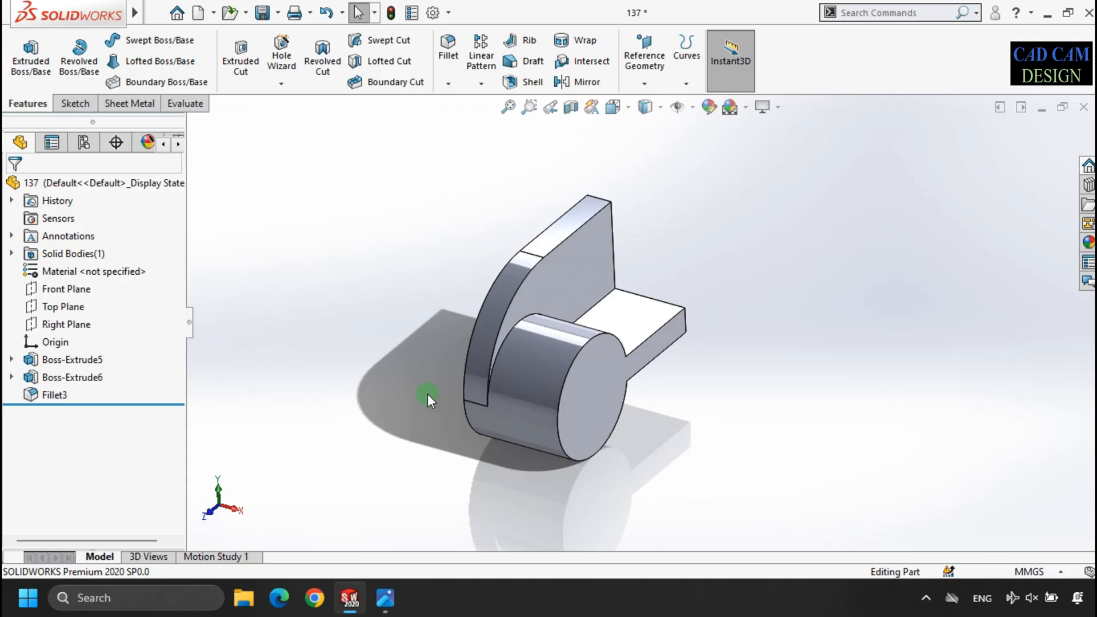
- Check the reference drawing and fillet the plate's other upper corner and the arm's outer end corner with a 25 mm radius
left_click(388, 599)
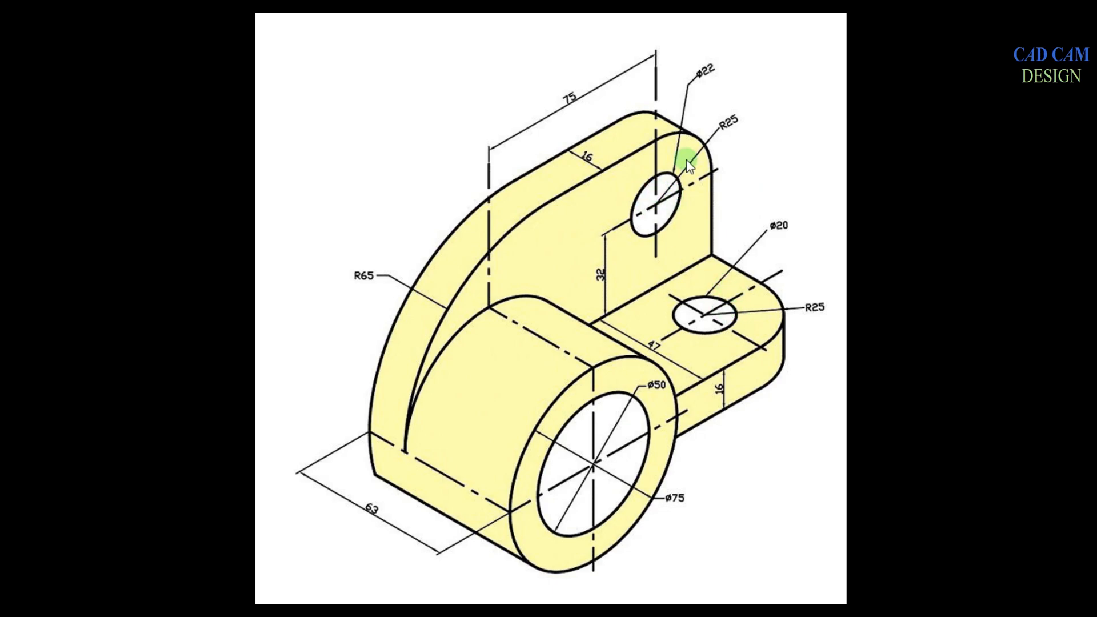
key("alt+Tab")
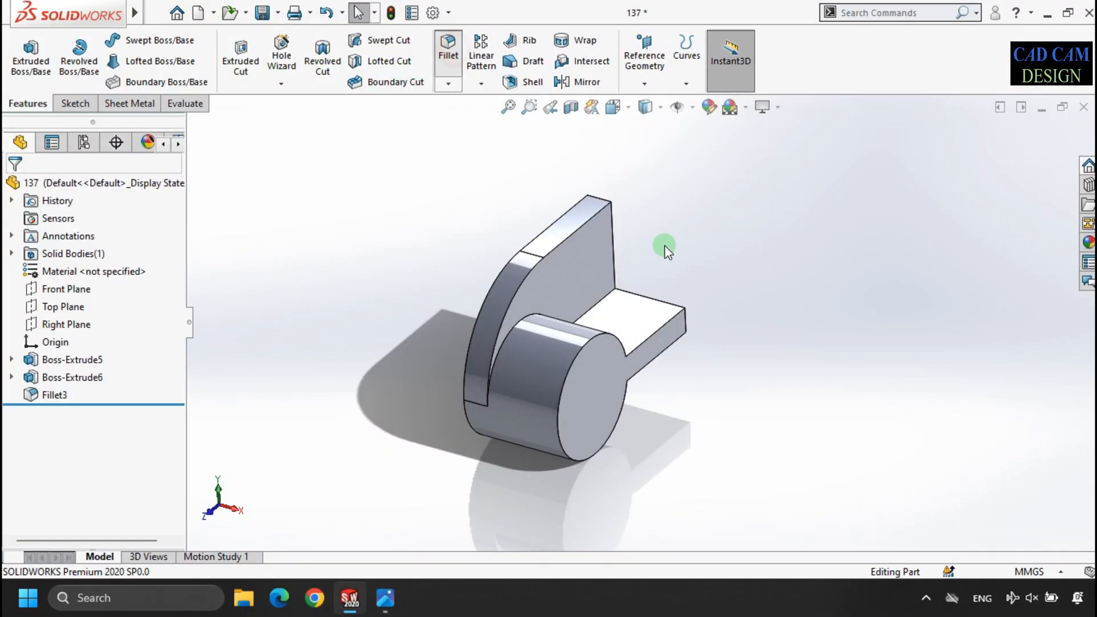
left_click(602, 199)
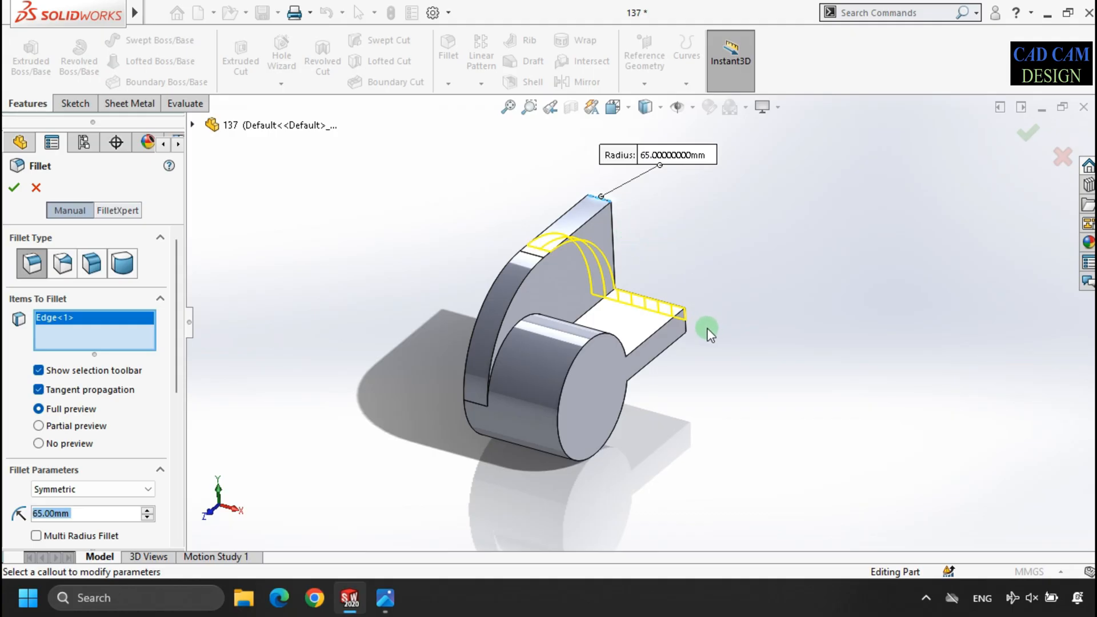
left_click(689, 324)
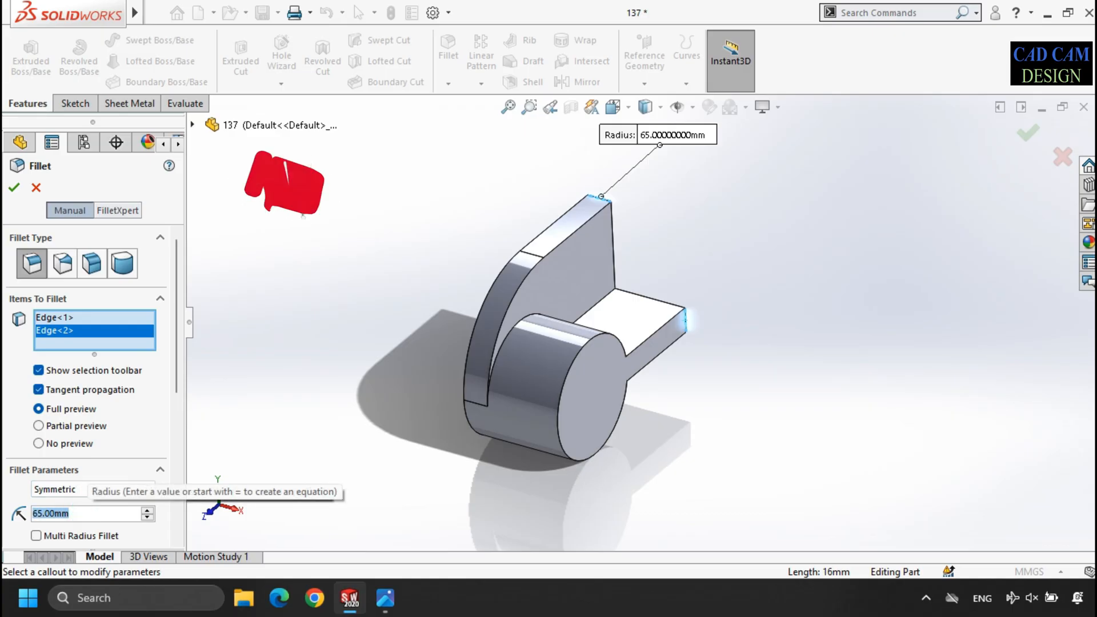
type("25")
key("Return")
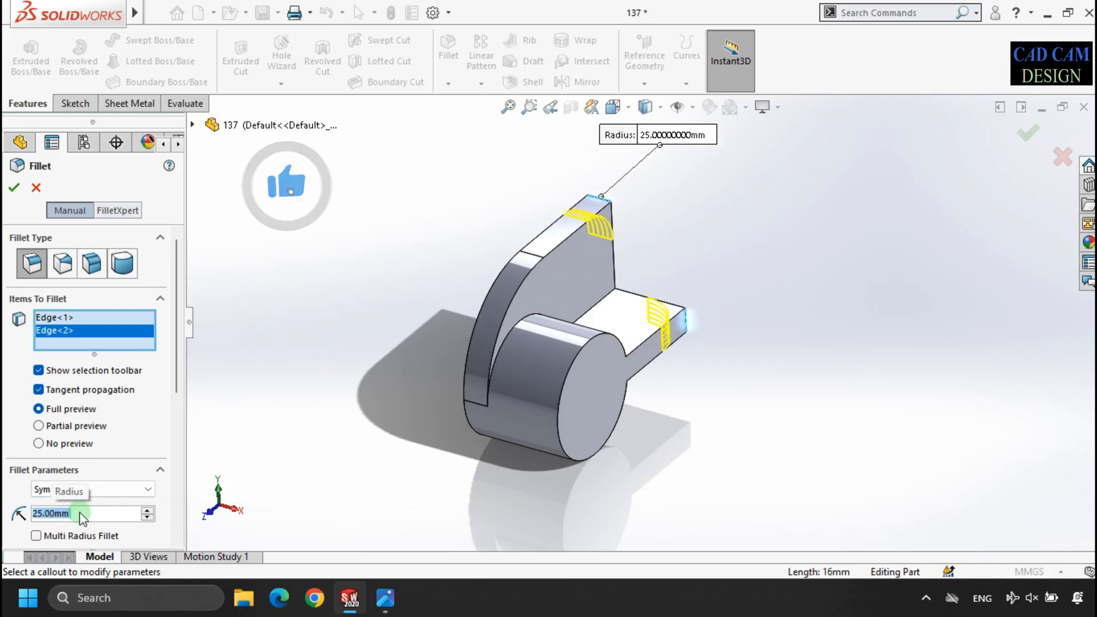
left_click(13, 188)
left_click(354, 179)
- Check the hole in the reference drawing, then open the upright plate's sketch for editing and view it face-on
mouse_move(621, 296)
middle_mouse_down()
mouse_move(594, 206)
mouse_move(606, 305)
middle_mouse_up()
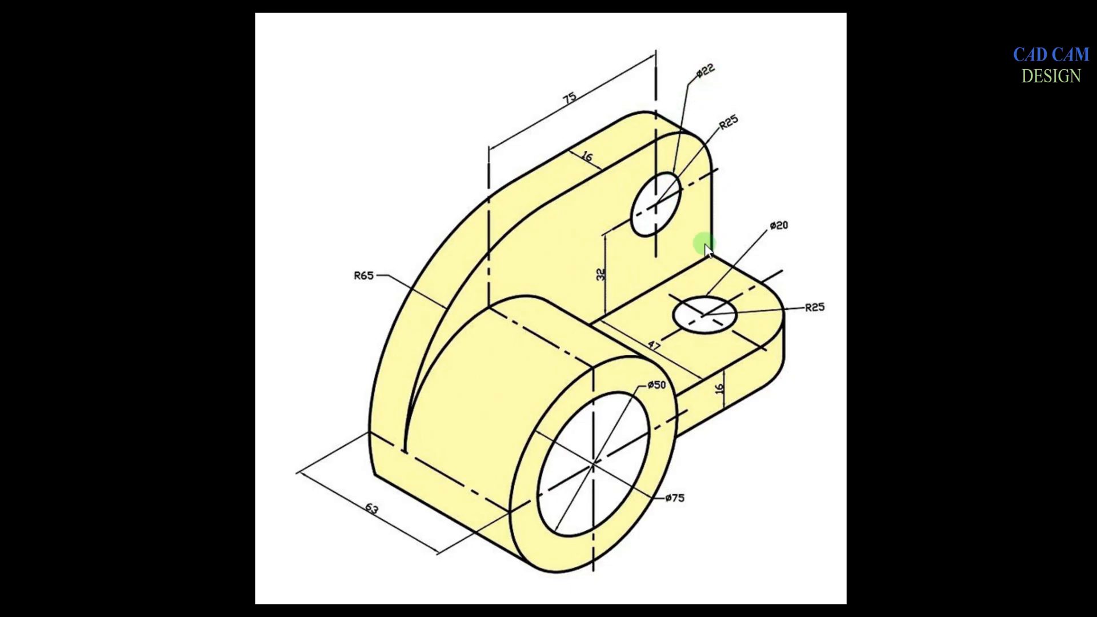
key("alt+Tab")
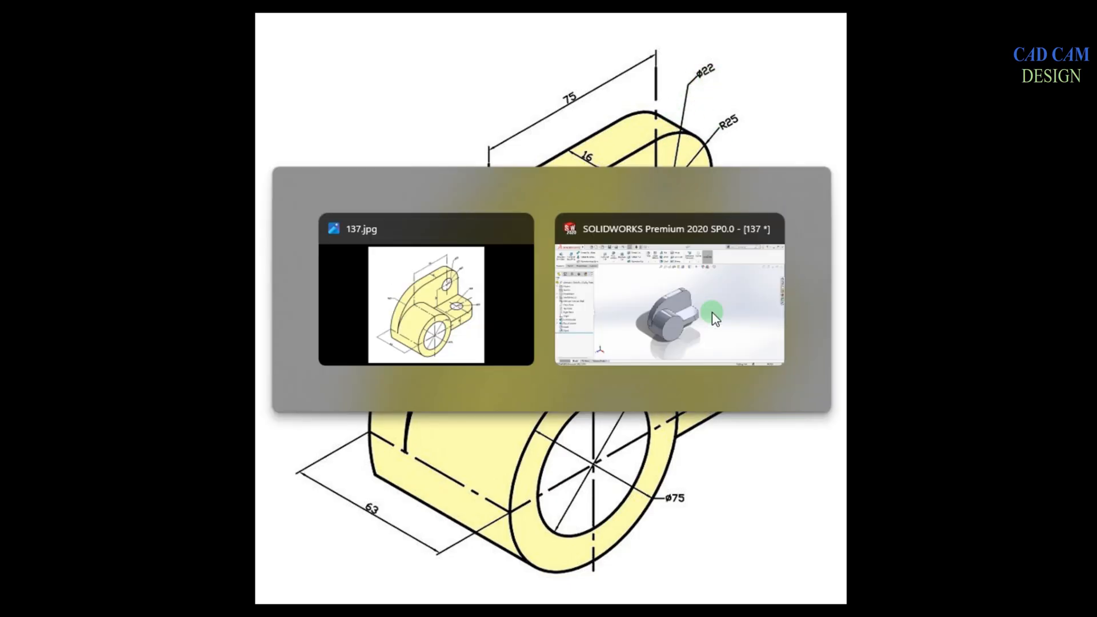
left_click(598, 275)
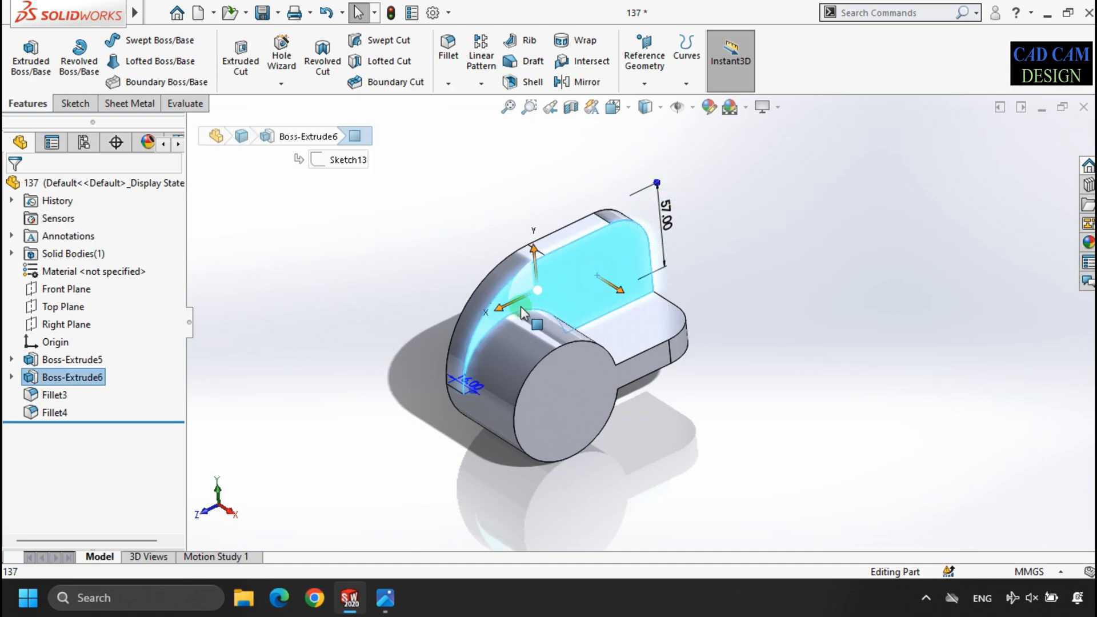
left_click(11, 377)
left_click(78, 394)
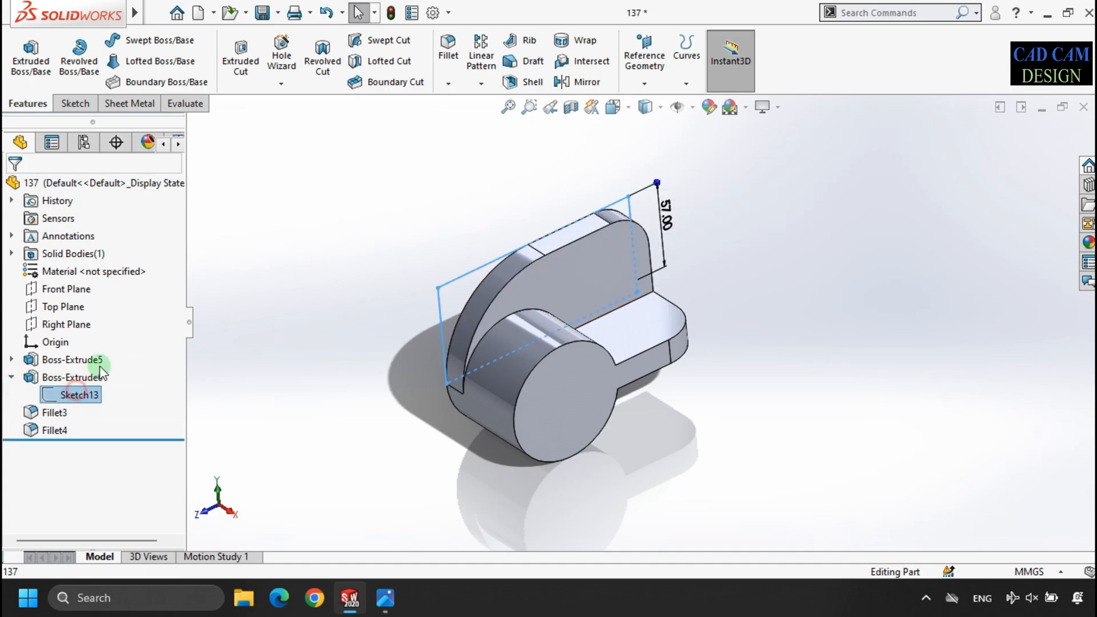
left_click(91, 341)
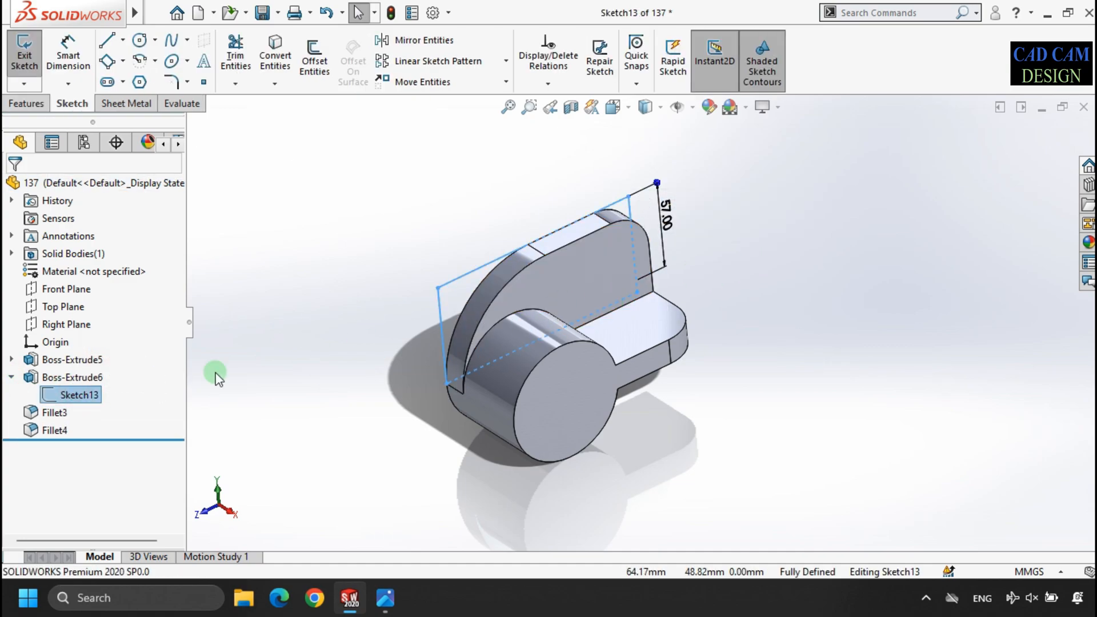
left_click(78, 395)
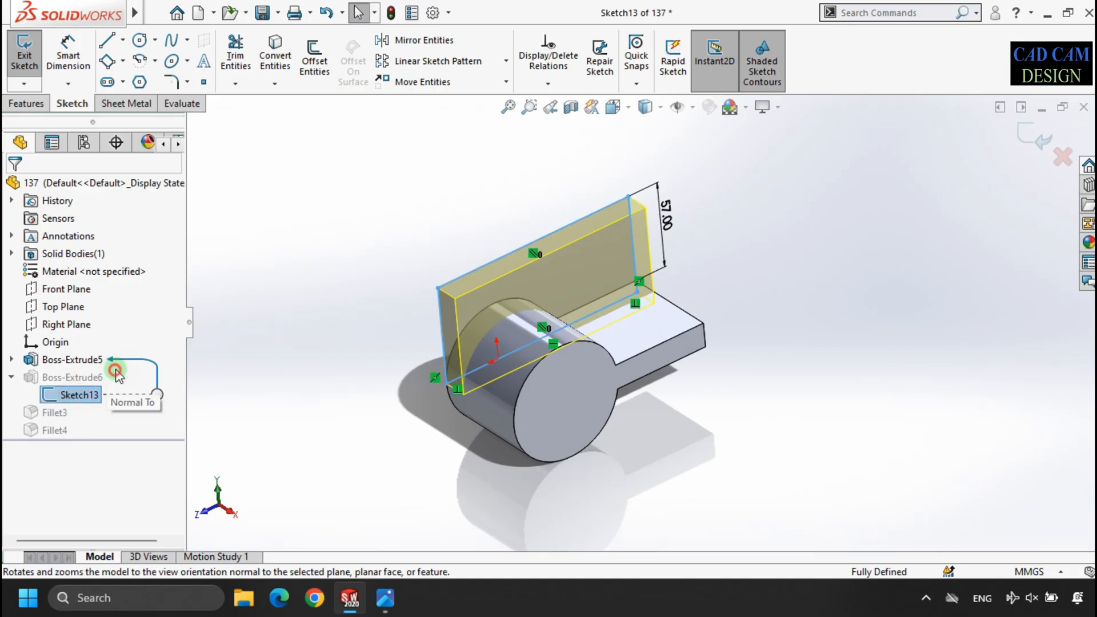
left_click(116, 369)
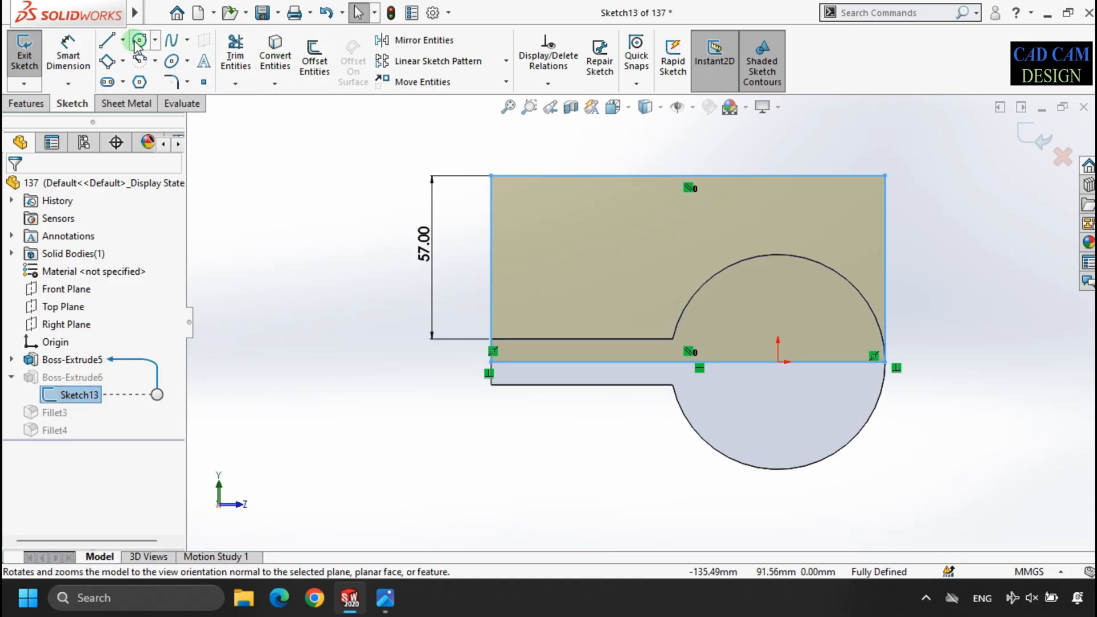
- Sketch a circle near the rectangle's upper corner at the arm end and dimension its diameter as 22 mm
left_click(138, 41)
left_click(533, 210)
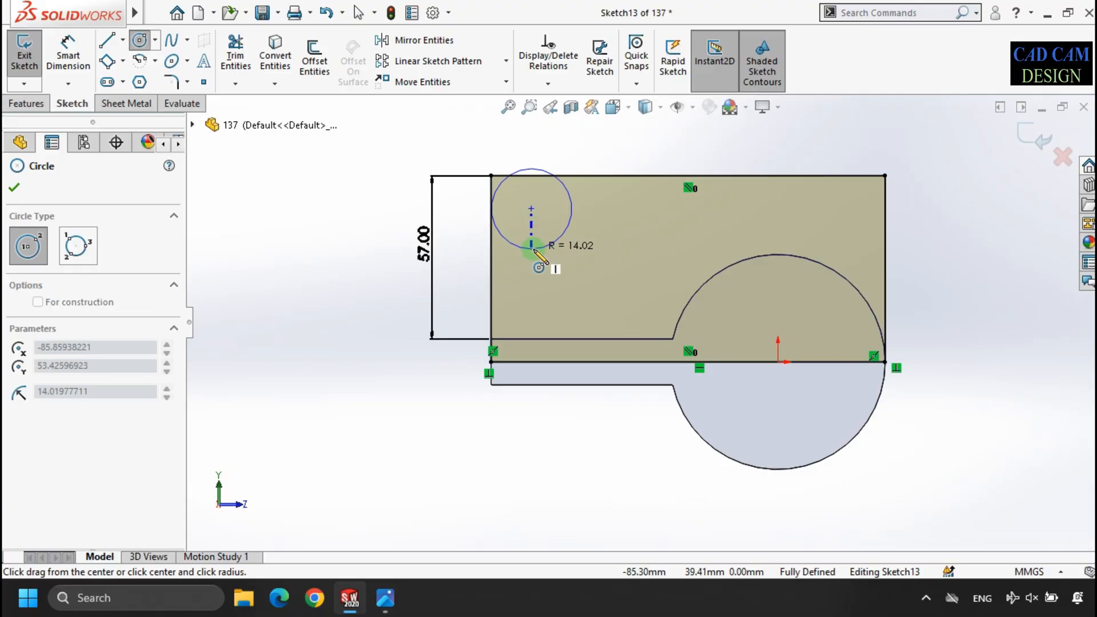
left_click(559, 236)
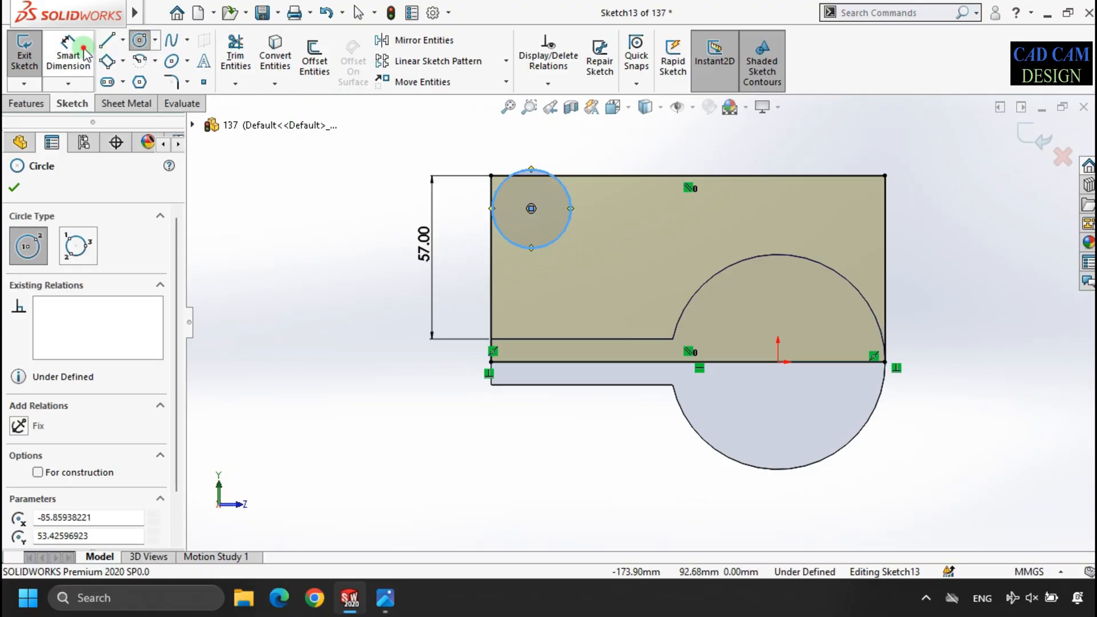
left_click(69, 48)
left_click(529, 252)
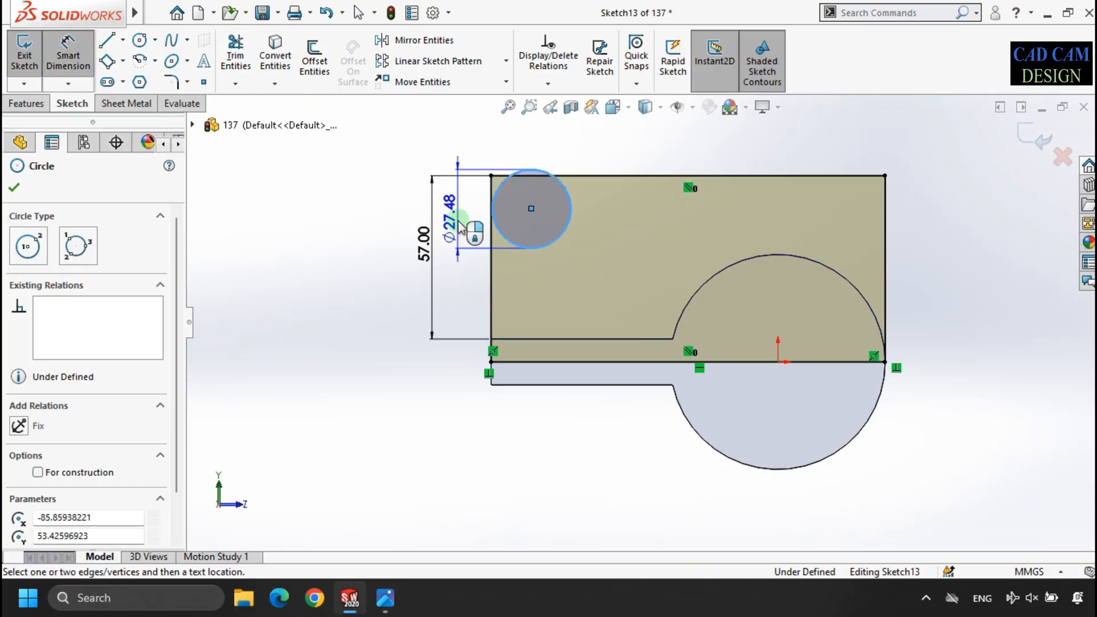
left_click(461, 226)
type("22")
key("Return")
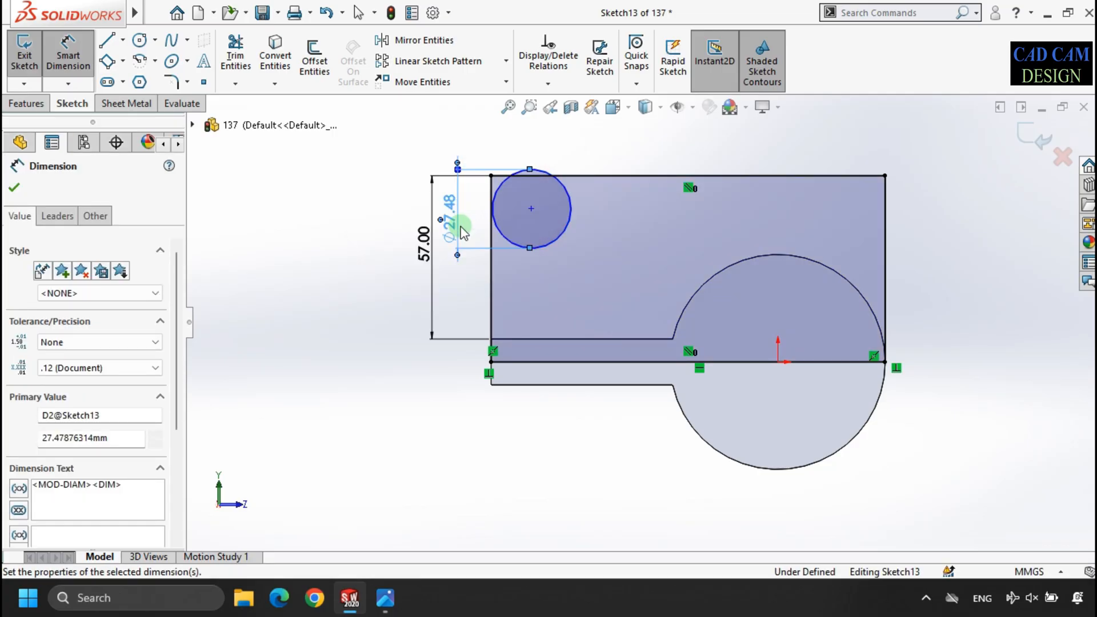
- Dimension the vertical distance from the arm's upper edge to the circle's centre as 32 mm
left_click(532, 180)
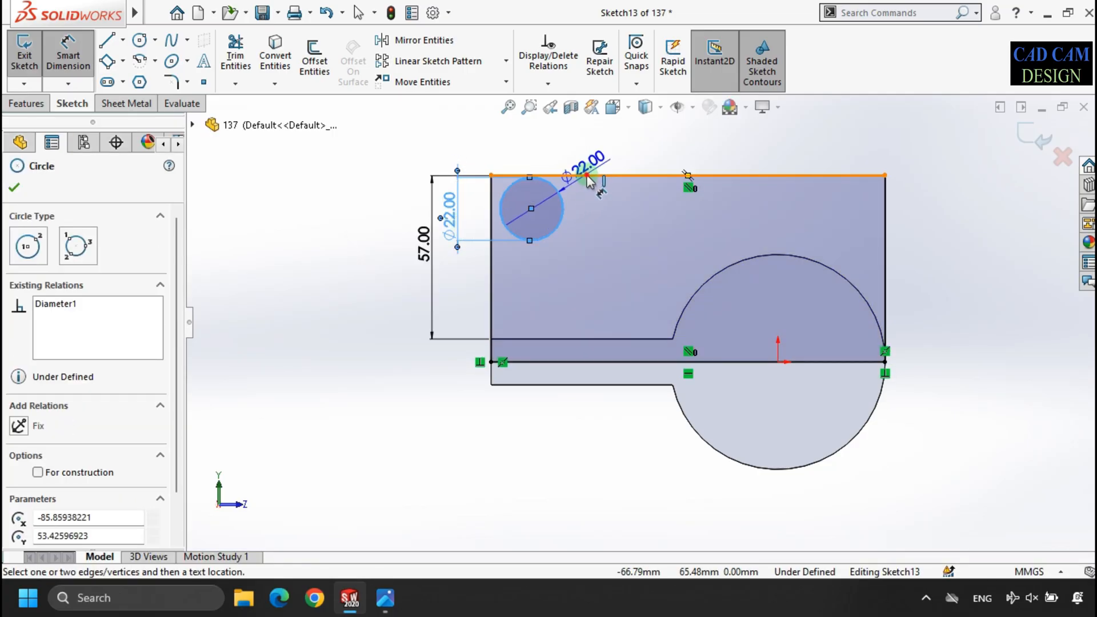
left_click(660, 178)
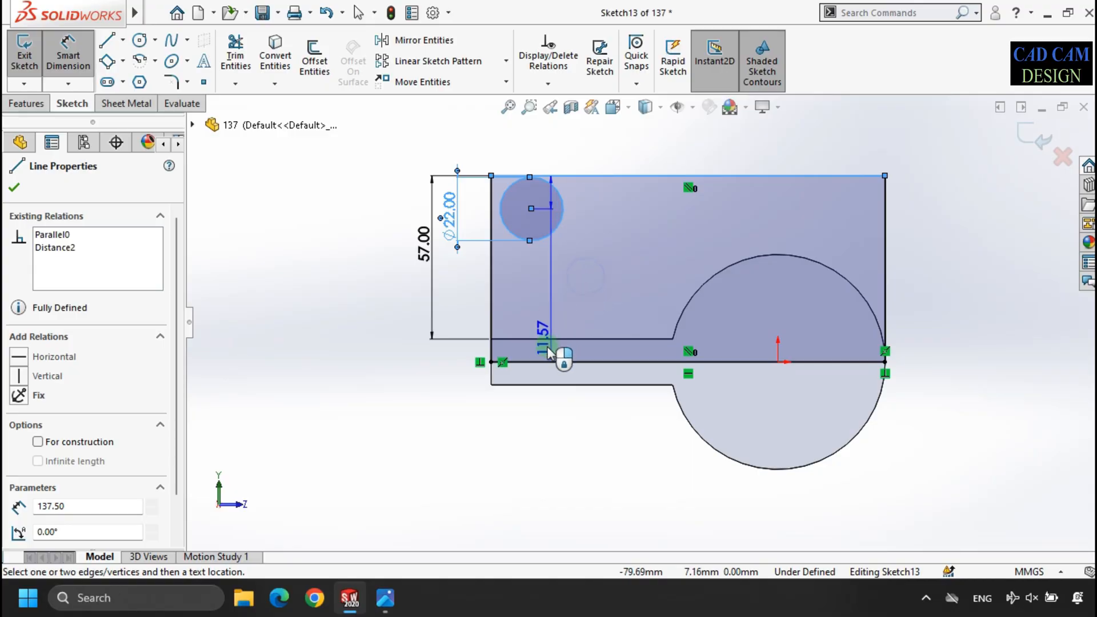
key("Escape")
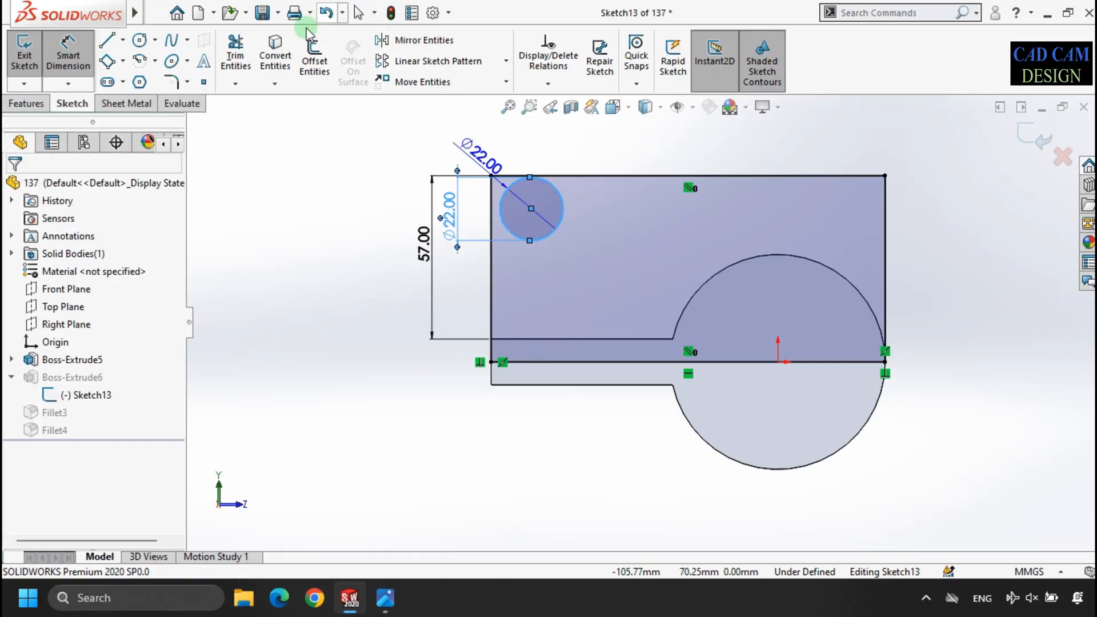
left_click(517, 338)
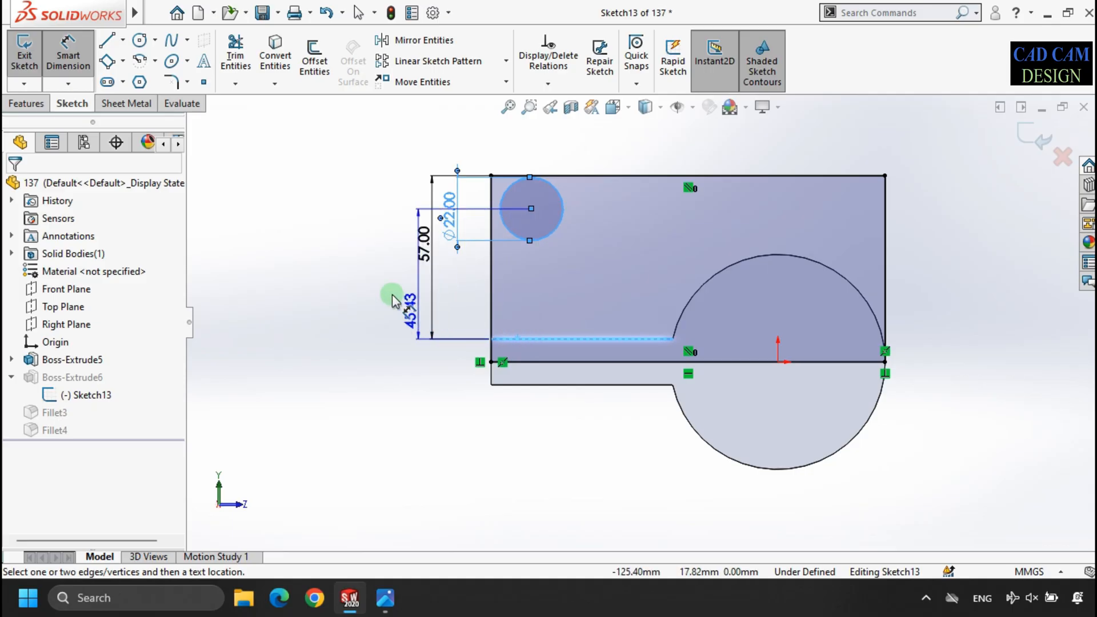
left_click(463, 302)
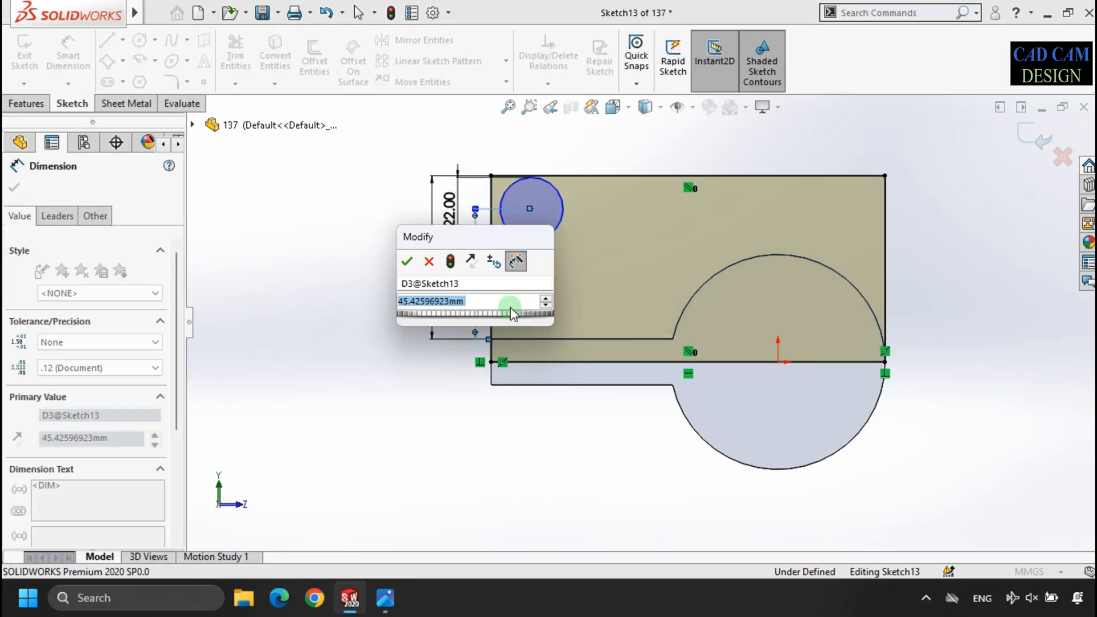
type("35")
key("Return")
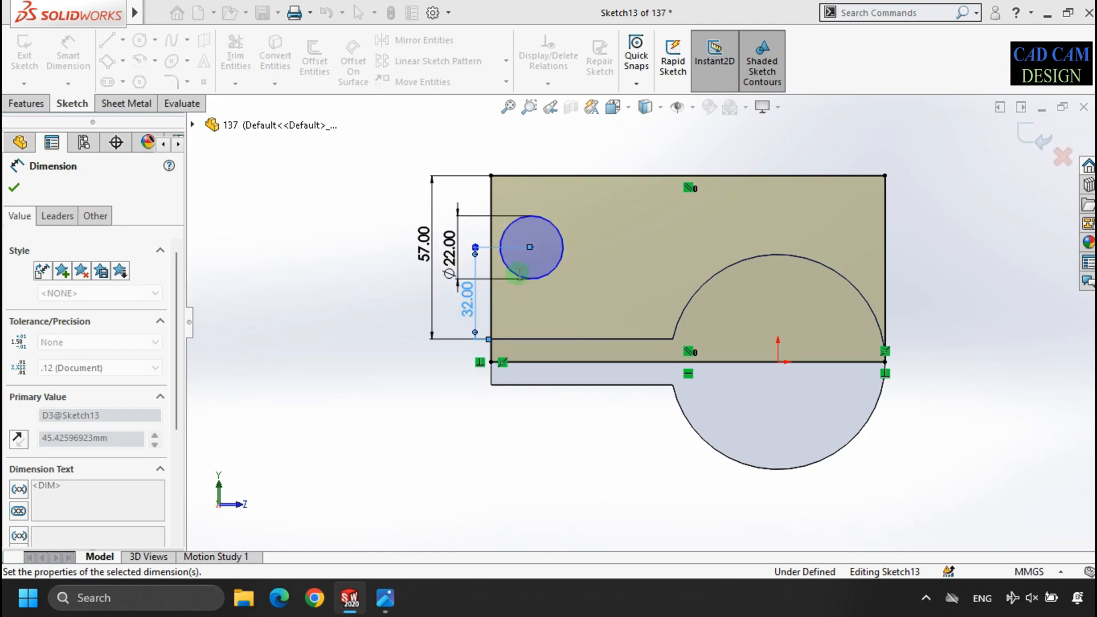
- Dimension the circle's centre 25 mm from the rectangle's vertical edge at the arm end and exit the sketch
left_click(537, 217)
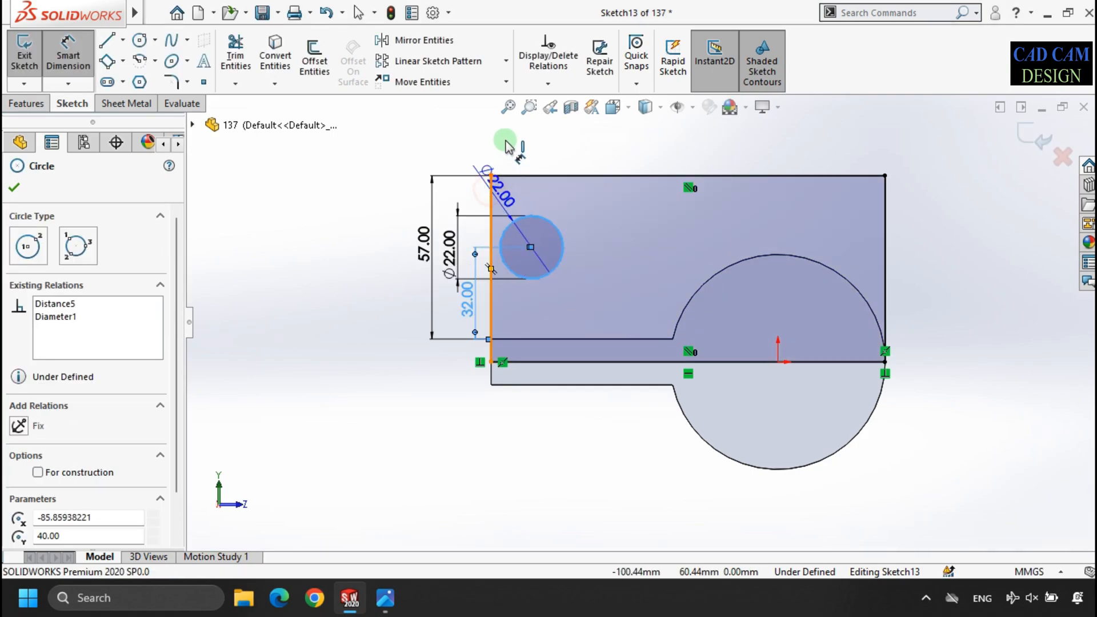
left_click(490, 189)
left_click(510, 149)
type("25")
key("Return")
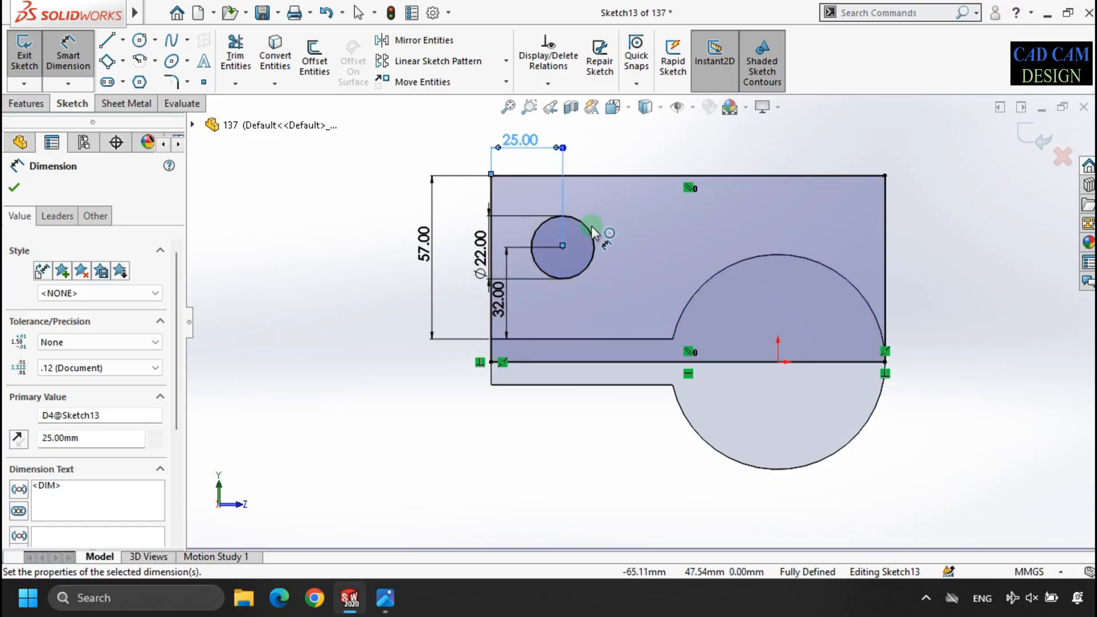
left_click(1027, 142)
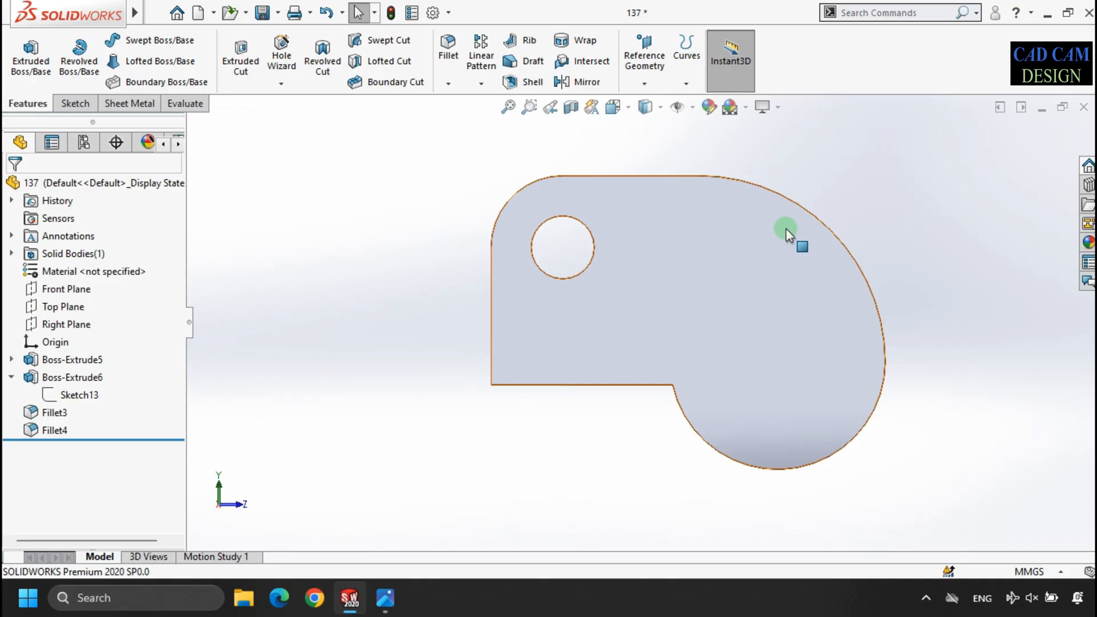
mouse_move(877, 238)
middle_mouse_down()
mouse_move(612, 253)
mouse_move(652, 313)
mouse_move(632, 343)
middle_mouse_up()
middle_click_drag(705, 314, 767, 314)
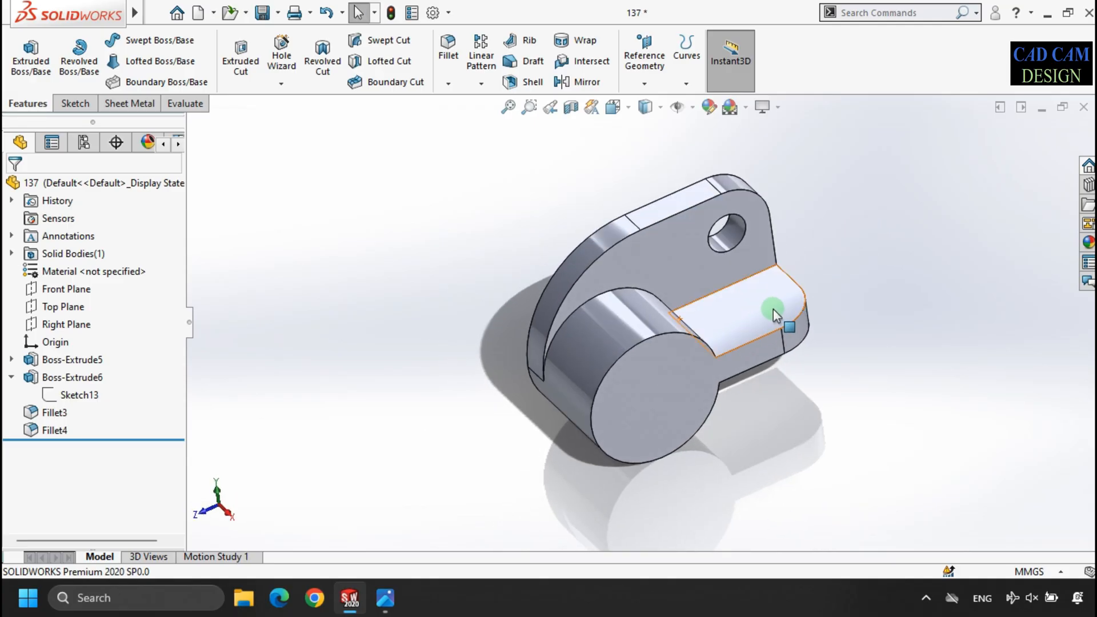
scroll(855, 266, "down", 2)
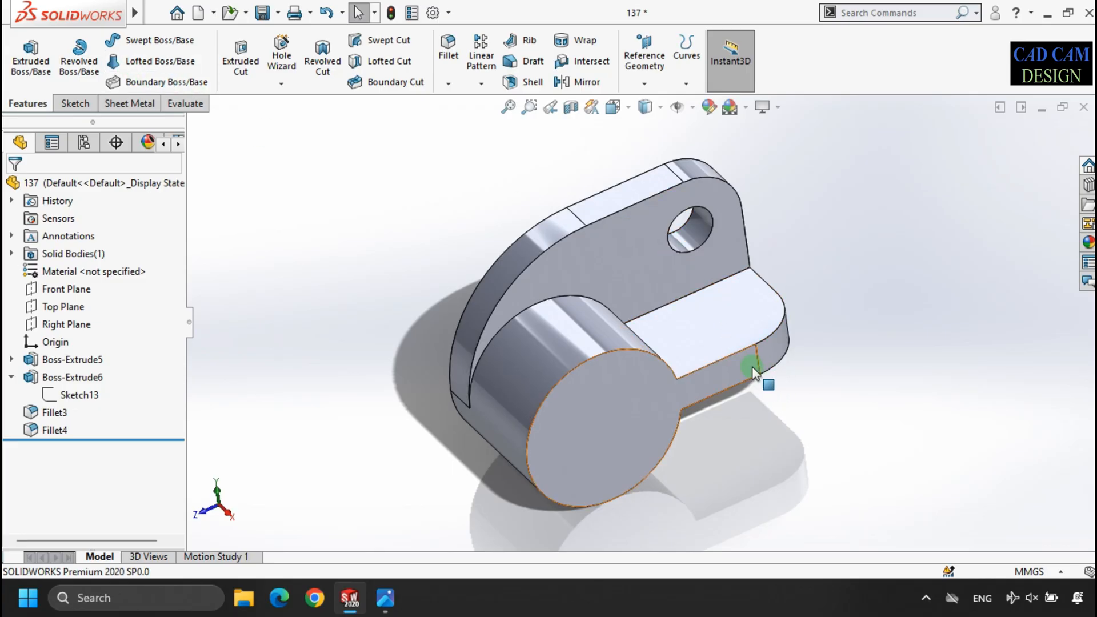
left_click(240, 62)
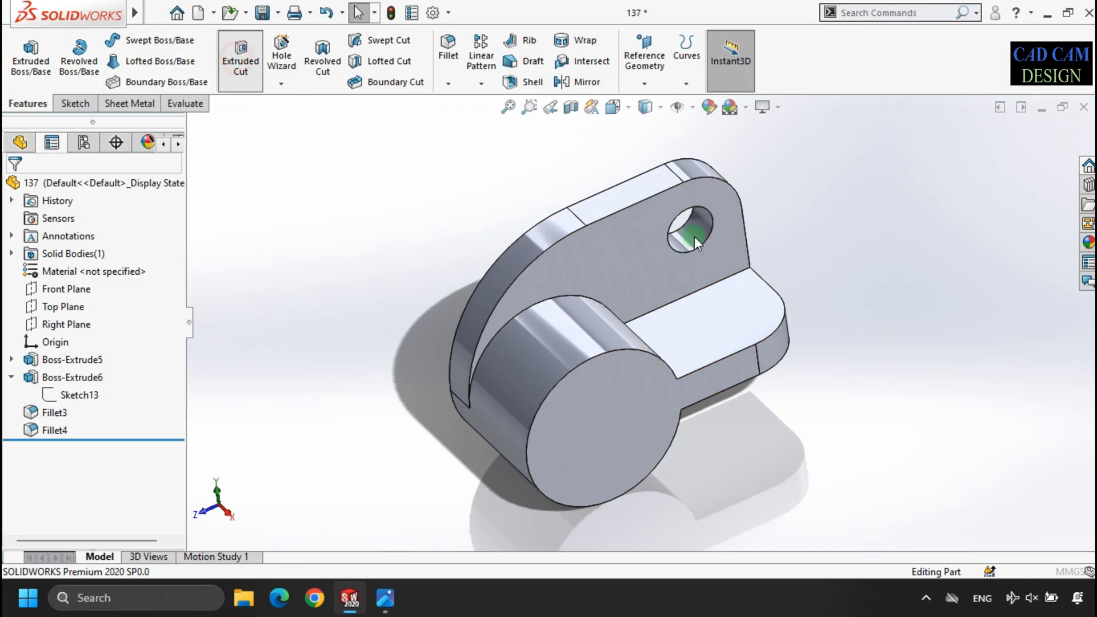
left_click(733, 291)
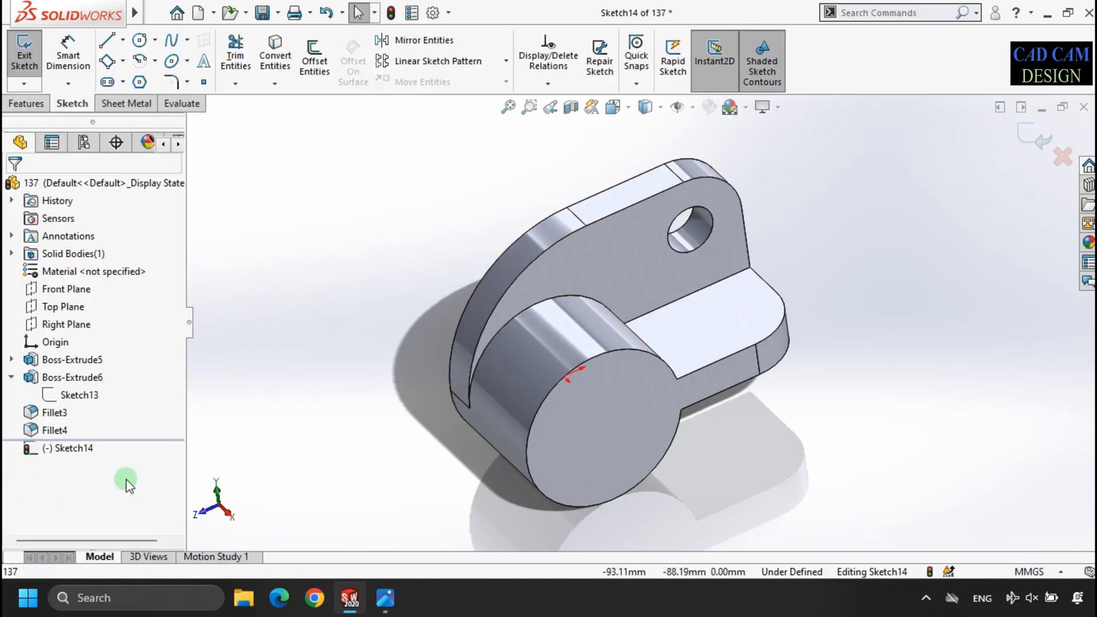
left_click(1029, 143)
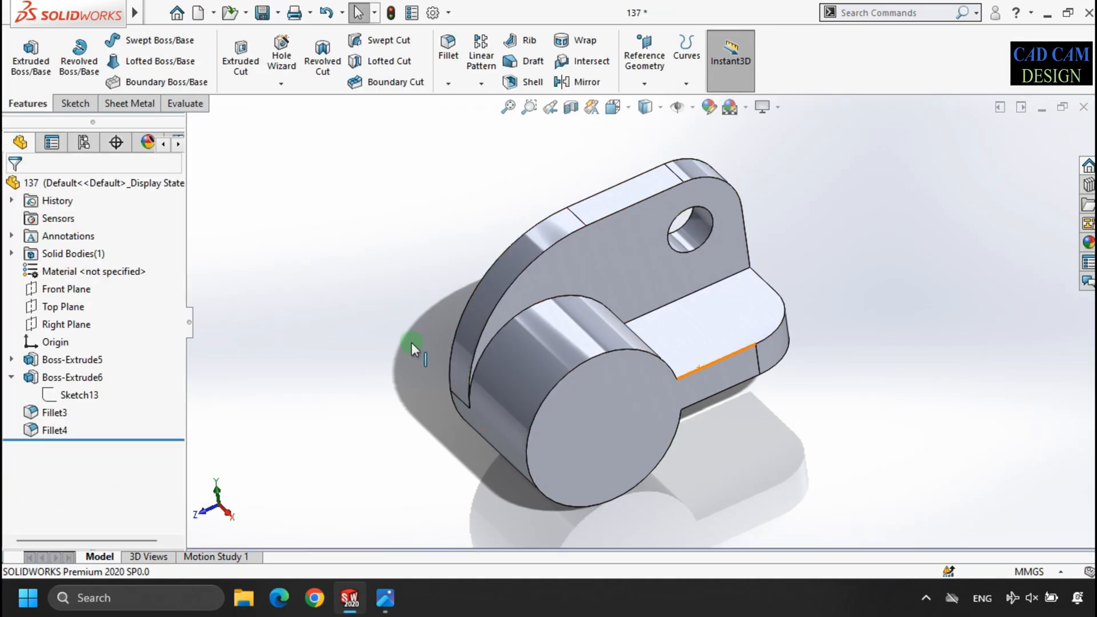
- Start a sketch on the Top Plane, viewed face-on, and draw a circle about 30 mm in diameter concentric with the arm's rounded corner
left_click(63, 306)
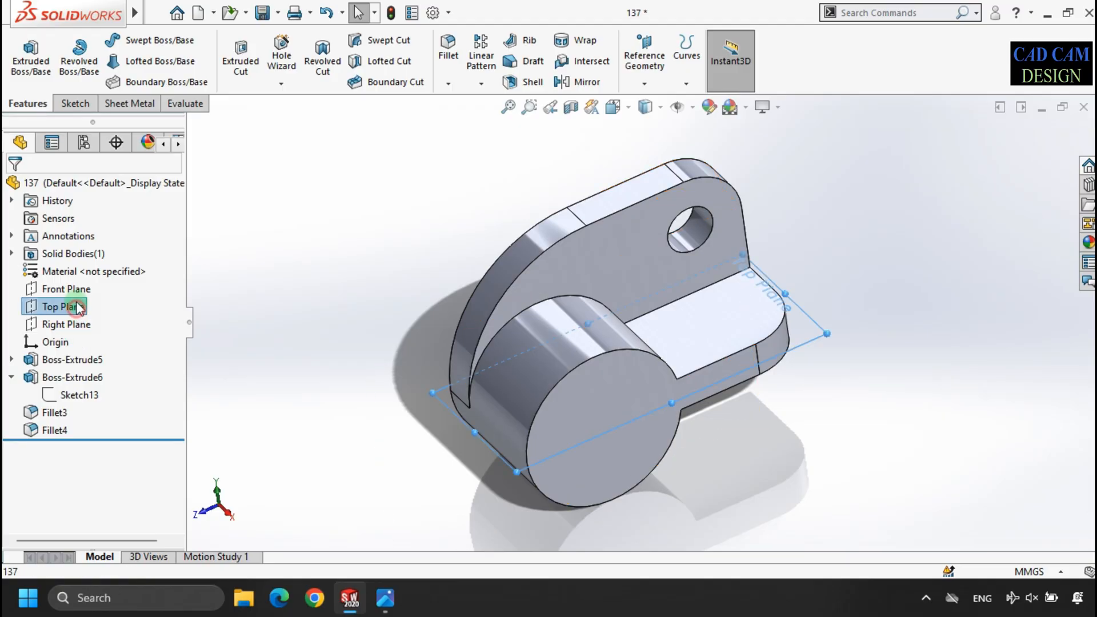
left_click(241, 62)
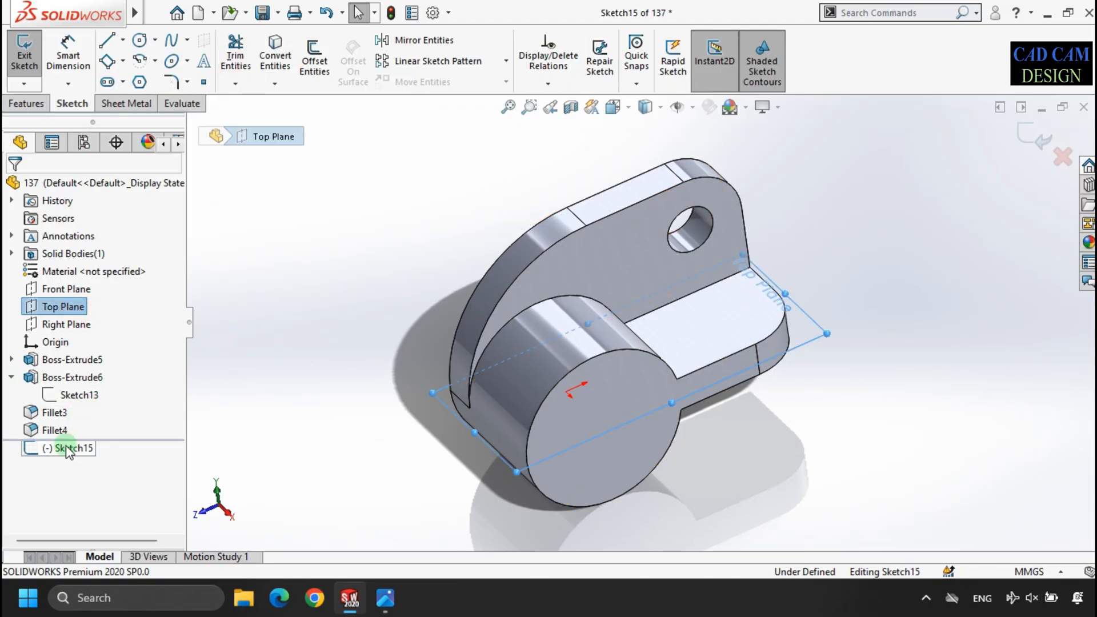
left_click(68, 449)
left_click(103, 425)
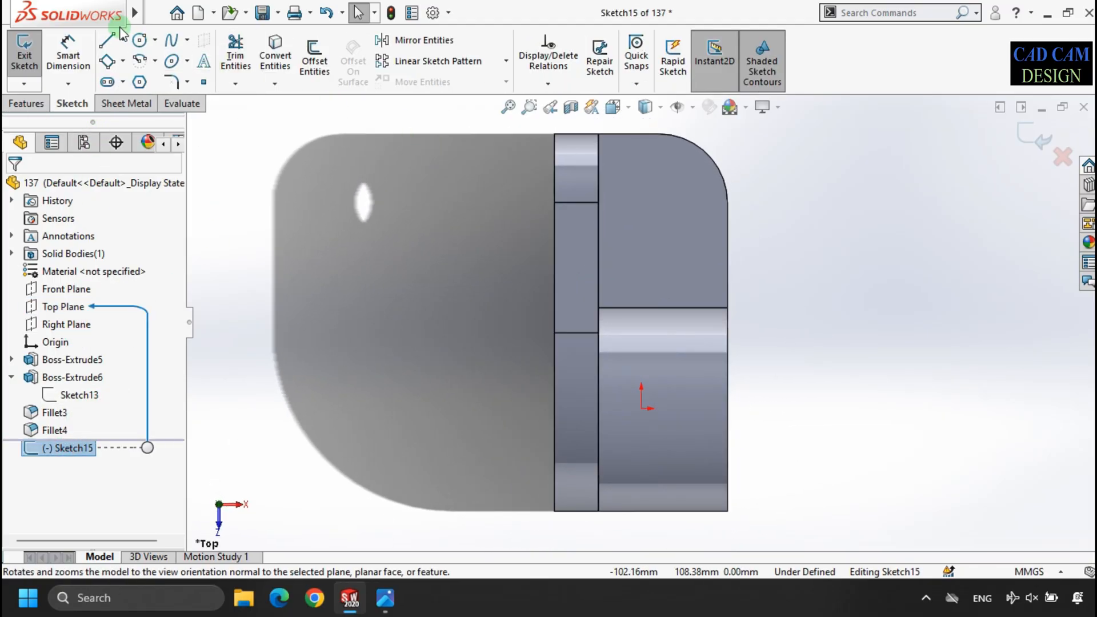
left_click(139, 40)
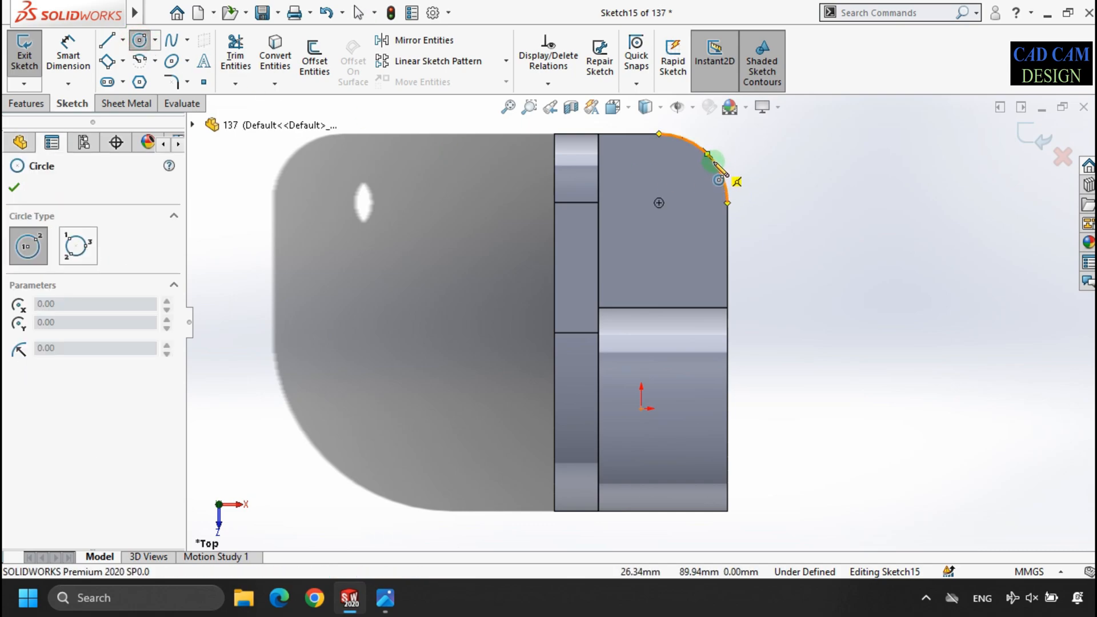
left_click(659, 203)
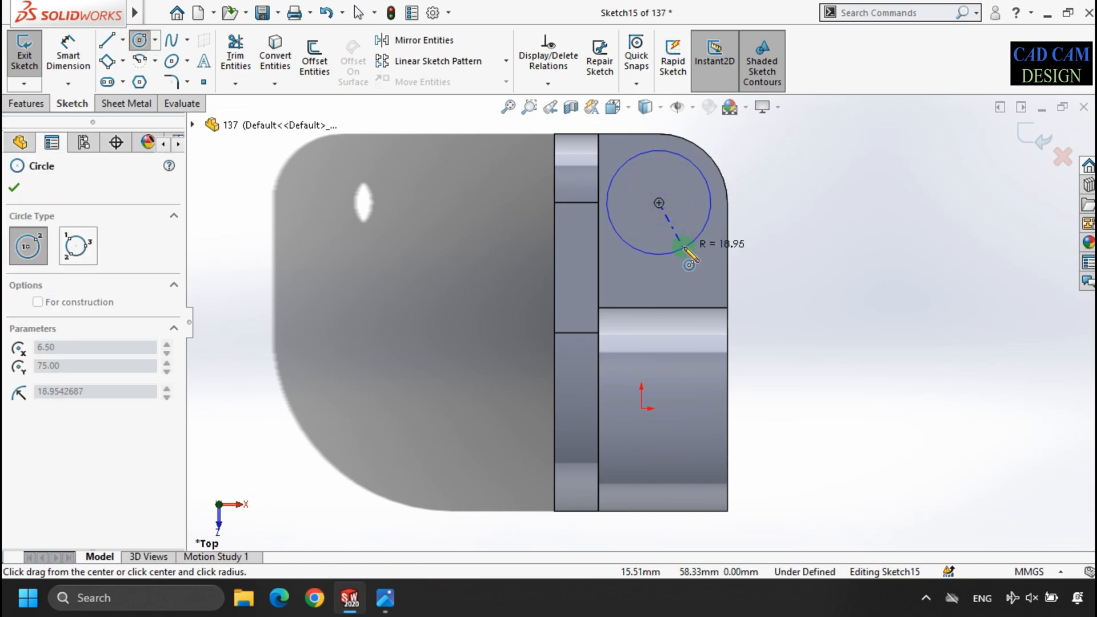
left_click(690, 230)
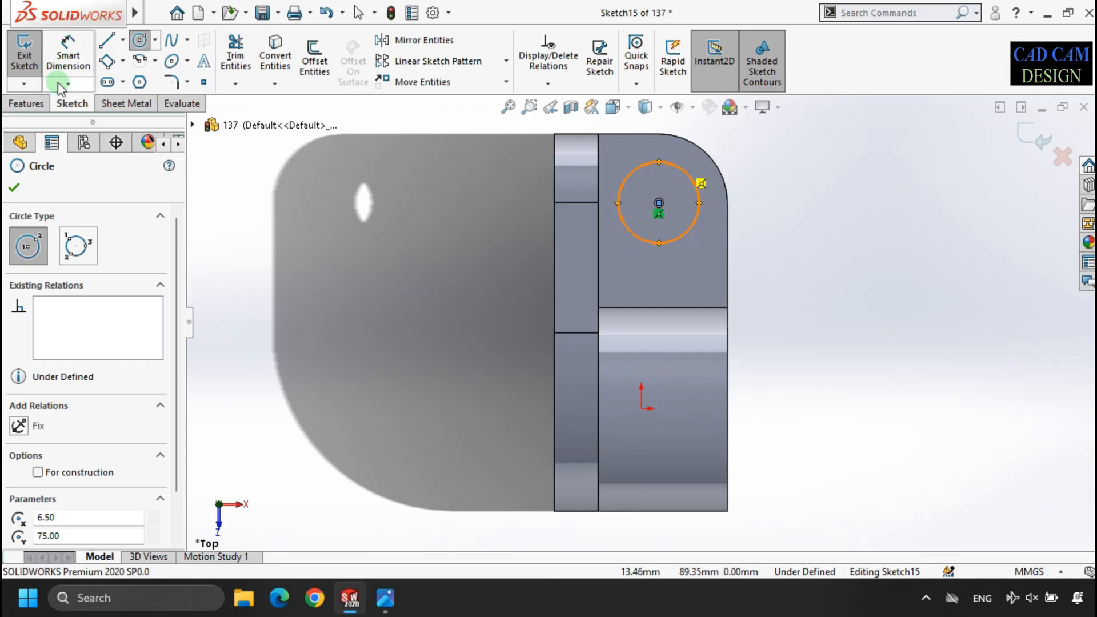
- Dimension the diameter of the circle on the arm as 20 mm
left_click(69, 55)
left_click(699, 207)
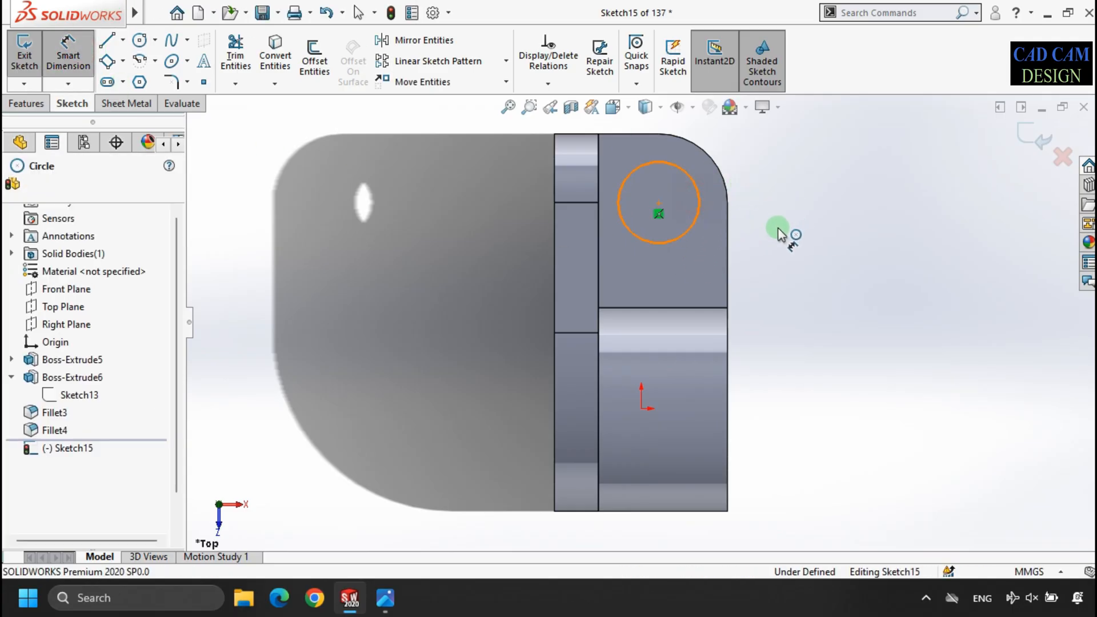
left_click(779, 229)
type("20")
key("Return")
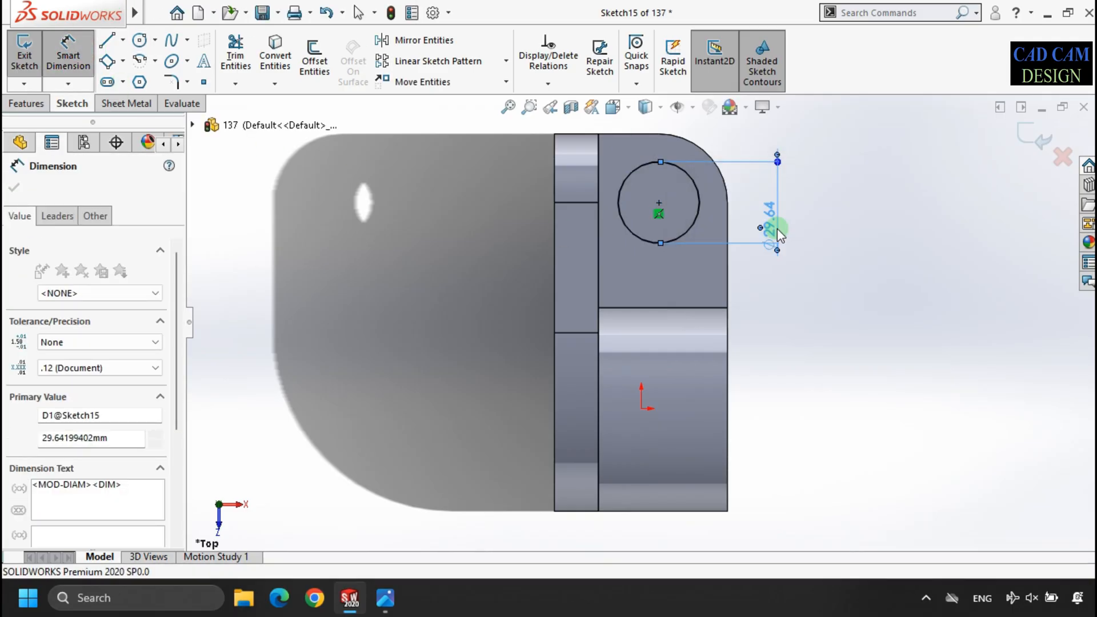
- Check the arm's hole in the reference drawing and add a driven dimension from the circle's centre to the arm's end edge
middle_click_drag(716, 142, 698, 188, "ctrl")
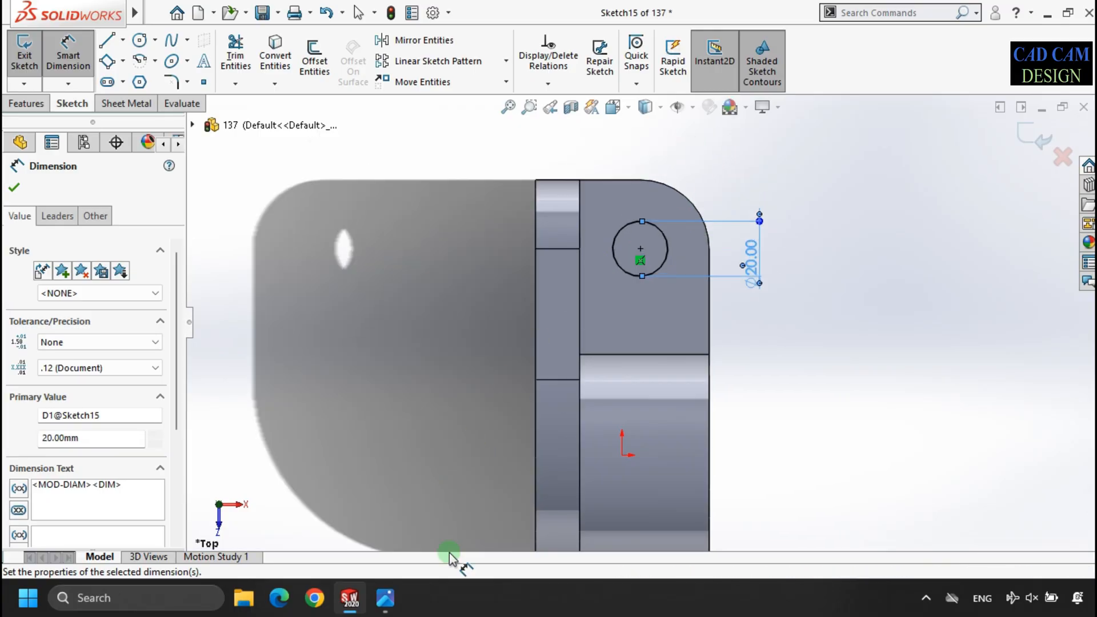
left_click(399, 598)
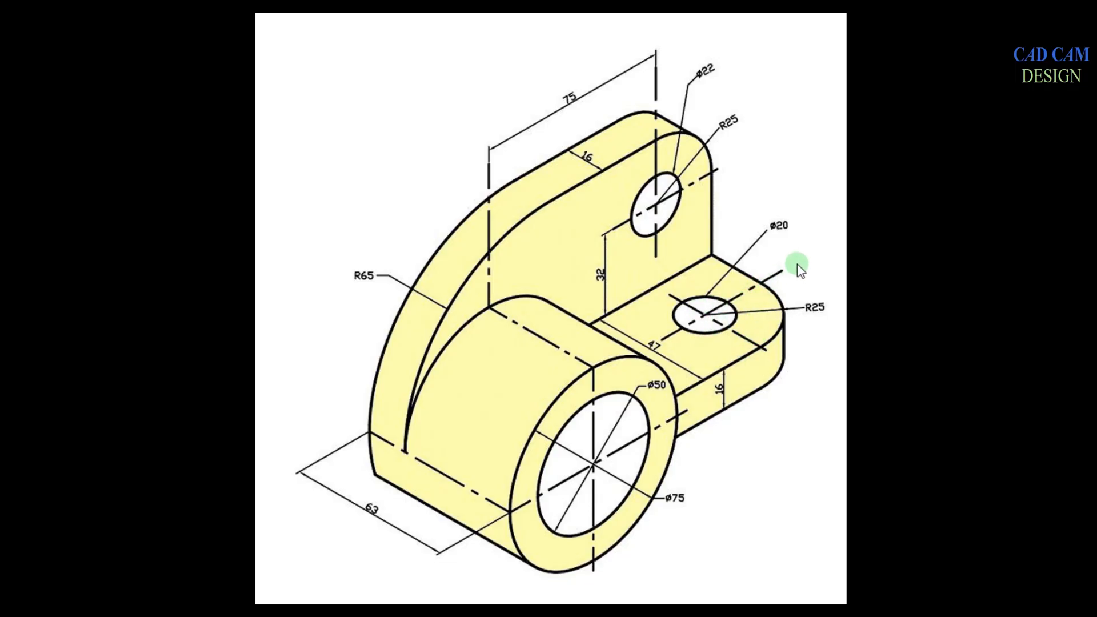
key("alt+Tab")
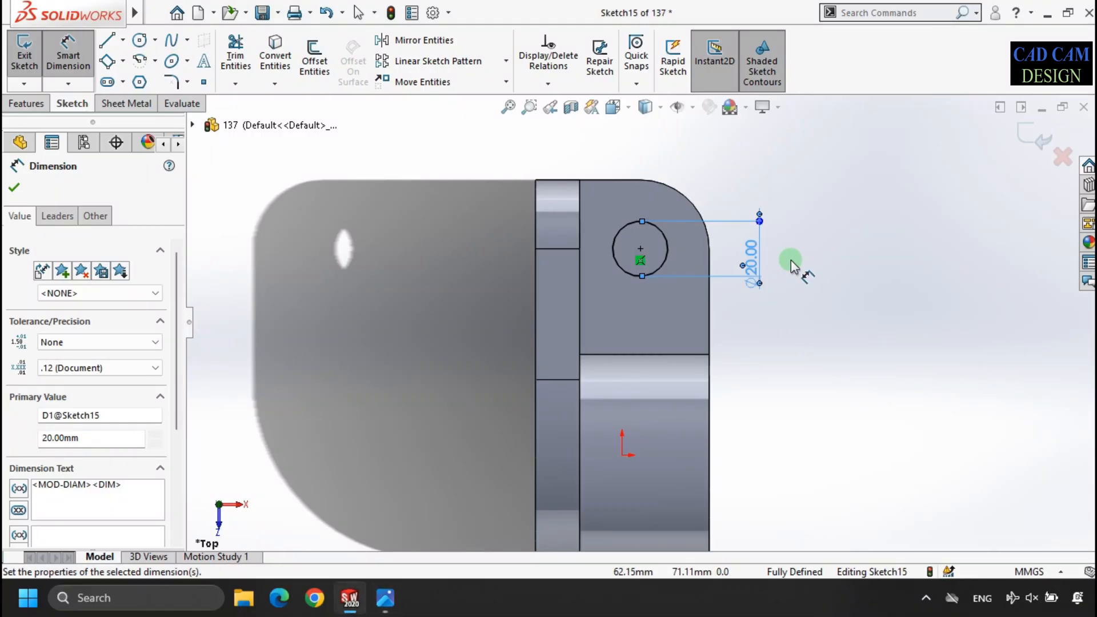
left_click(633, 222)
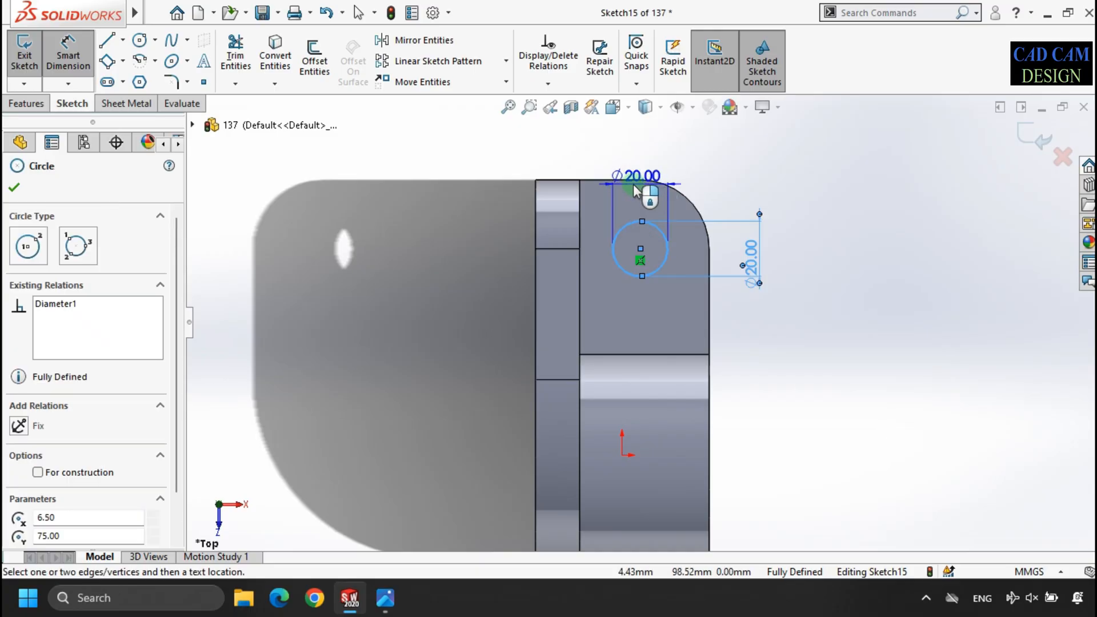
left_click(626, 180)
left_click(836, 251)
left_click(624, 301)
left_click(657, 294)
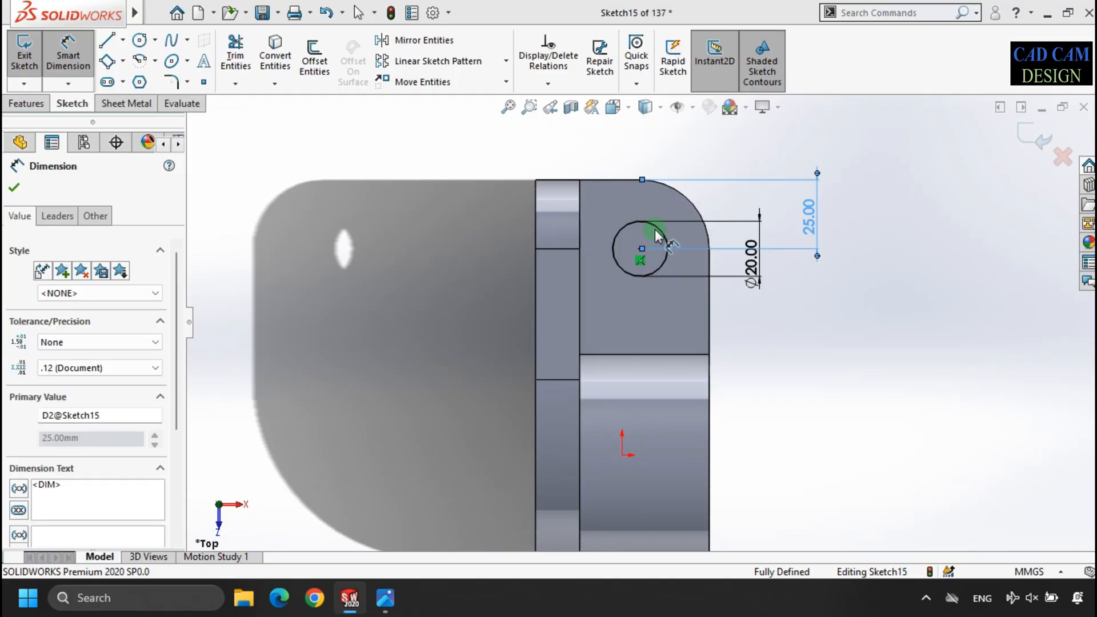
- Add a driven dimension from the circle's centre to the arm's outer side edge
left_click(657, 230)
left_click(656, 228)
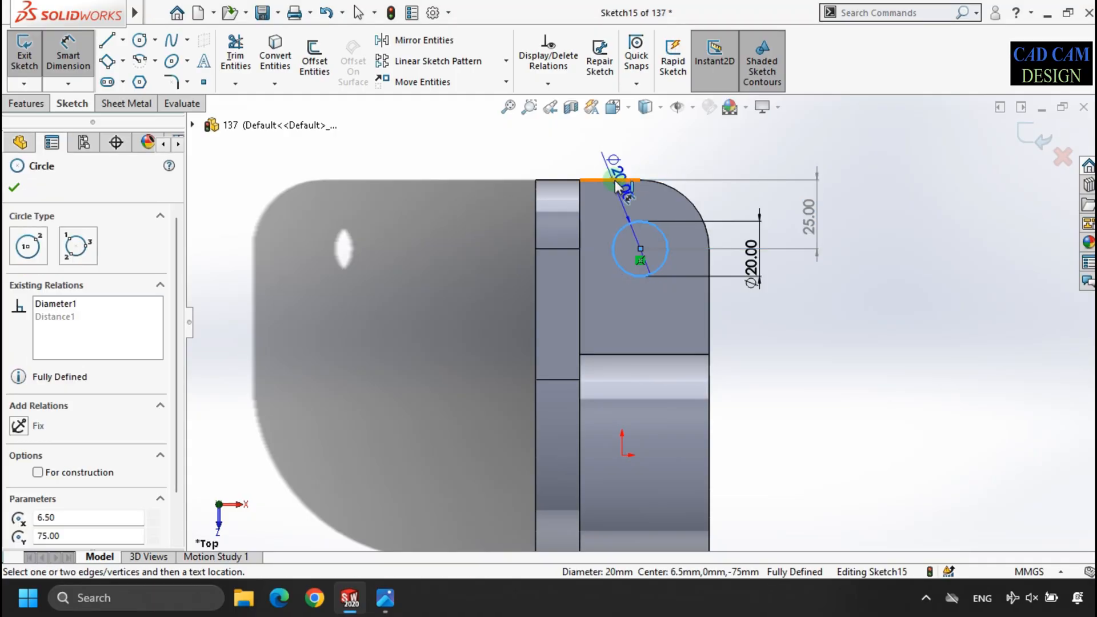
left_click(709, 247)
left_click(672, 156)
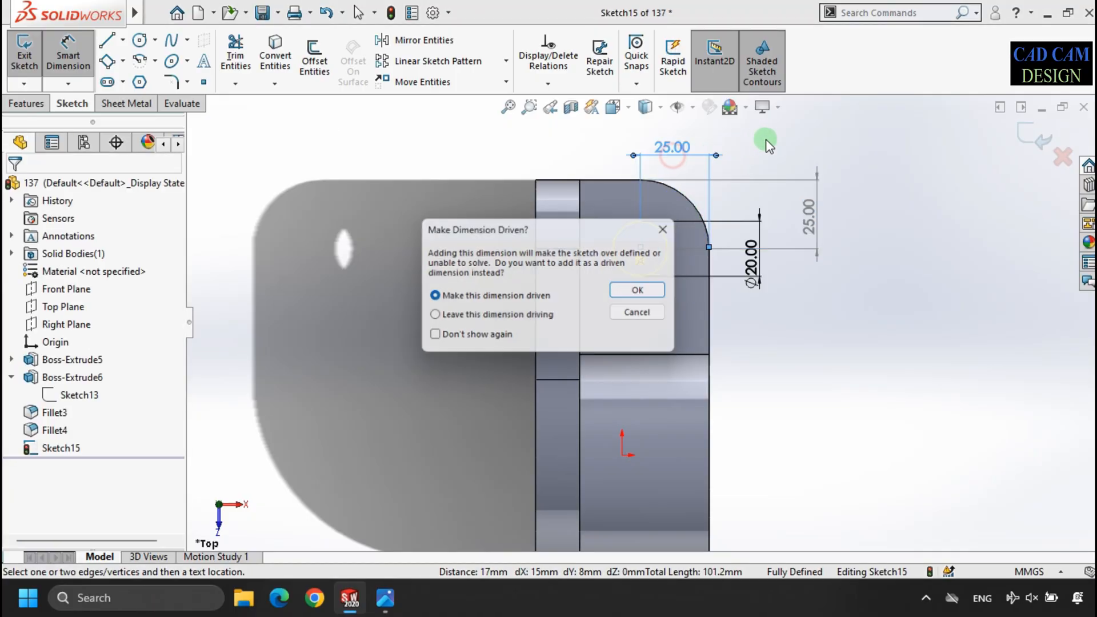
left_click(632, 288)
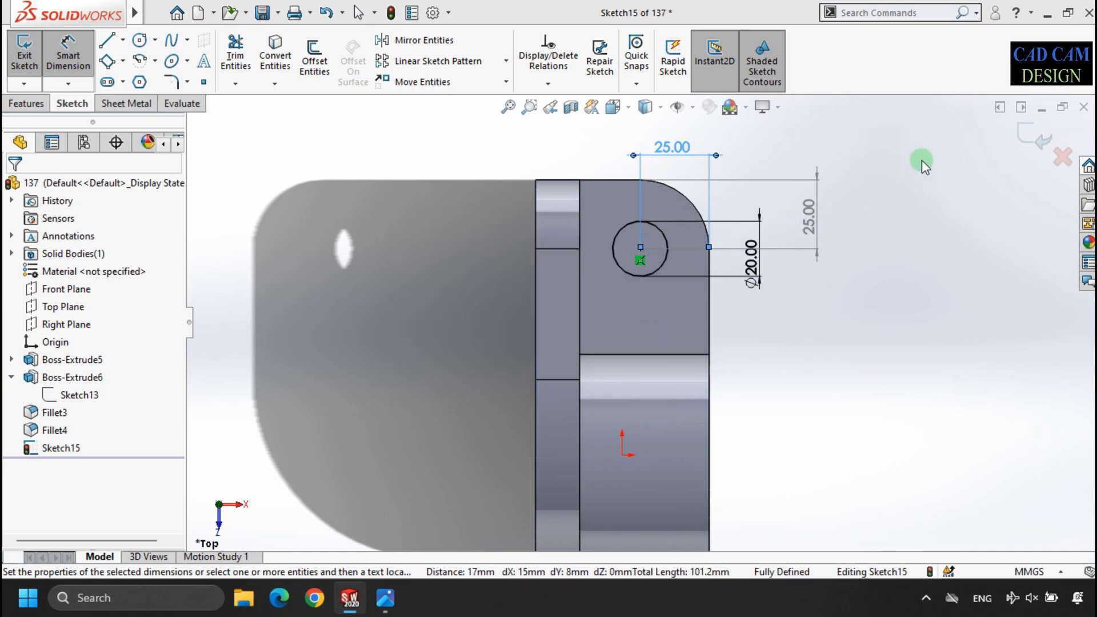
- Cut the arm's circle through the body with an Extruded Cut set to Through All - Both
left_click(1012, 152)
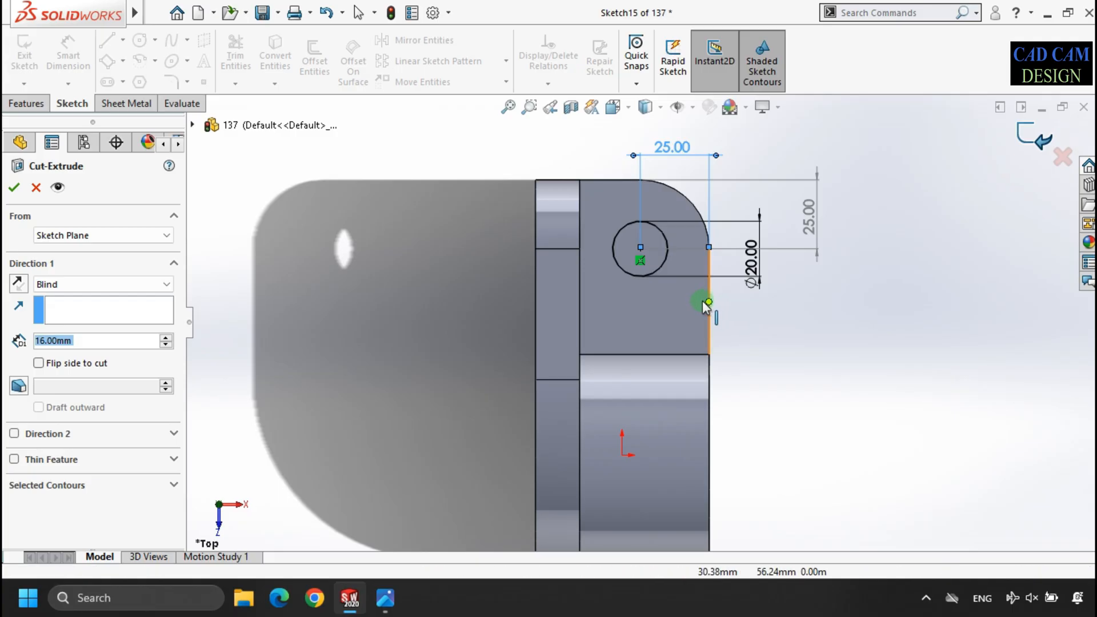
left_click(118, 294)
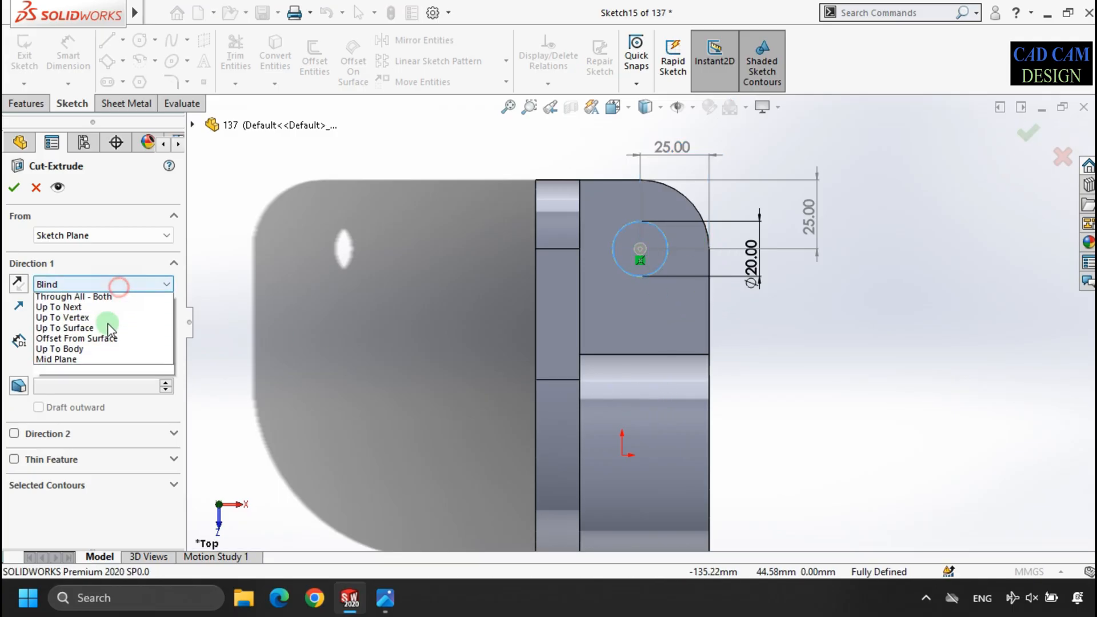
left_click(63, 317)
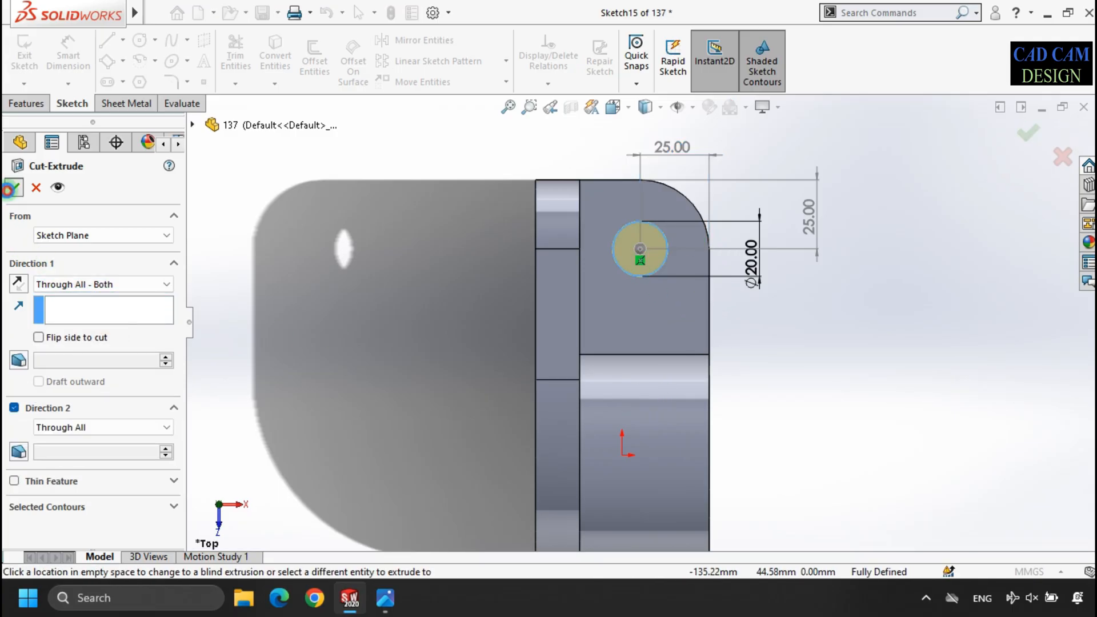
left_click(14, 187)
- Examine the new arm hole and the solid cylinder from several angles
middle_click_drag(770, 409, 643, 289)
scroll(640, 290, "up", 3)
middle_click_drag(583, 316, 538, 341)
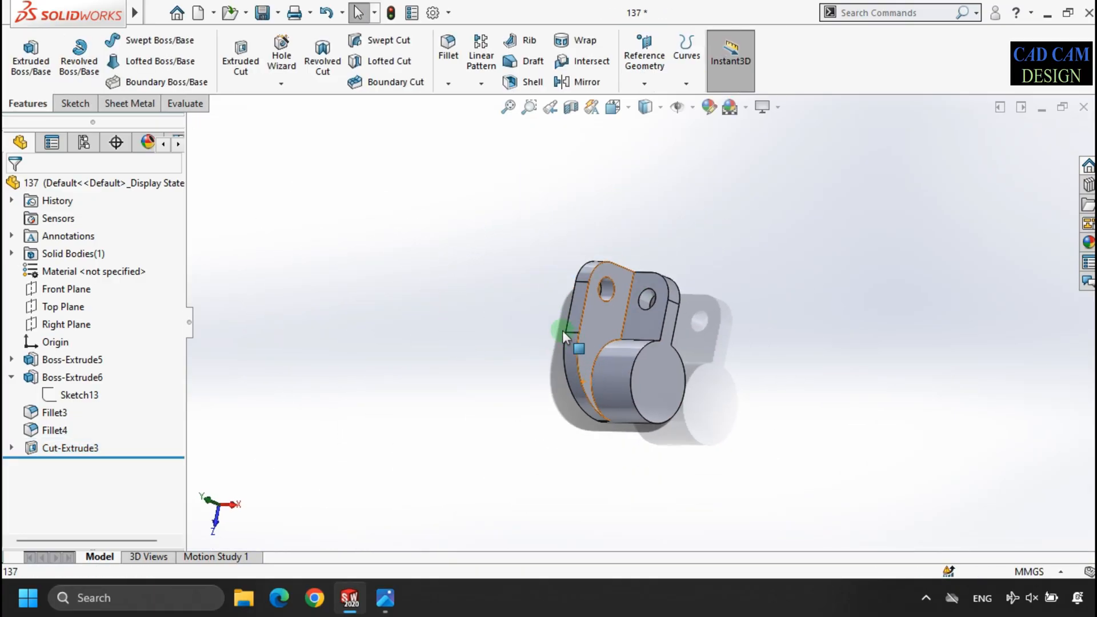
right_click(489, 262)
left_click(525, 370)
left_click_drag(483, 399, 526, 319)
right_click(525, 320)
left_click(558, 409)
left_click_drag(558, 410, 594, 342)
scroll(637, 371, "down", 5)
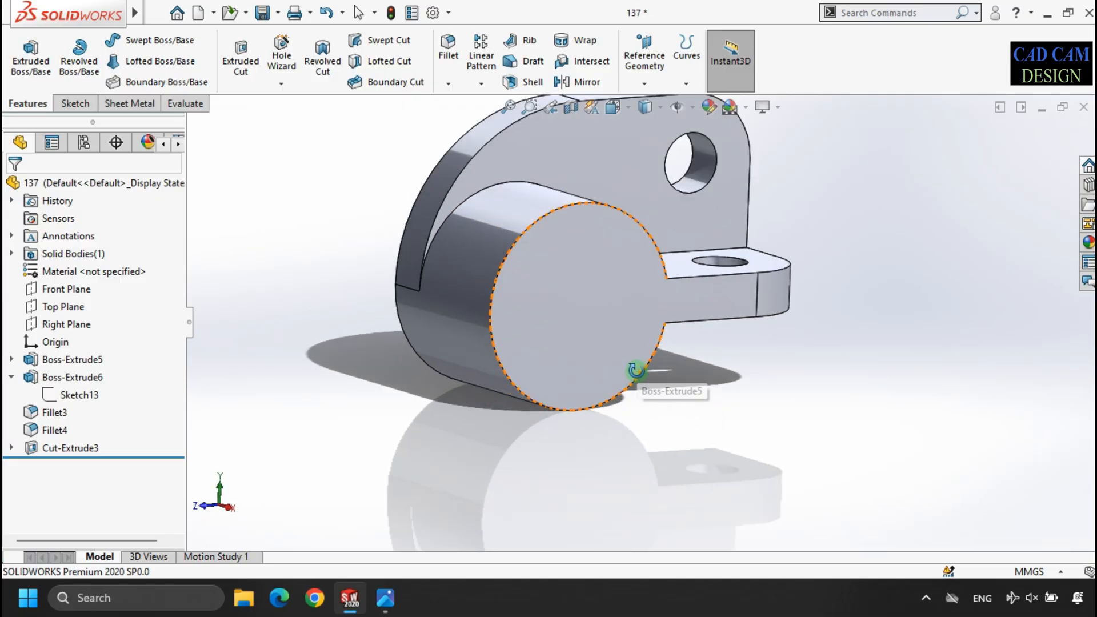
scroll(615, 303, "up", 2)
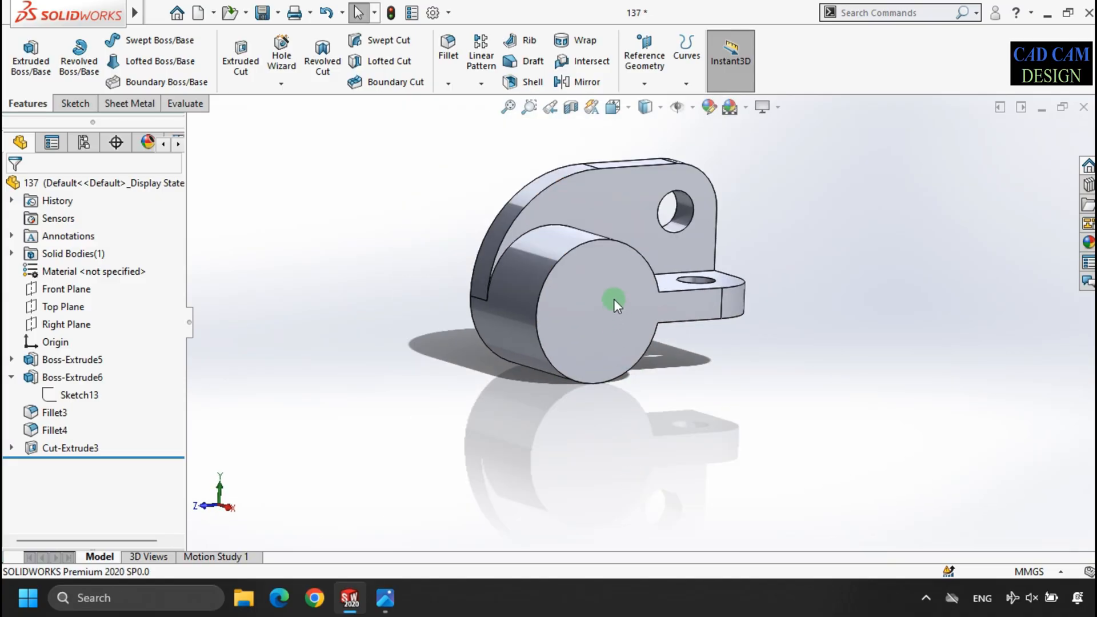
- Show the sketch of the cylinder-and-arm extrusion, Sketch12, in the model
left_click(10, 360)
left_click(63, 379)
left_click(78, 354)
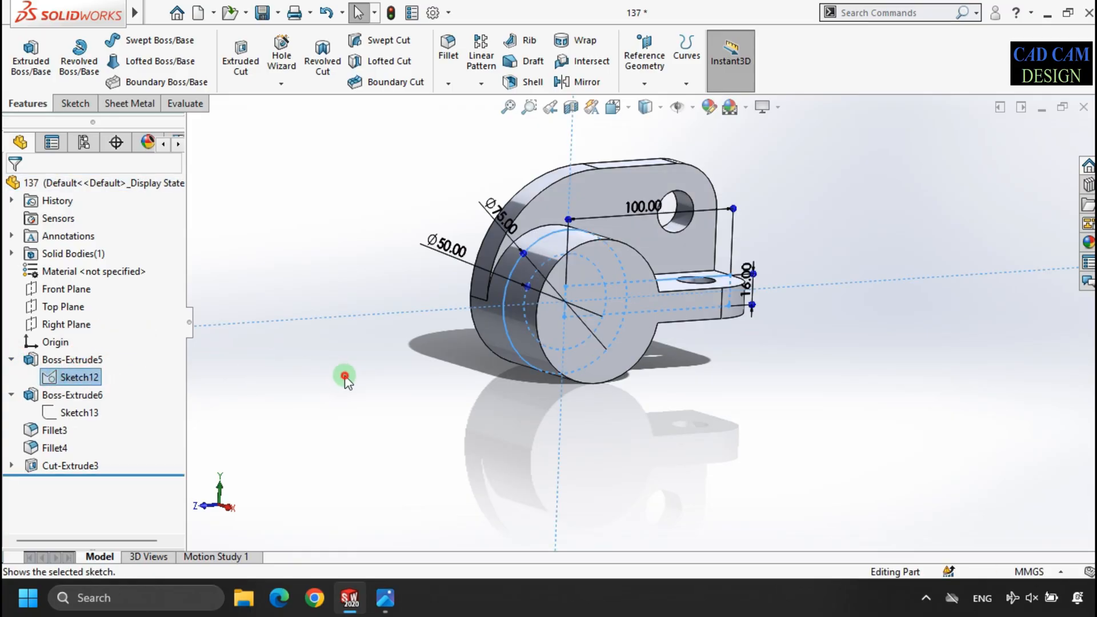
left_click(343, 375)
- Cut the cylinder's 50 mm circle with an Extruded Cut set to Through All - Both, and hide the shown sketch
left_click(240, 57)
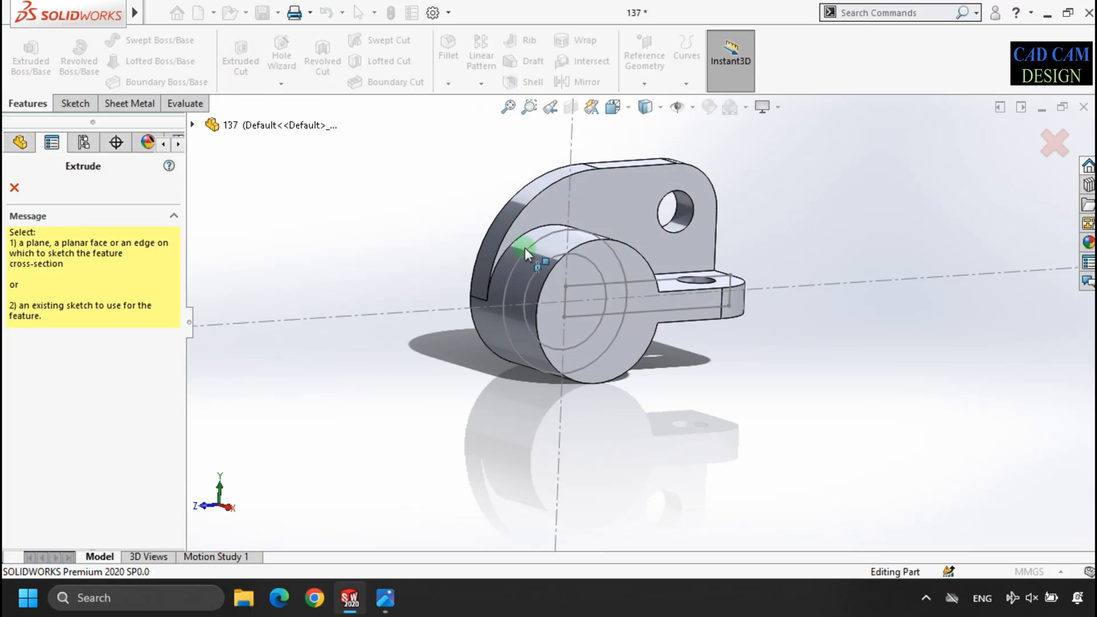
left_click(599, 269)
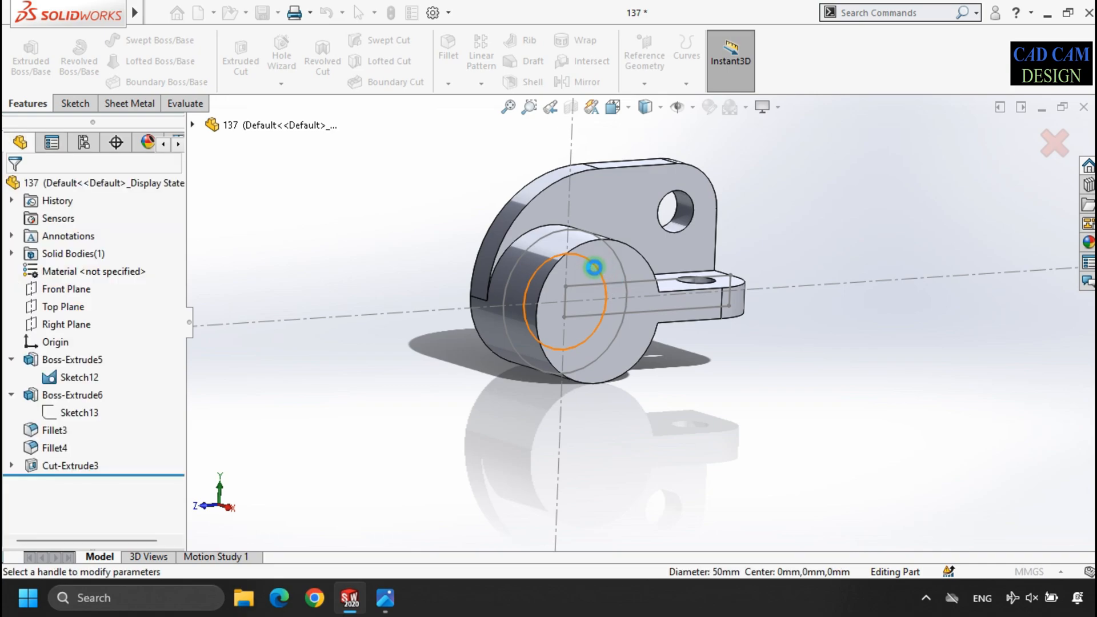
left_click(74, 285)
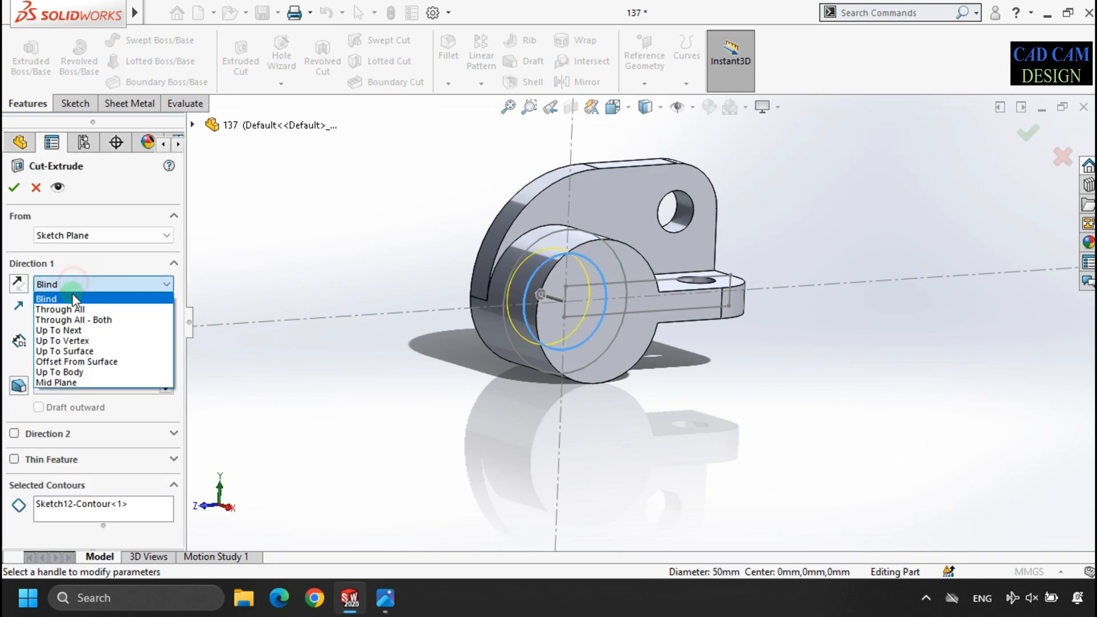
left_click(78, 318)
left_click(13, 187)
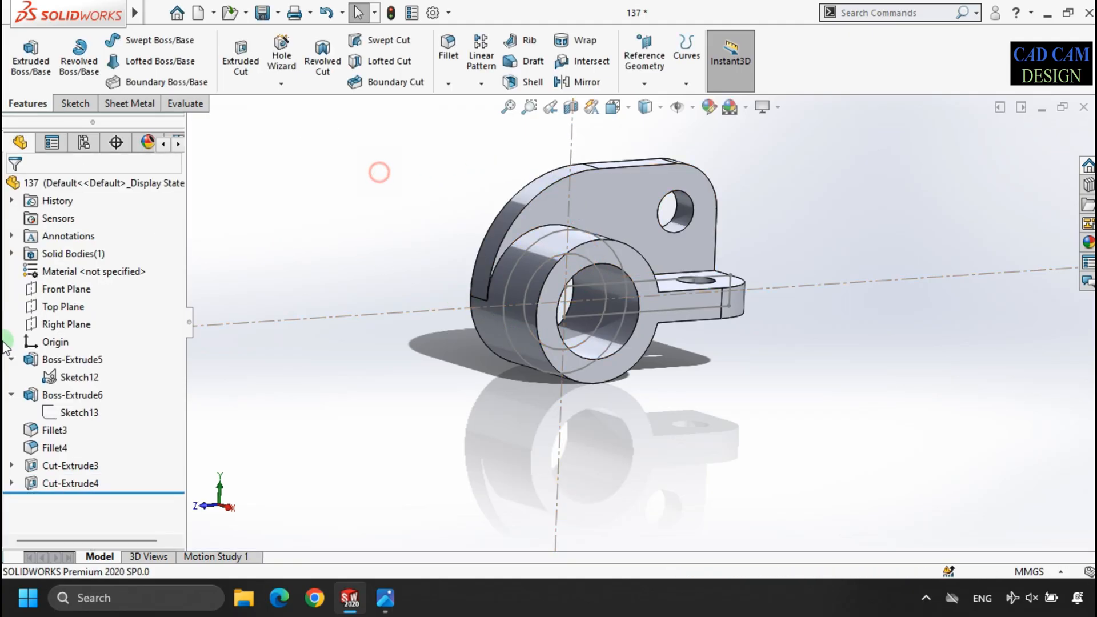
left_click(83, 378)
left_click(288, 151)
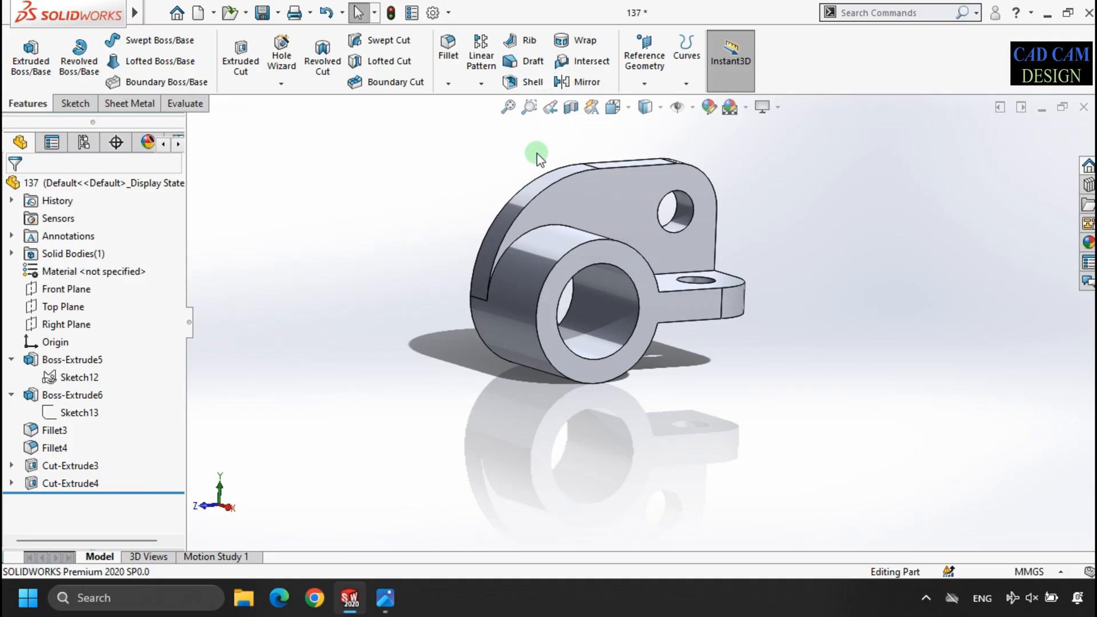
- View the finished part in isometric orientation and compare it with the reference drawing
key("space")
left_click(495, 303)
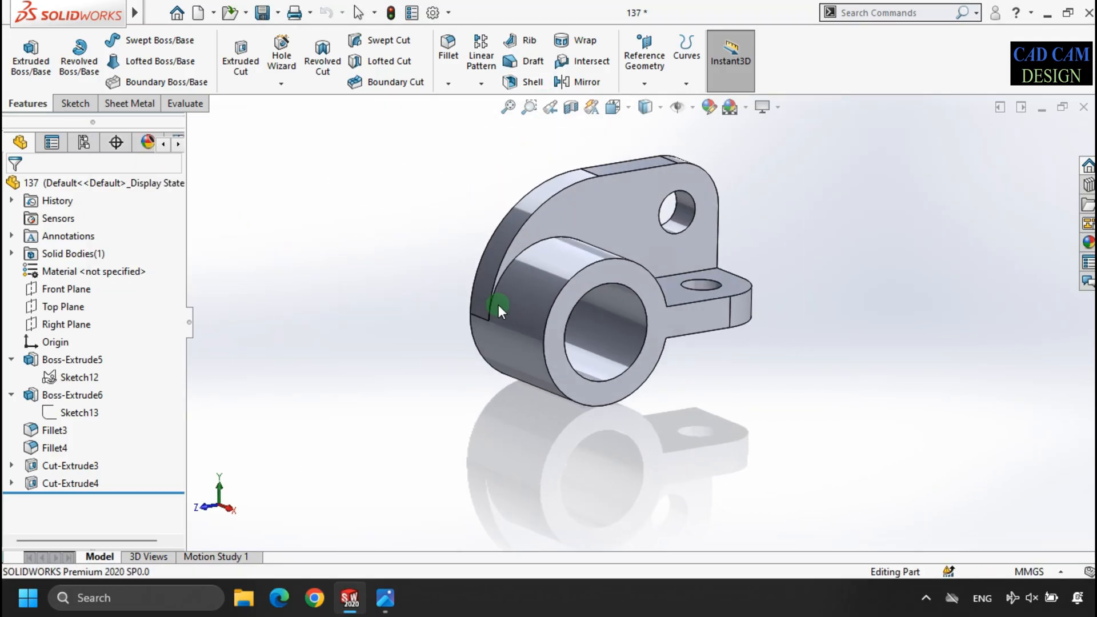
left_click(362, 239)
left_click(377, 600)
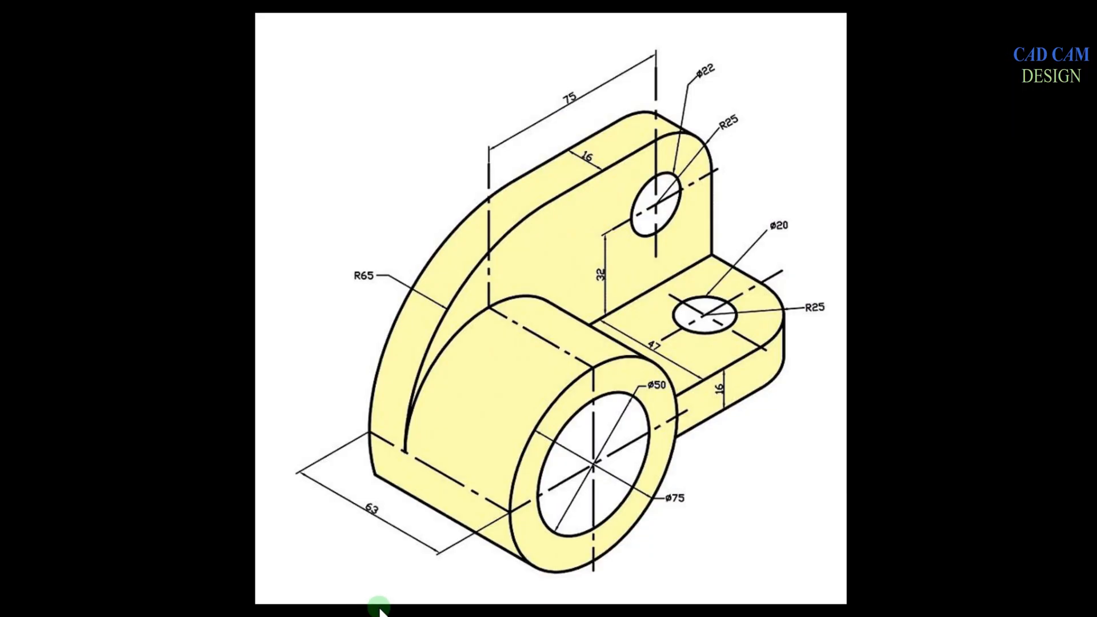
key("alt+Tab")
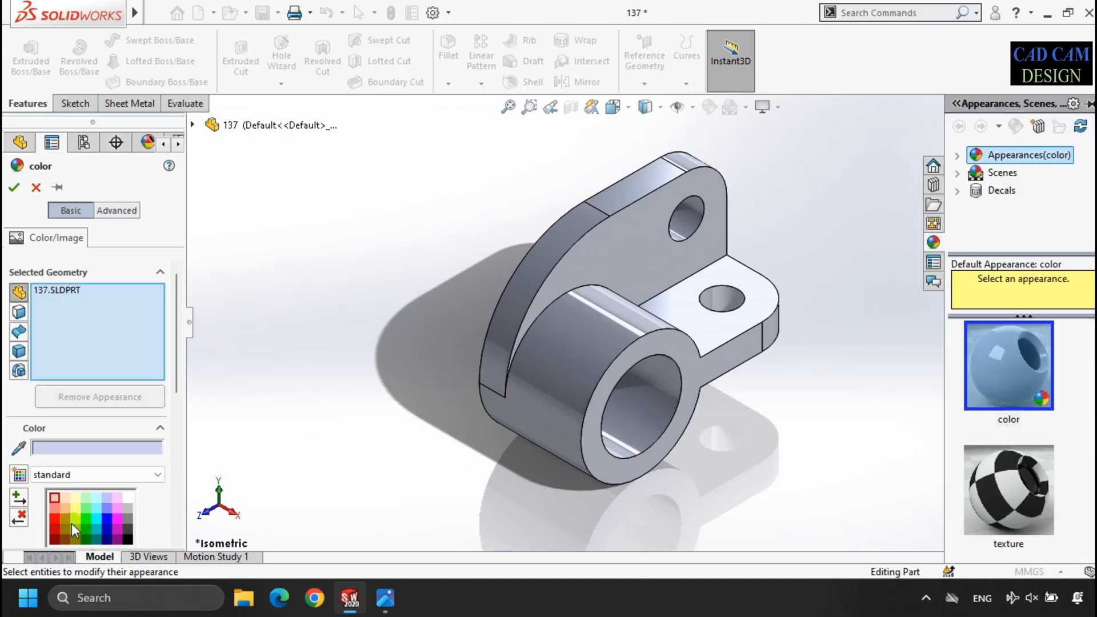
- Apply the cyan colour from the standard swatches to the whole part
left_click(63, 517)
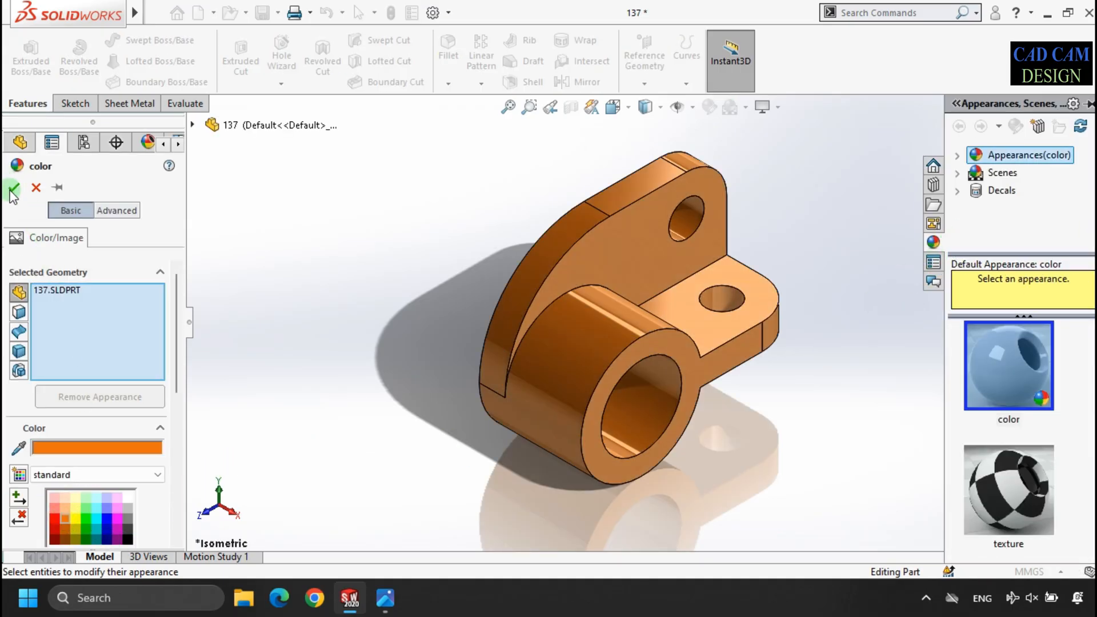
left_click(76, 528)
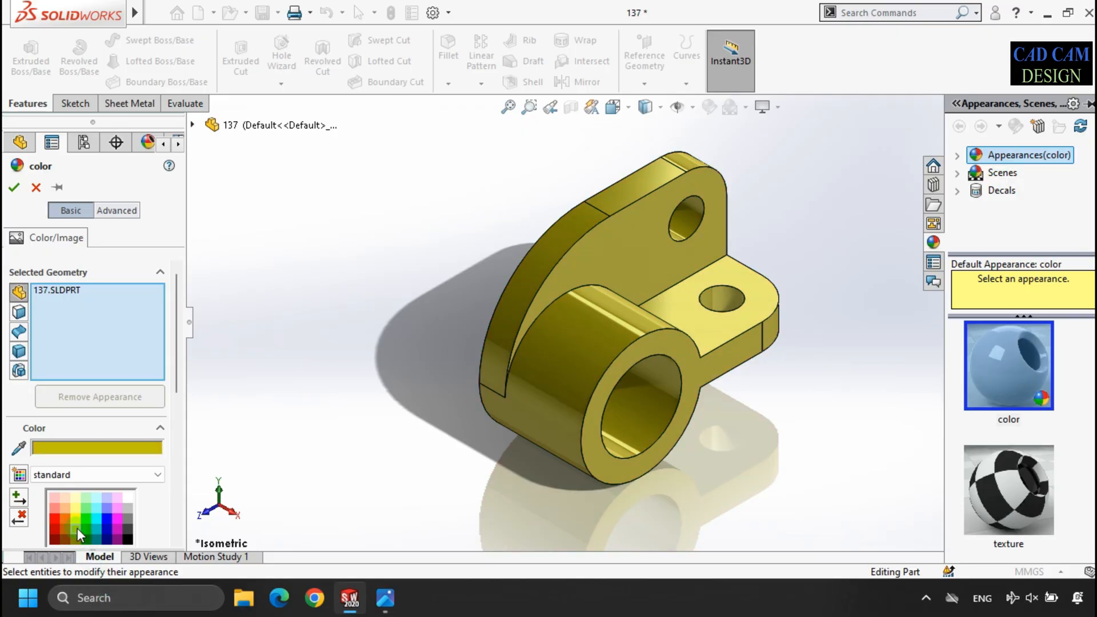
left_click(87, 517)
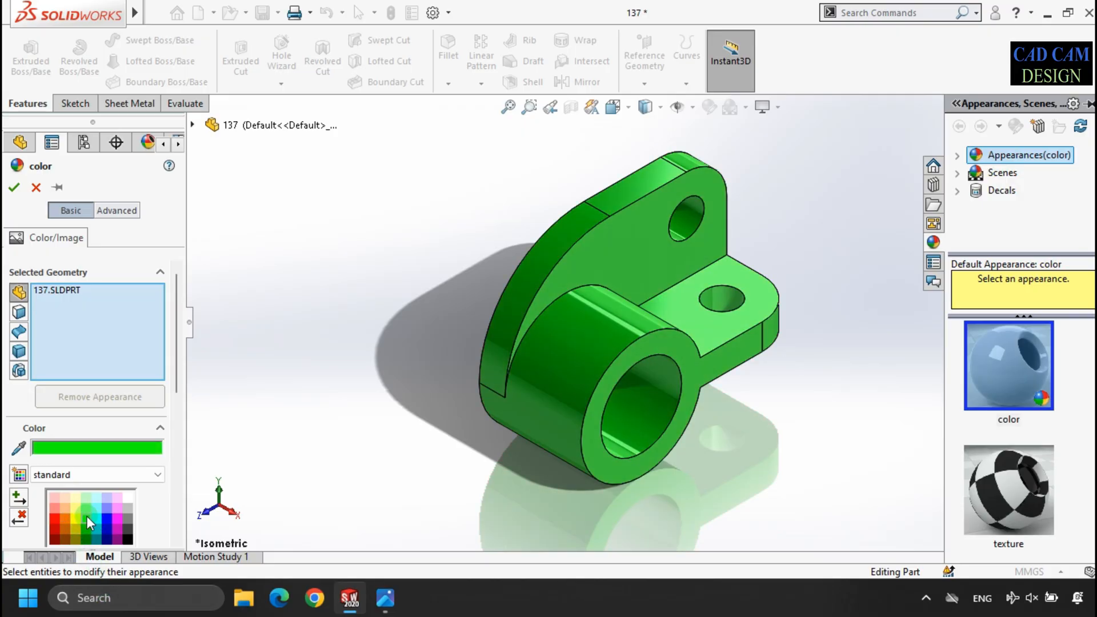
left_click(97, 517)
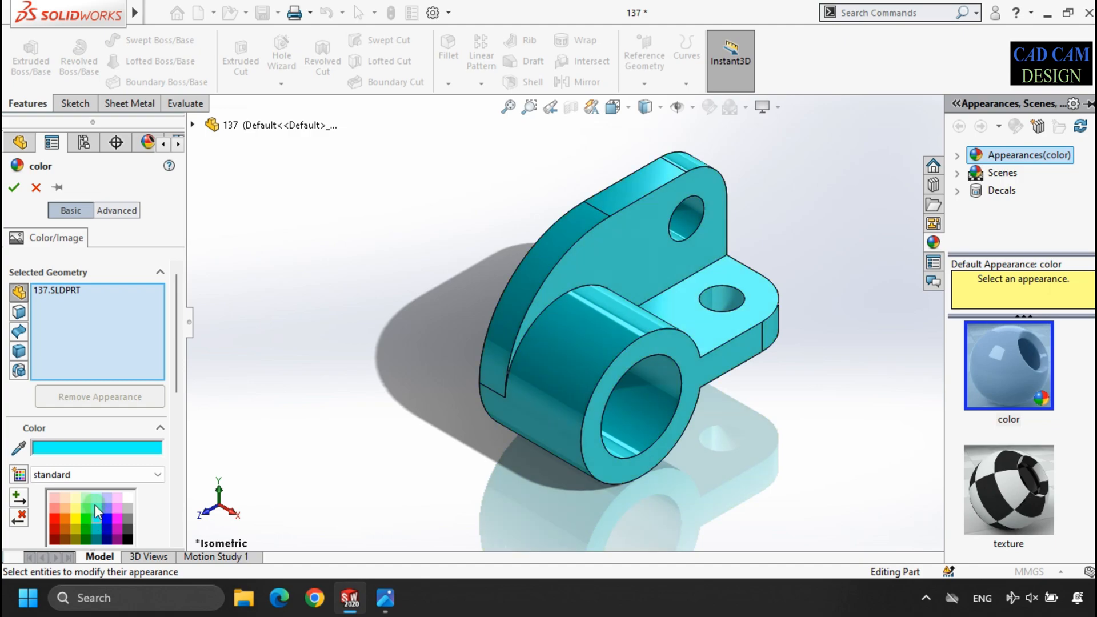
left_click(13, 187)
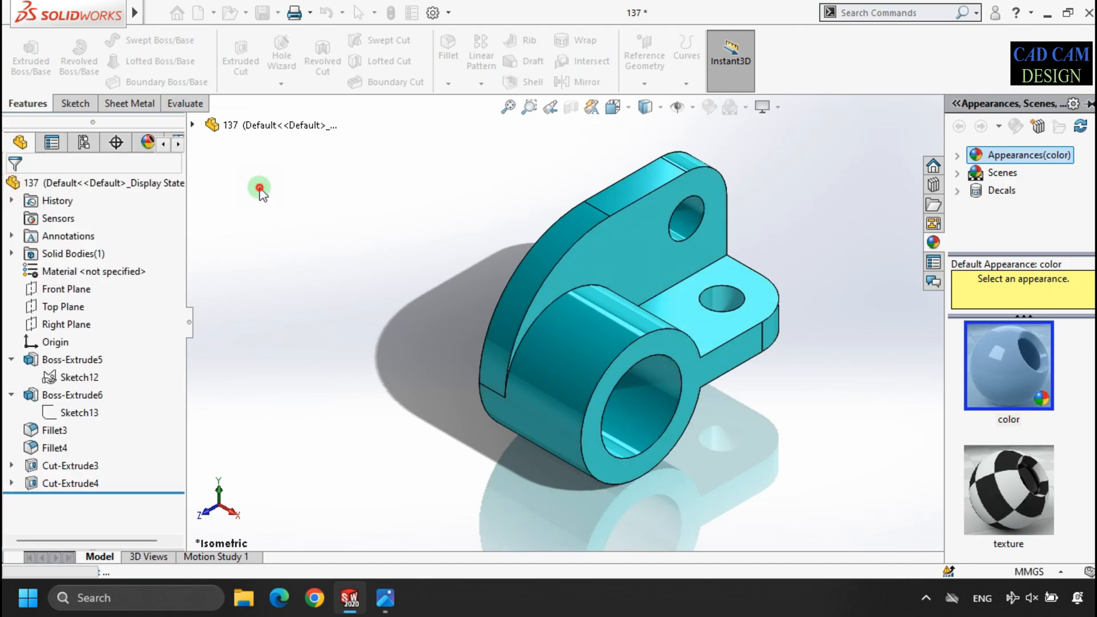